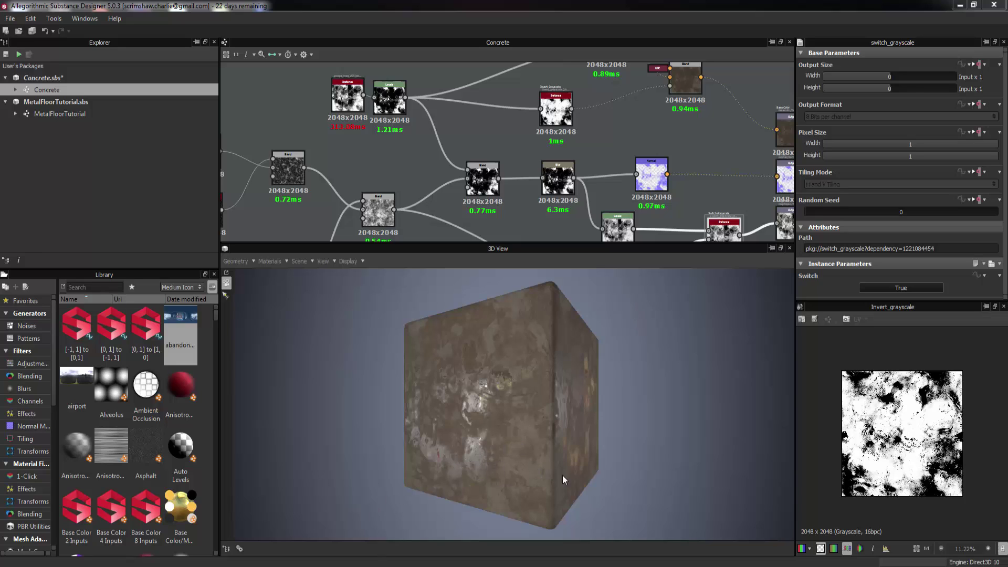
Step: Orbit the preview cube and toggle the puddle switch to dry, then back to wet
left_click_drag(583, 476, 454, 399)
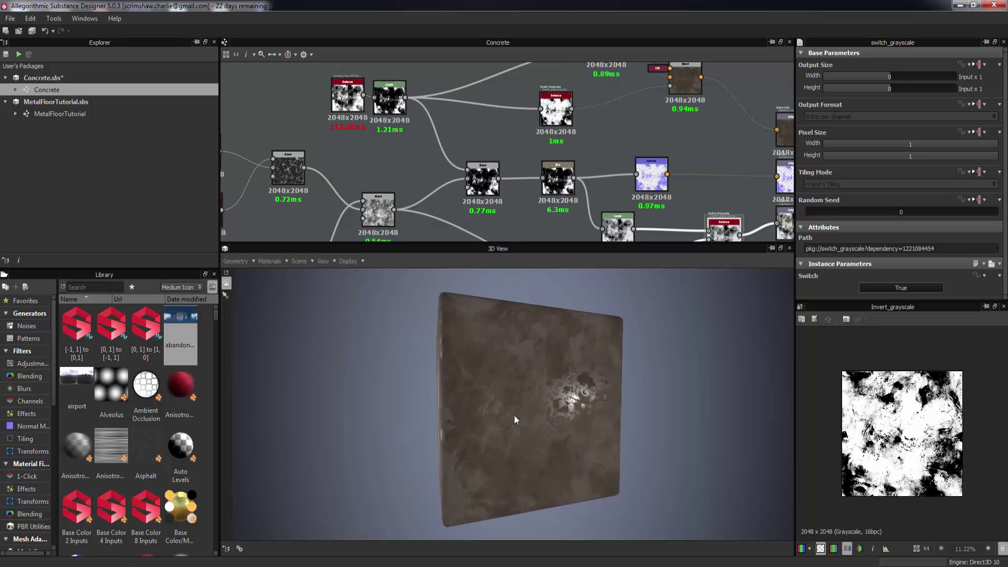
mouse_move(514, 419)
left_mouse_down()
mouse_move(534, 419)
mouse_move(473, 408)
mouse_move(522, 410)
mouse_move(513, 428)
left_mouse_up()
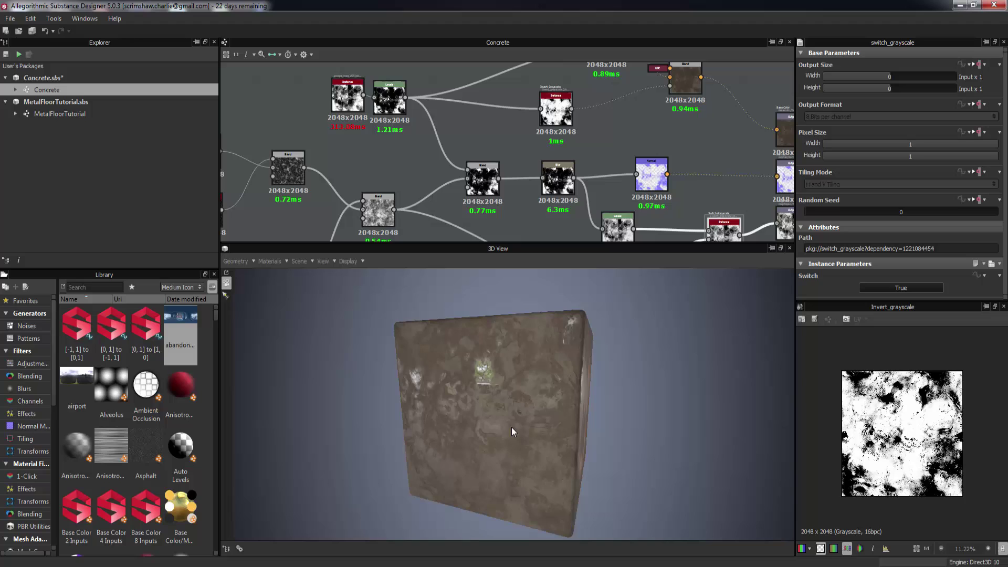
left_click_drag(531, 509, 519, 487)
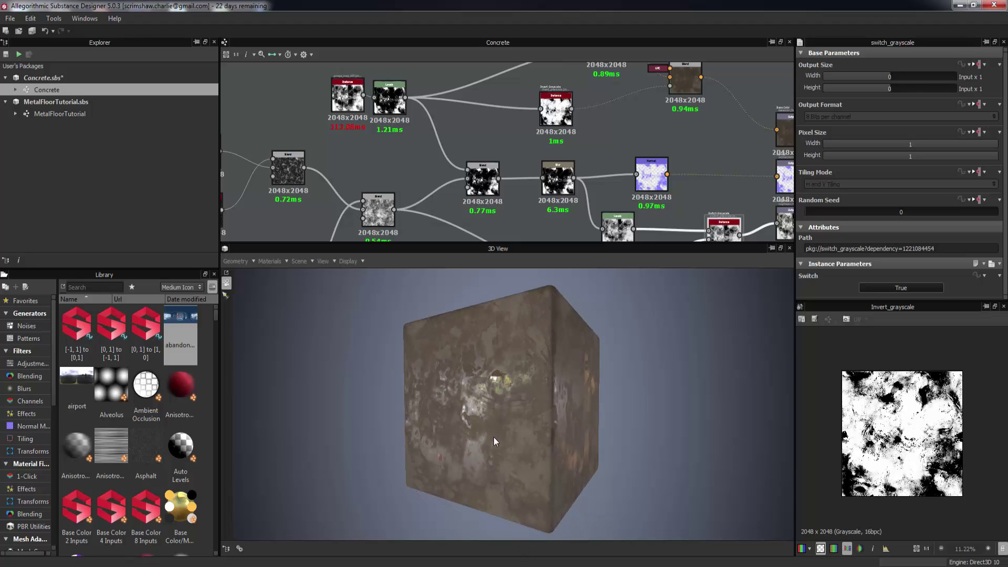
left_click(918, 288)
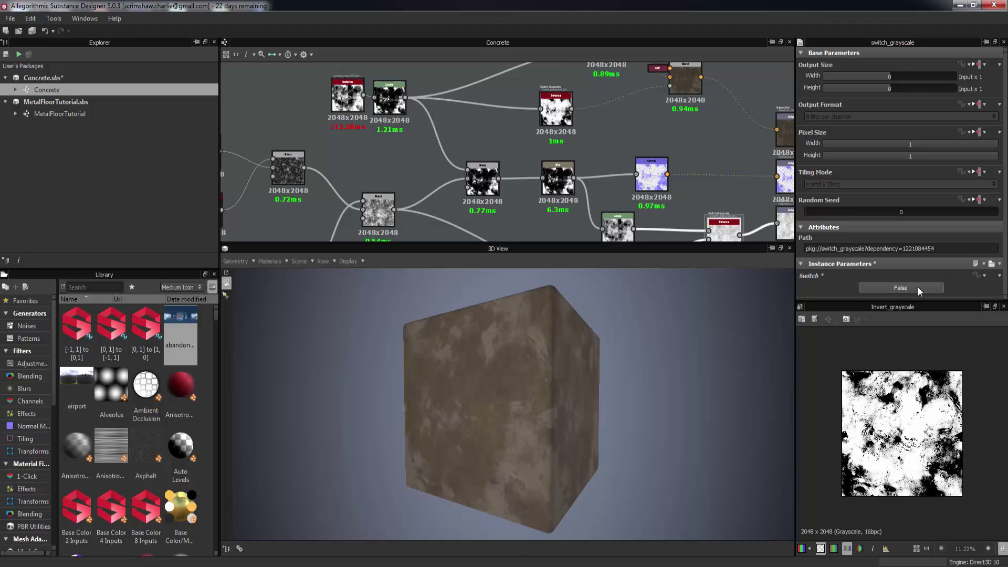
left_click(924, 287)
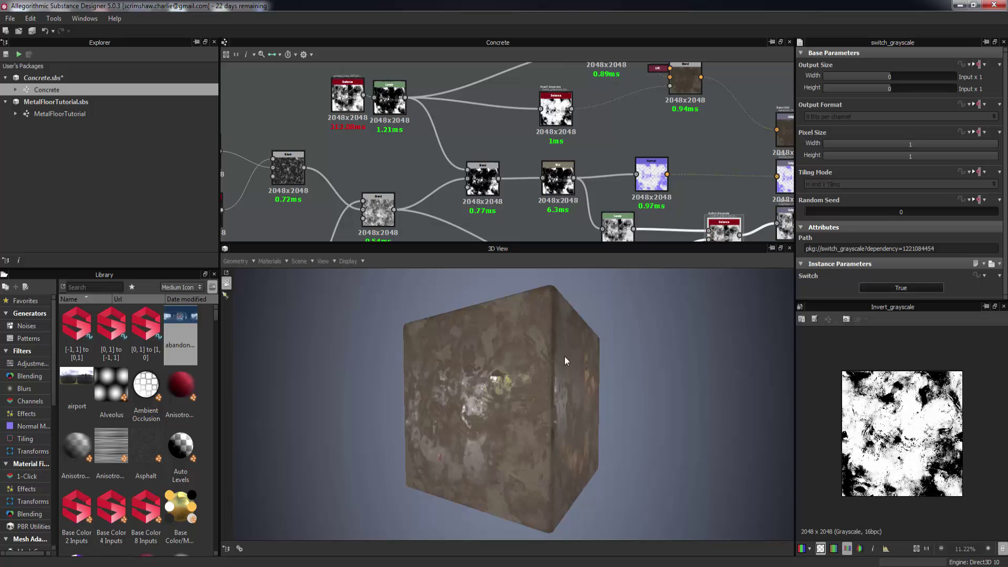
left_click_drag(537, 376, 612, 405)
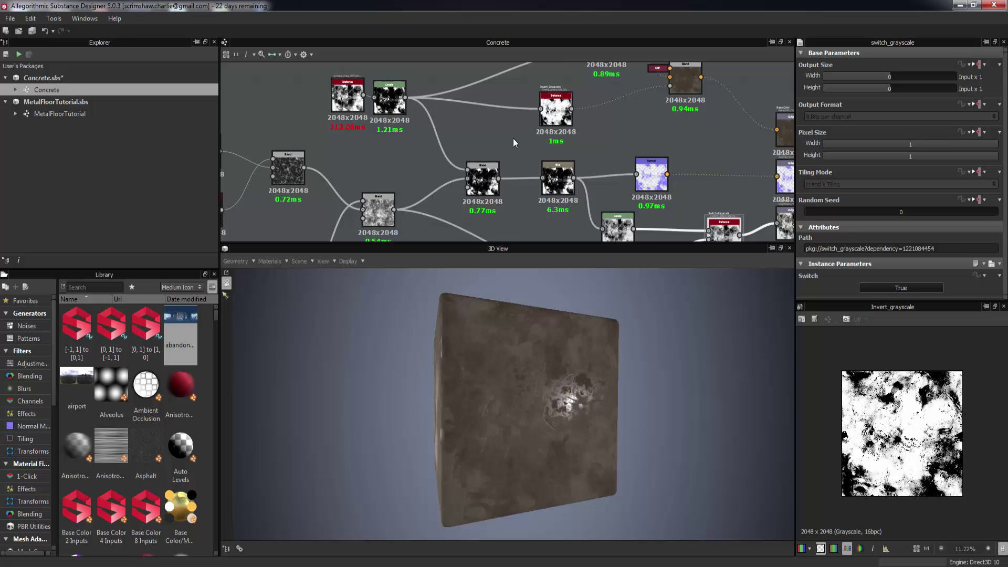
Step: Enlarge the graph area over the 3D View and frame the top nodes of the Concrete graph
scroll(507, 137, "down", 4)
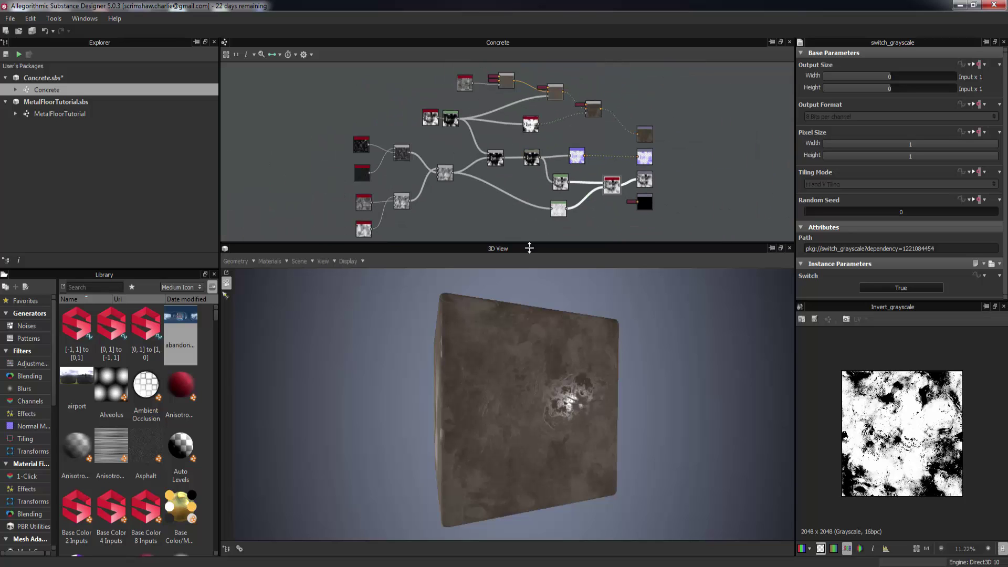
left_click_drag(526, 243, 541, 324)
scroll(520, 213, "up", 1)
middle_click_drag(523, 153, 523, 205)
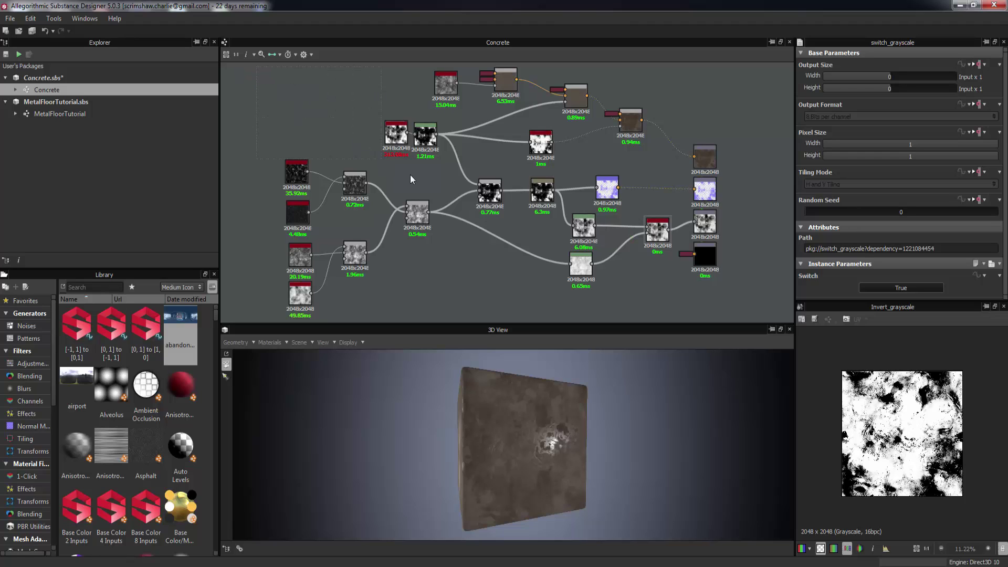
Step: Marquee-select node clusters to highlight their links, then turn the cube back to face front
left_click_drag(410, 174, 682, 307)
left_click_drag(373, 141, 686, 316)
left_click(732, 208)
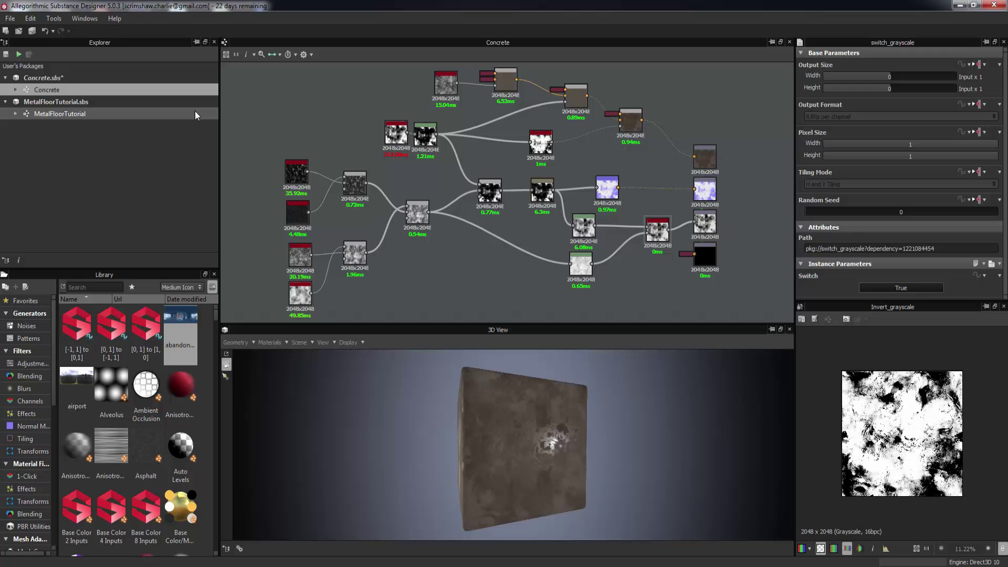
left_click_drag(262, 69, 677, 298)
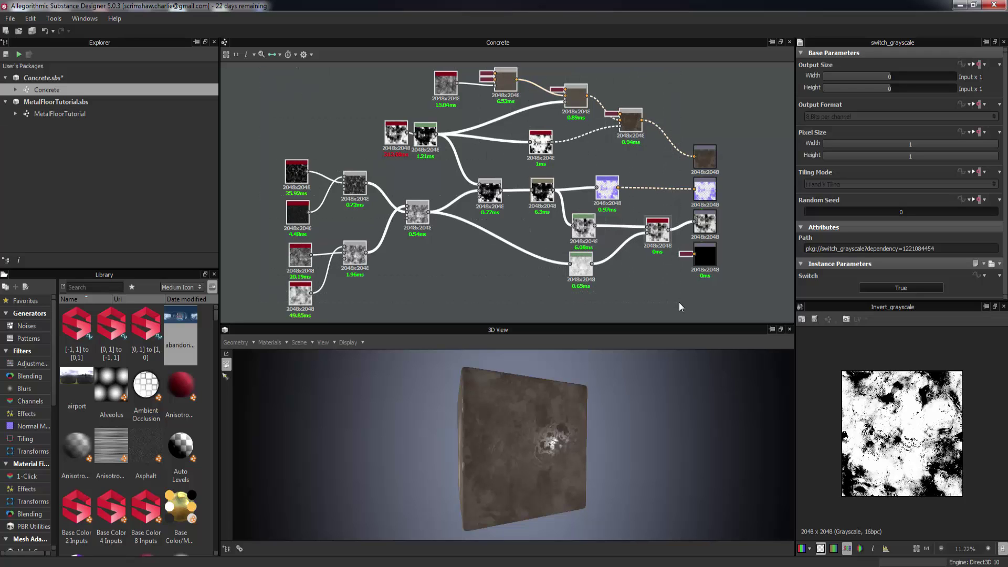
left_click(679, 303)
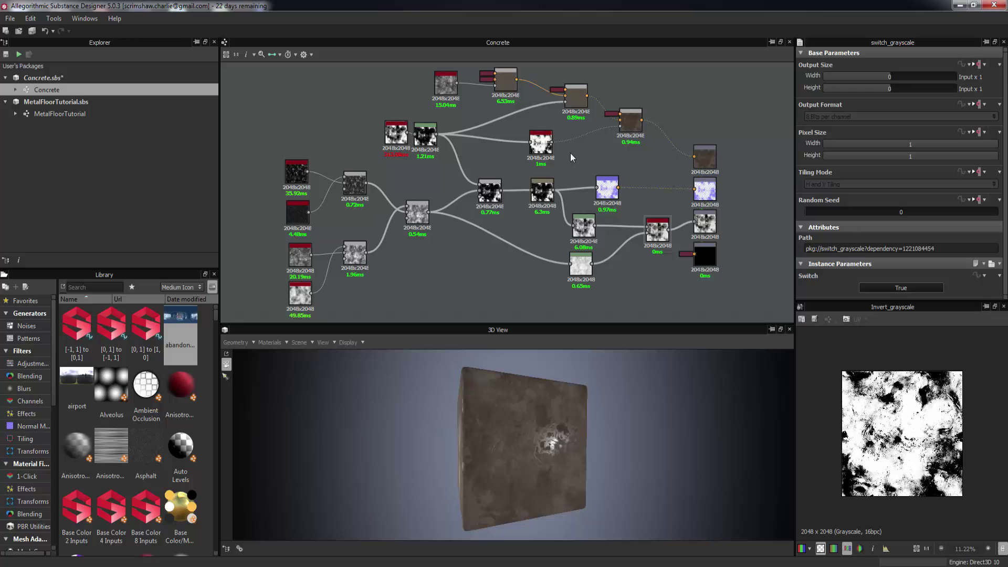
left_click_drag(539, 476, 531, 399)
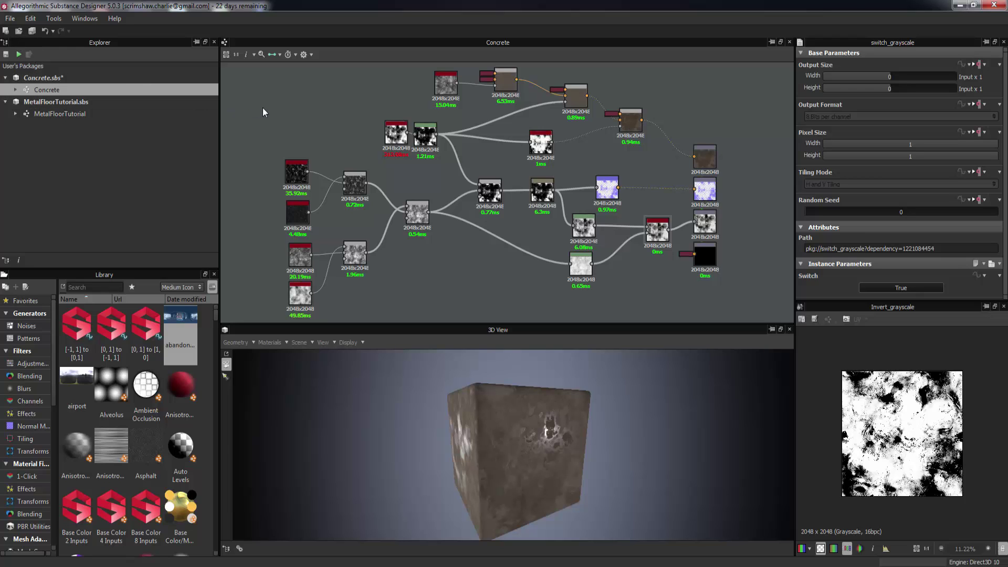
Step: Create a new Physically Based (Metallic/Roughness) graph named ConcreteTutorial at 2048 x 2048
left_click(10, 19)
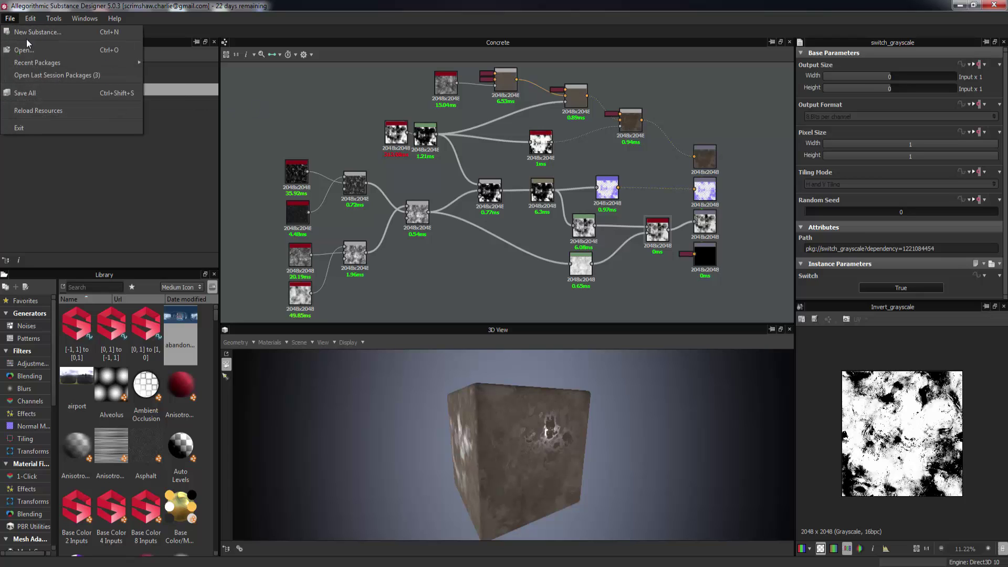
left_click(33, 33)
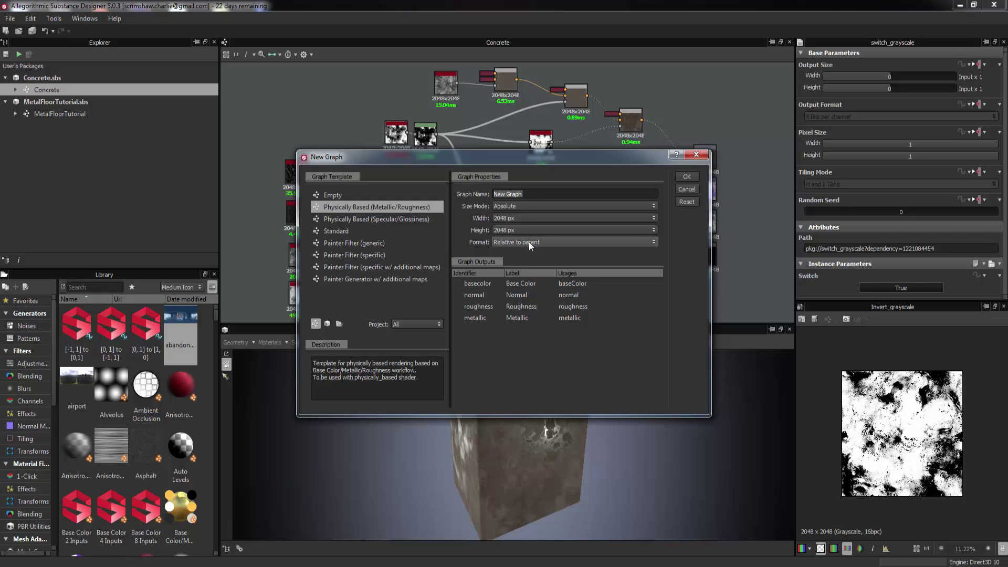
type("ConcreteTutorial")
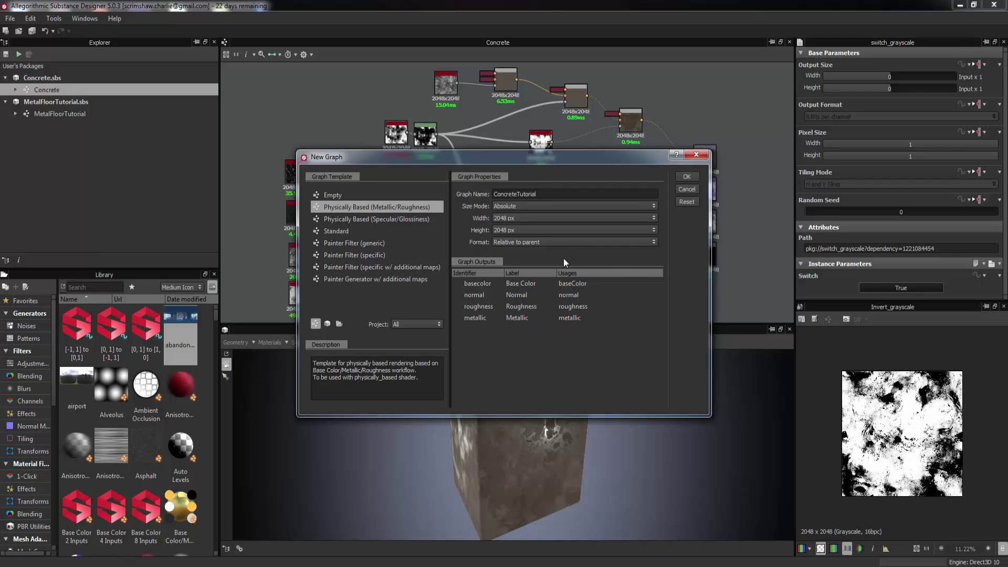
left_click(687, 177)
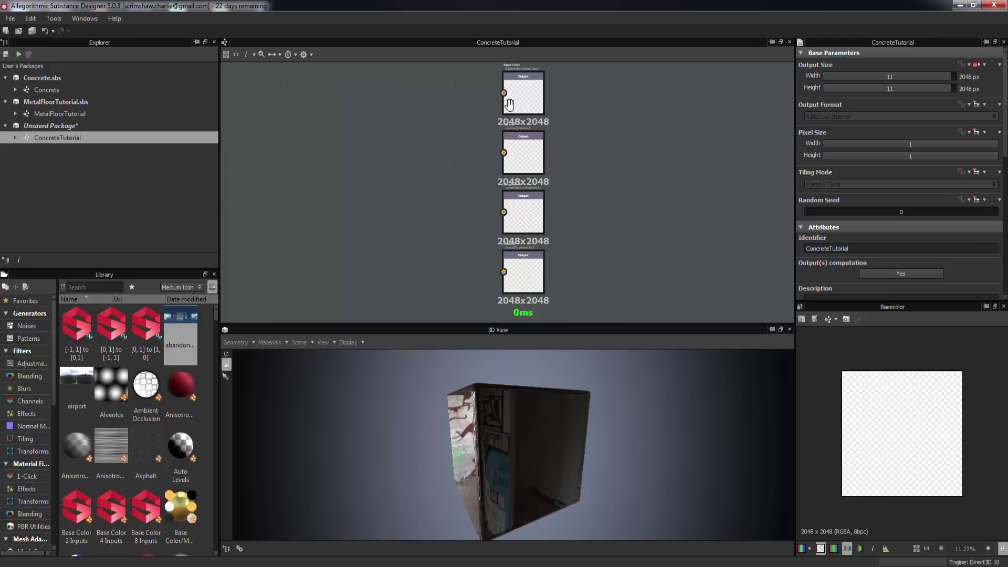
Step: Feed the metallic output a black grayscale Uniform Color node and collapse it
middle_click_drag(498, 107, 539, 147)
scroll(727, 124, "up", 3)
scroll(648, 244, "down", 2)
scroll(536, 151, "down", 1)
scroll(537, 151, "down", 1)
left_click(561, 209)
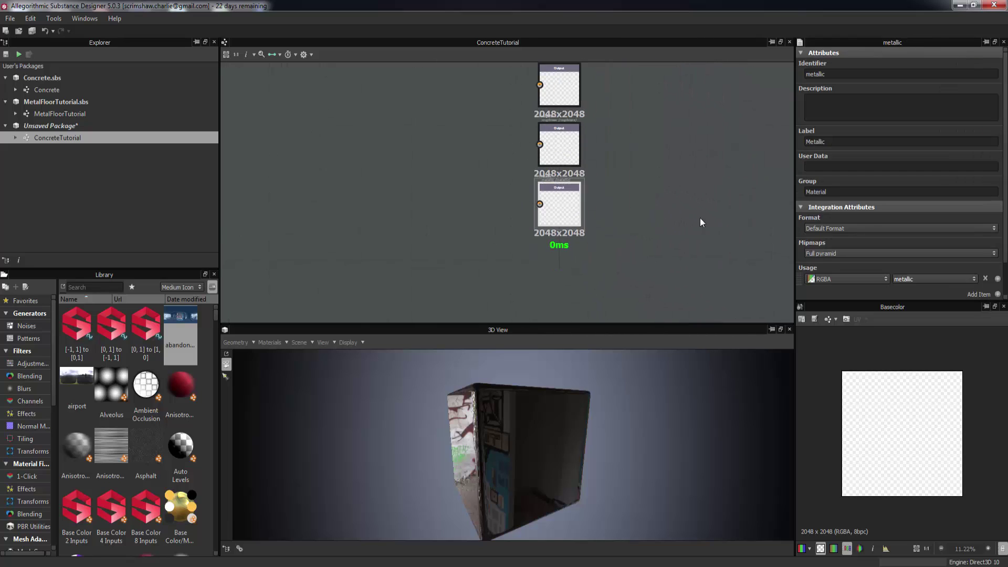
right_click(670, 226)
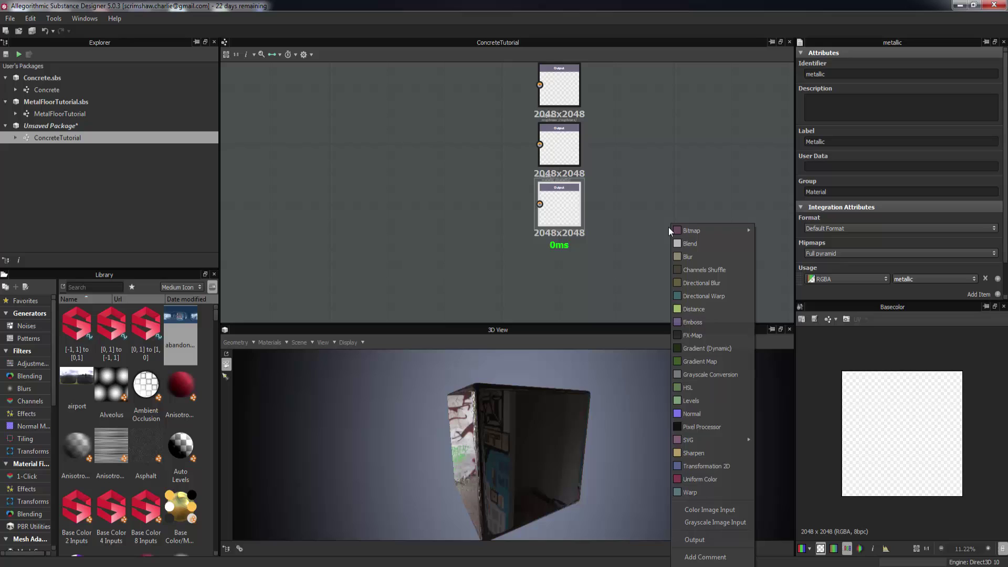
left_click(700, 479)
left_click_drag(664, 231, 495, 209)
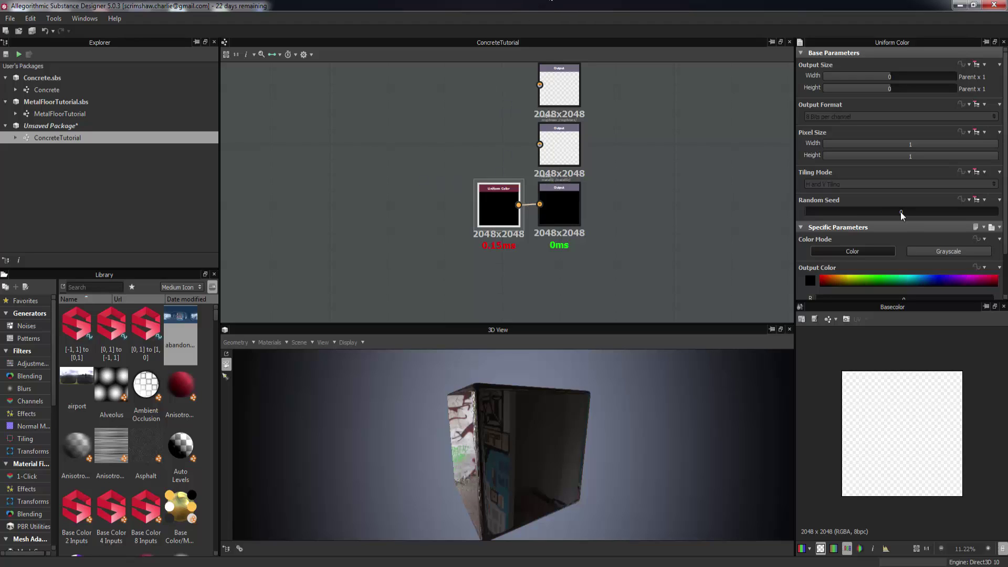
left_click(974, 252)
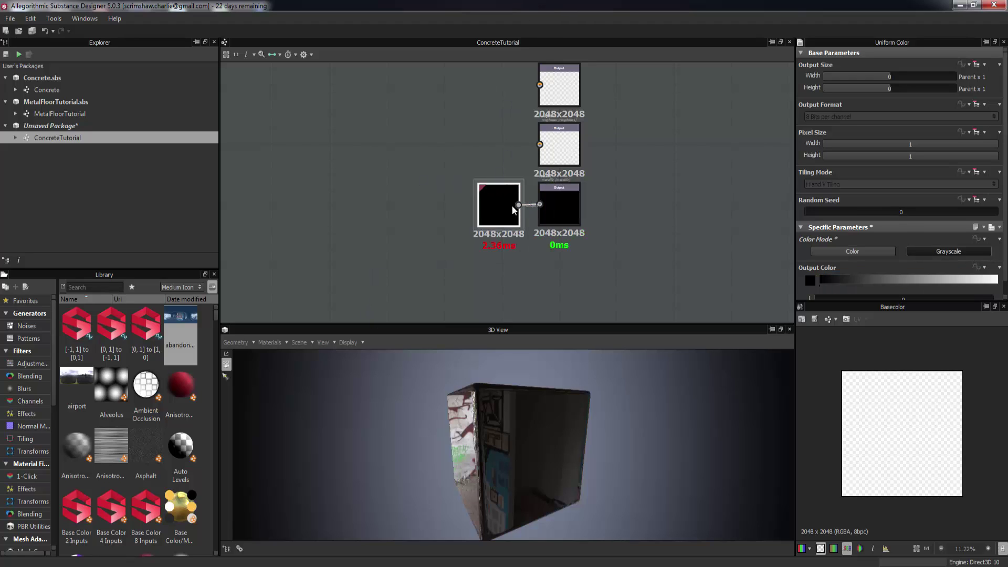
middle_click_drag(649, 118, 691, 203)
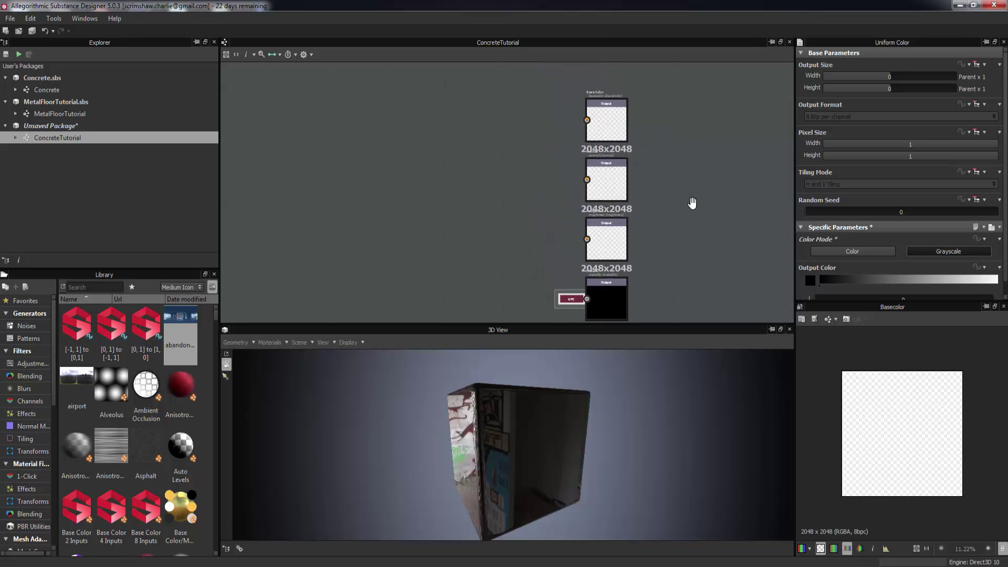
Step: Feed the roughness output a grayscale Uniform Color set to about 162
left_click(618, 247)
right_click(645, 235)
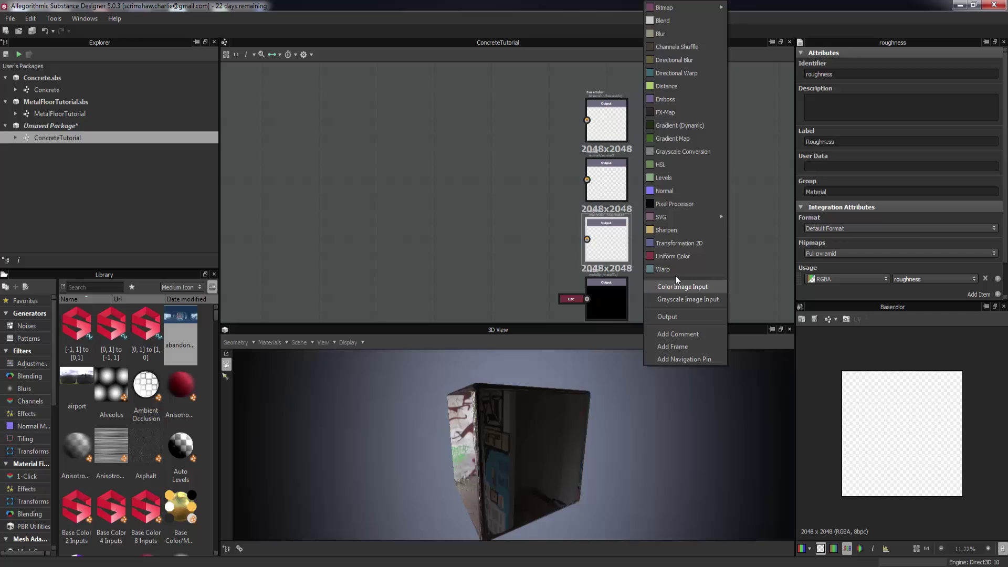
left_click(671, 255)
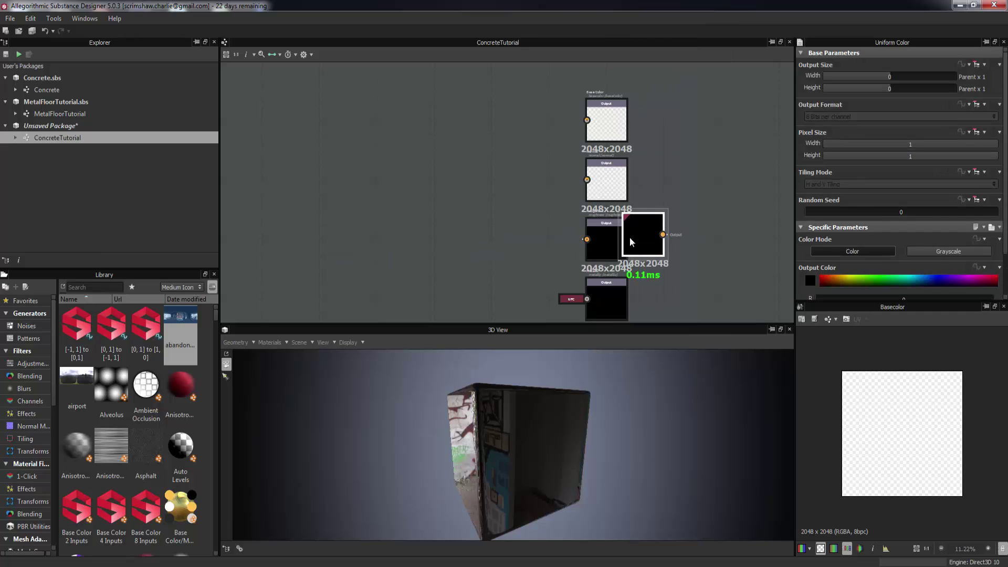
left_click_drag(635, 234, 505, 236)
left_click(911, 251)
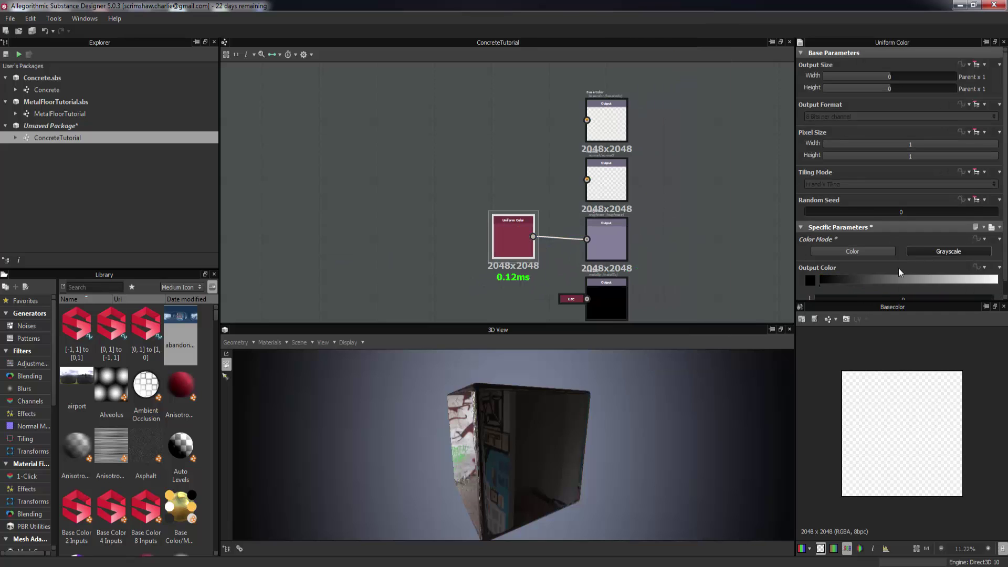
left_click(881, 279)
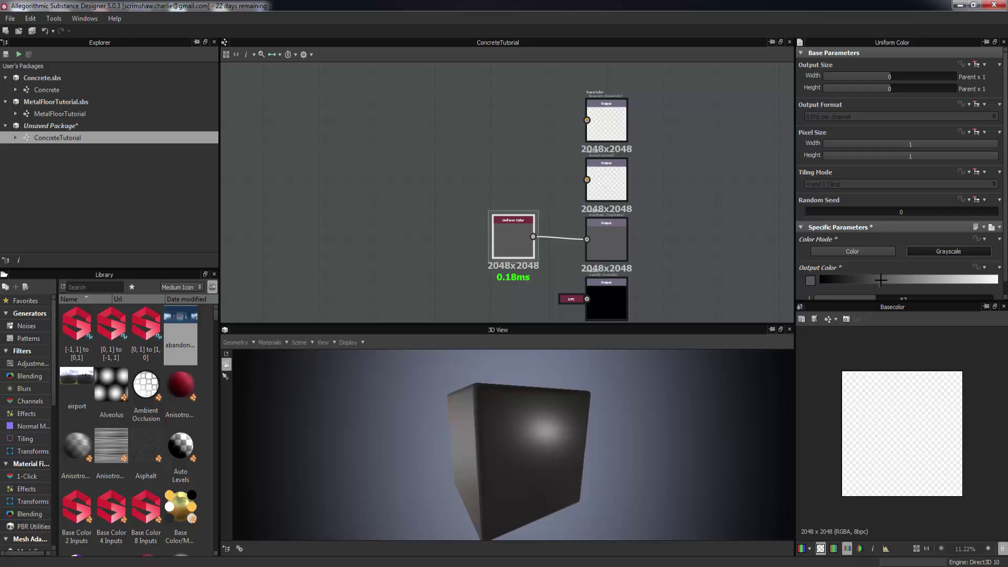
left_click(933, 279)
mouse_move(553, 429)
left_mouse_down()
mouse_move(539, 414)
mouse_move(553, 426)
left_mouse_up()
left_click_drag(519, 238, 531, 241)
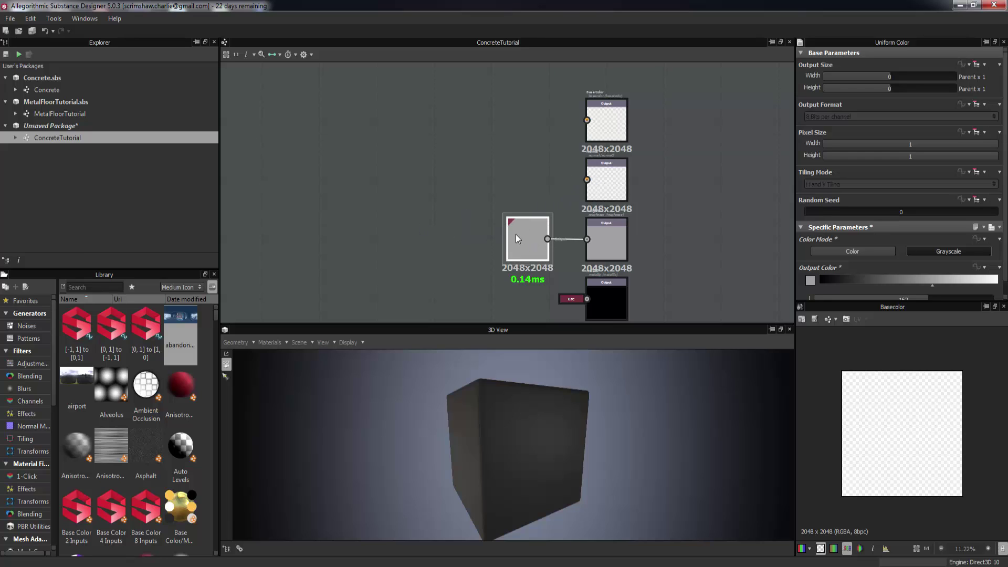
left_click_drag(530, 444, 552, 435)
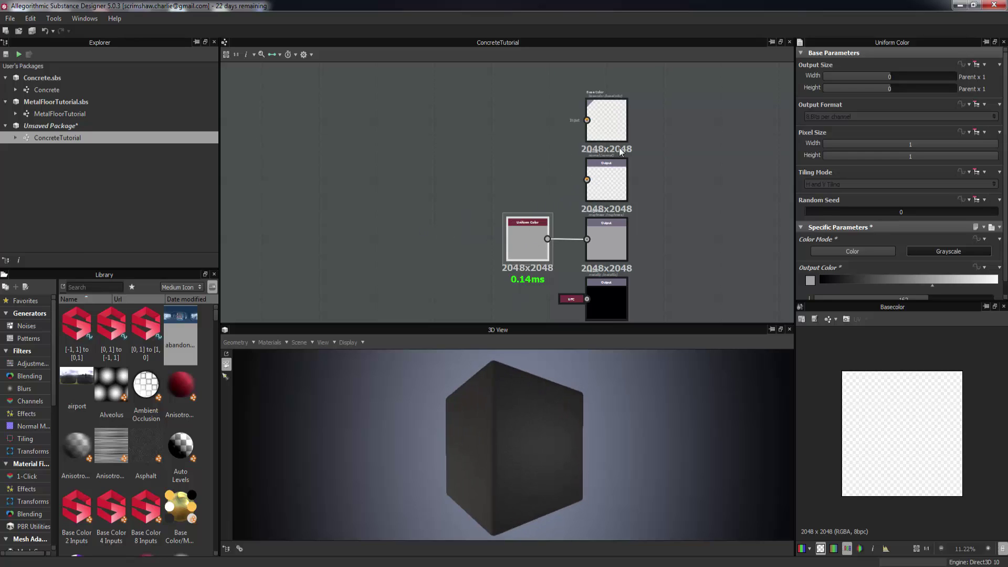
Step: Add a Uniform Color node feeding the Base Color output
left_click(610, 122)
right_click(508, 193)
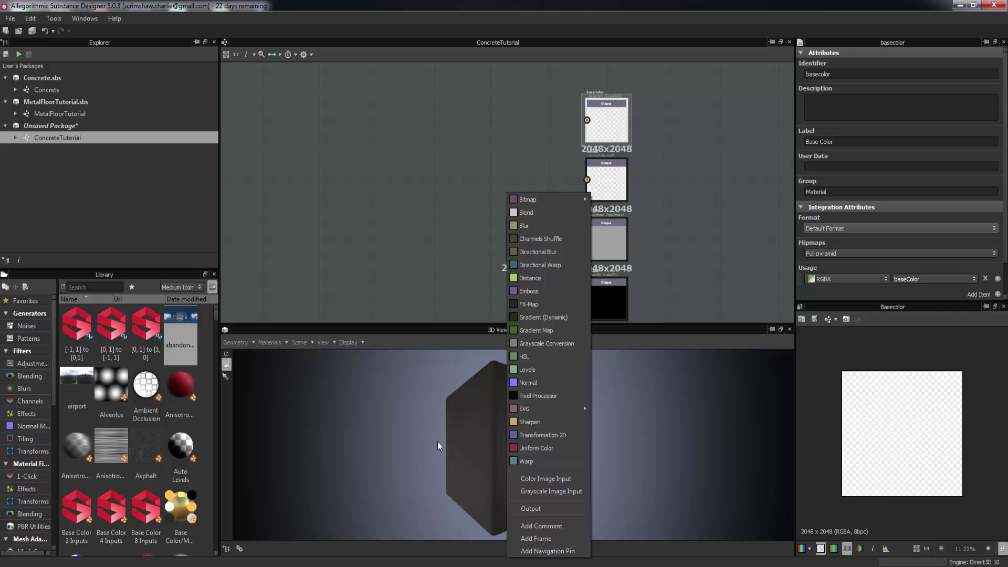
left_click(536, 448)
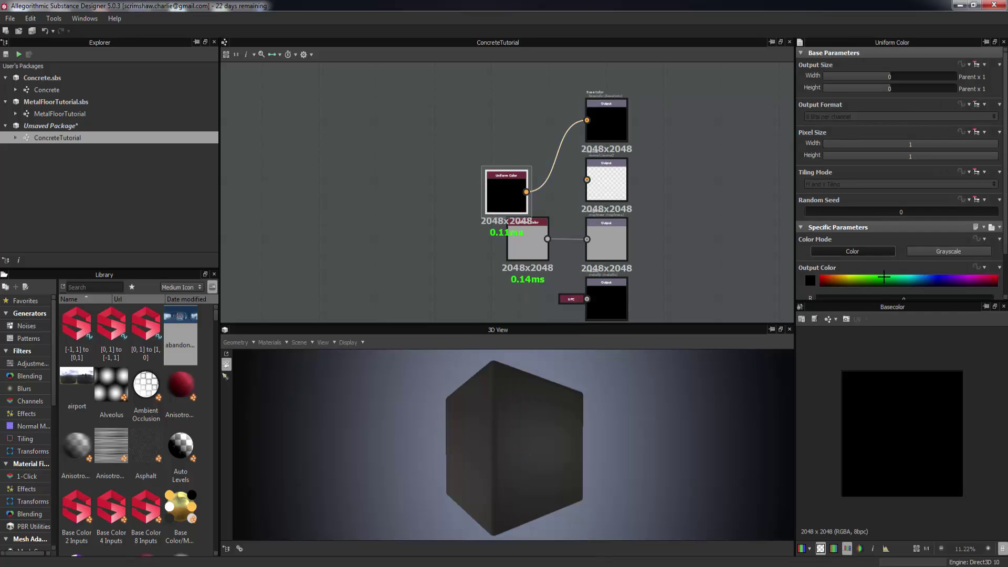
left_click_drag(501, 175, 493, 147)
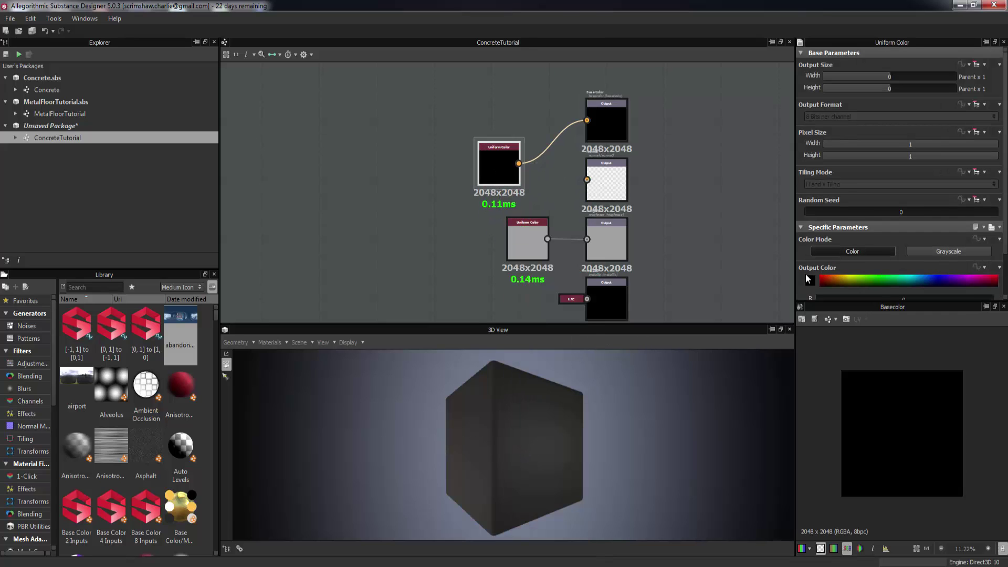
Step: Set the base Uniform Color to greyish brown R81 G75 B71 and reframe the graph
left_click(811, 280)
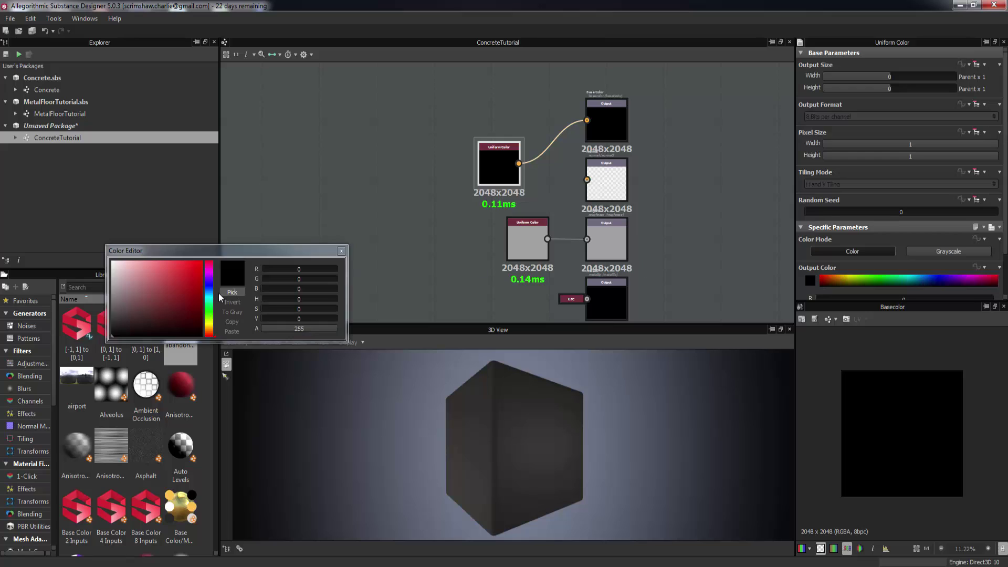
left_click(209, 330)
left_click(126, 318)
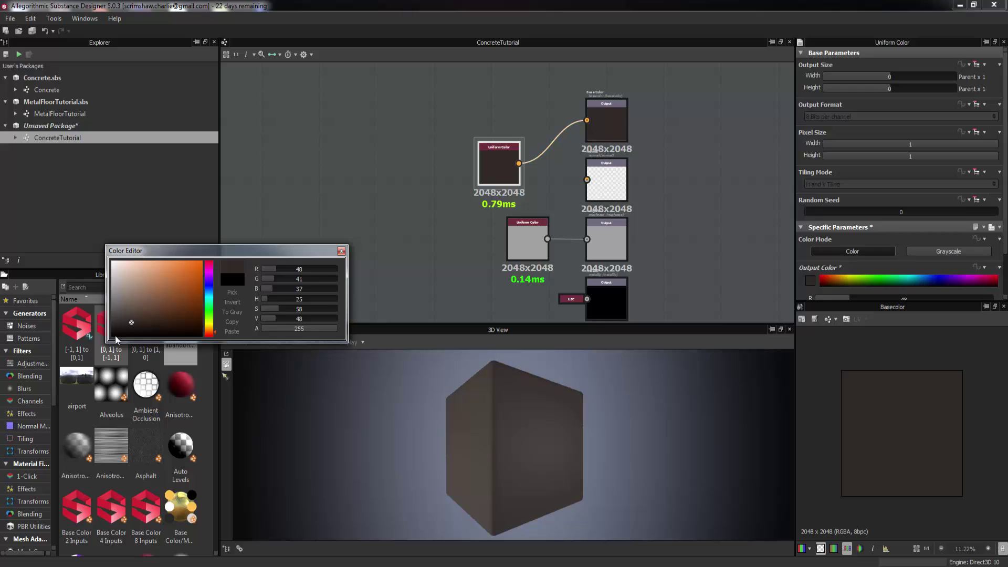
left_click(122, 312)
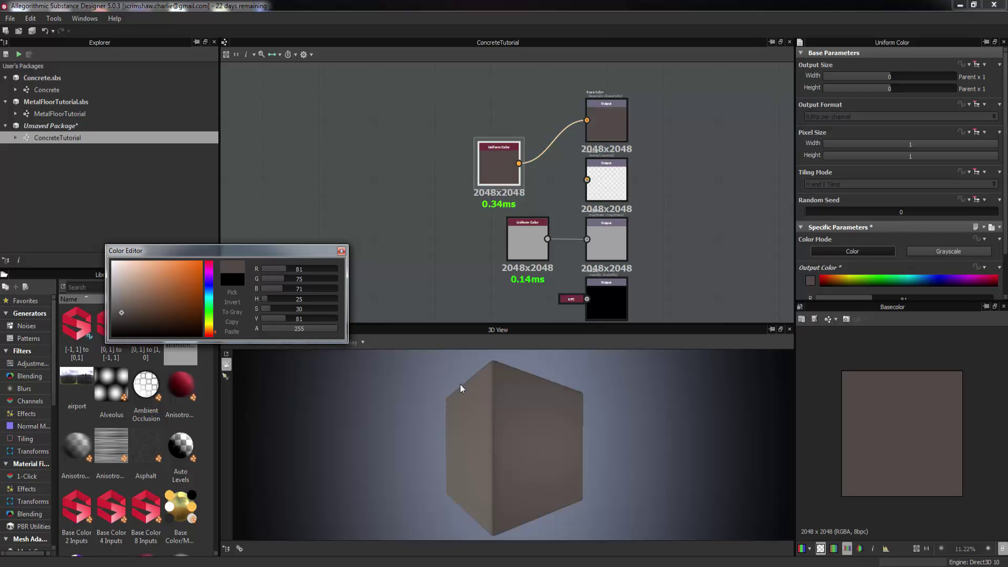
left_click_drag(460, 384, 478, 399)
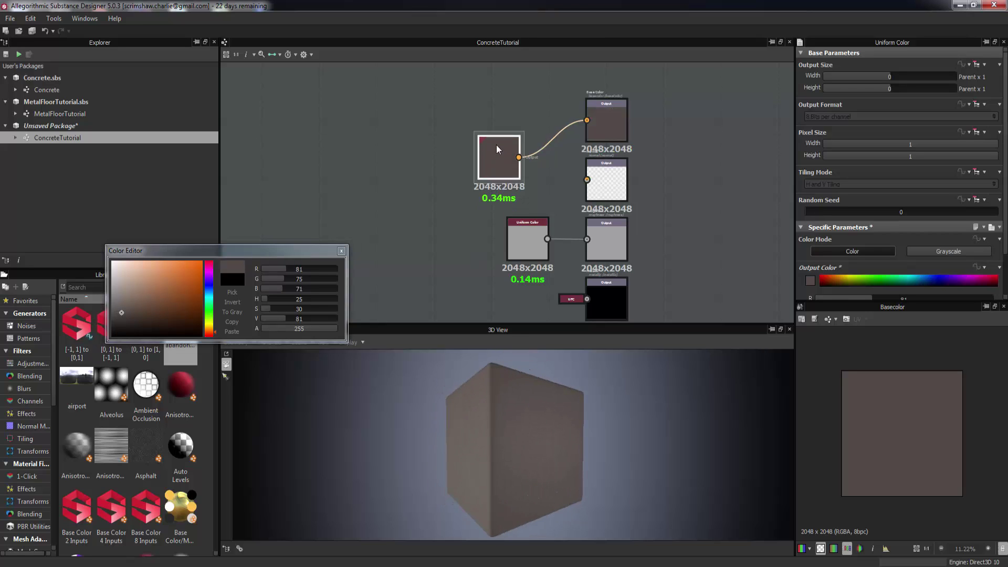
left_click_drag(497, 149, 527, 105)
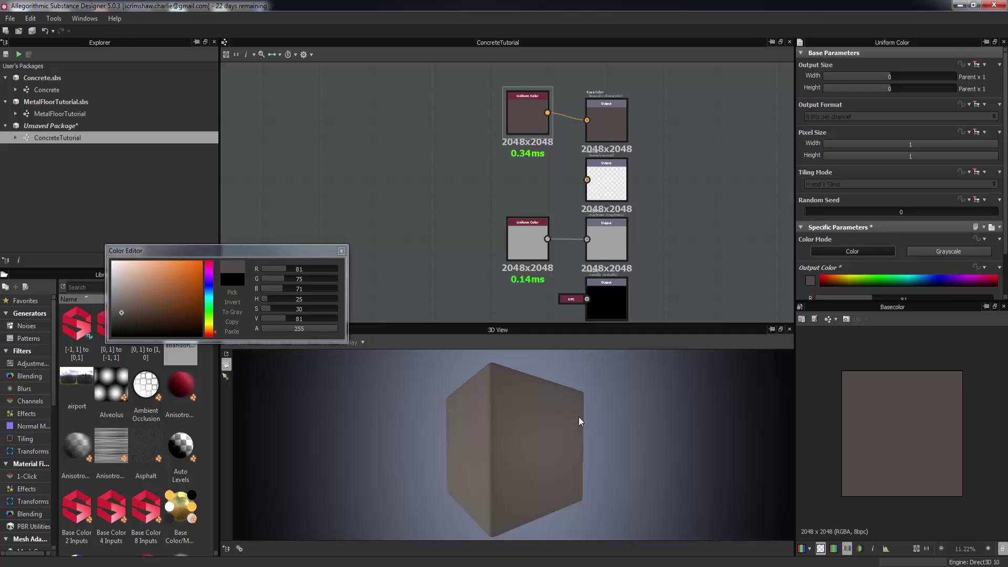
left_click(342, 251)
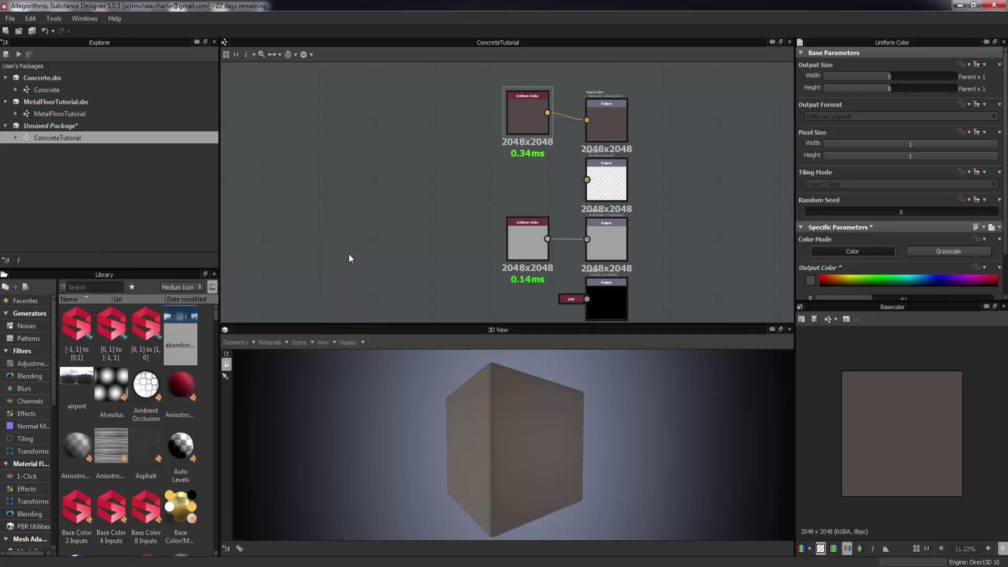
middle_click_drag(392, 220, 641, 178)
scroll(575, 167, "down", 3)
scroll(585, 167, "up", 2)
scroll(640, 182, "down", 1)
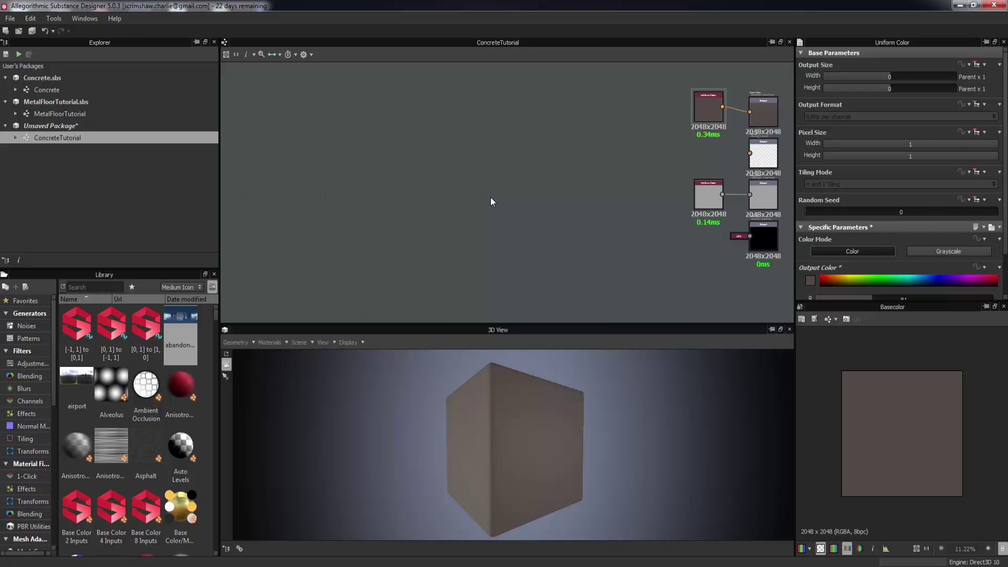
Step: Add Crystal 1 and Dirt 2 noise generators from the Library's Noises
left_click(28, 327)
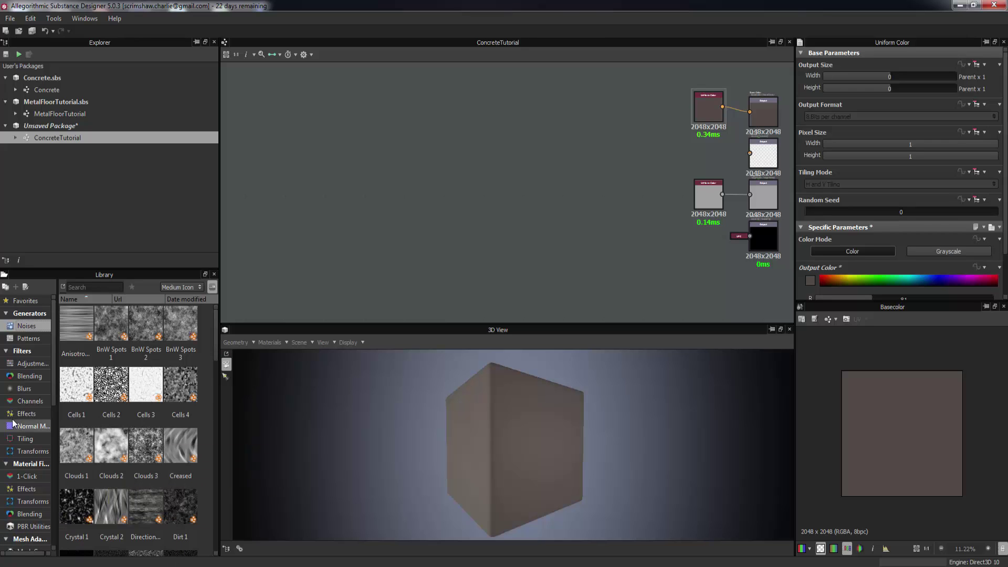
left_click_drag(75, 495, 335, 125)
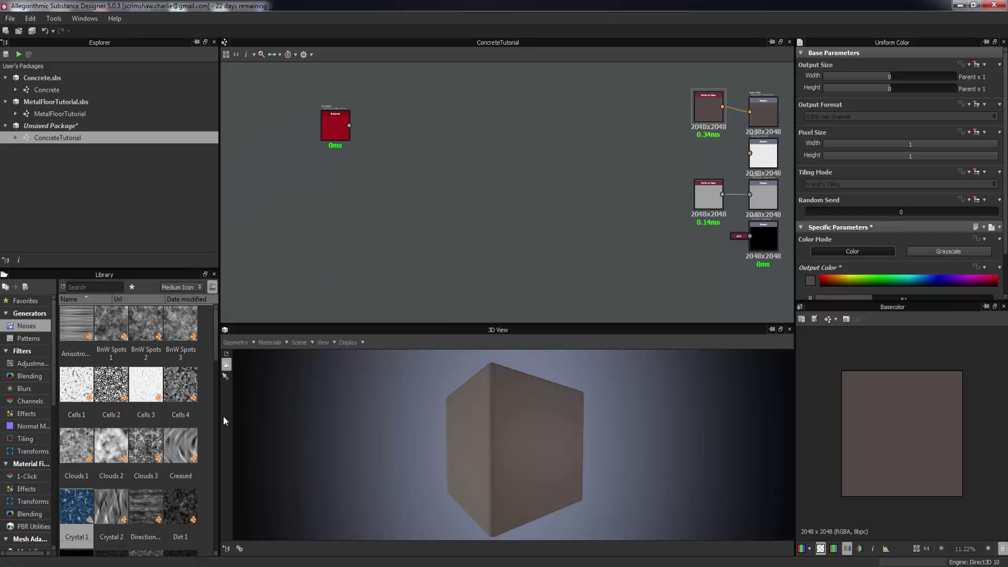
scroll(163, 426, "down", 3)
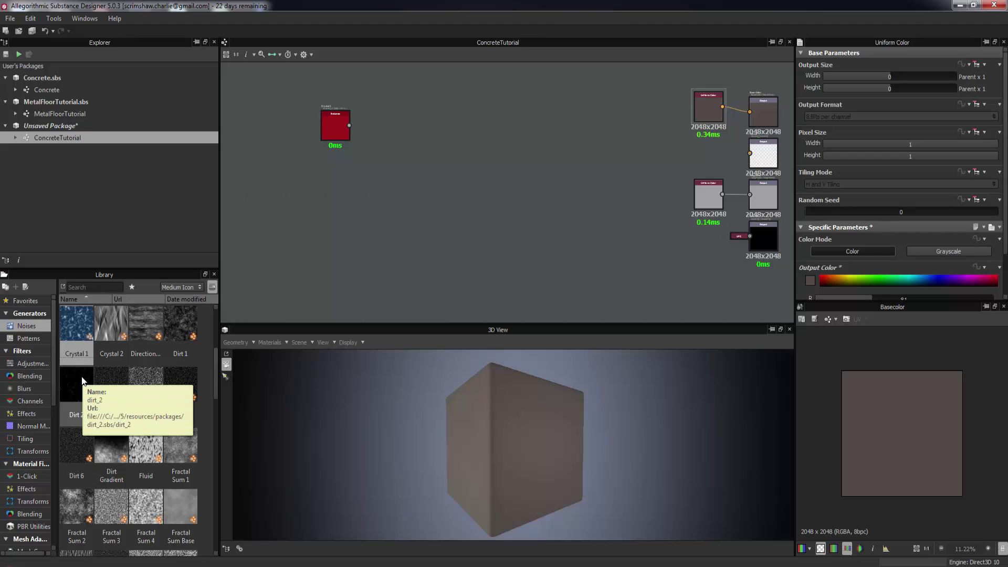
left_click_drag(82, 380, 339, 162)
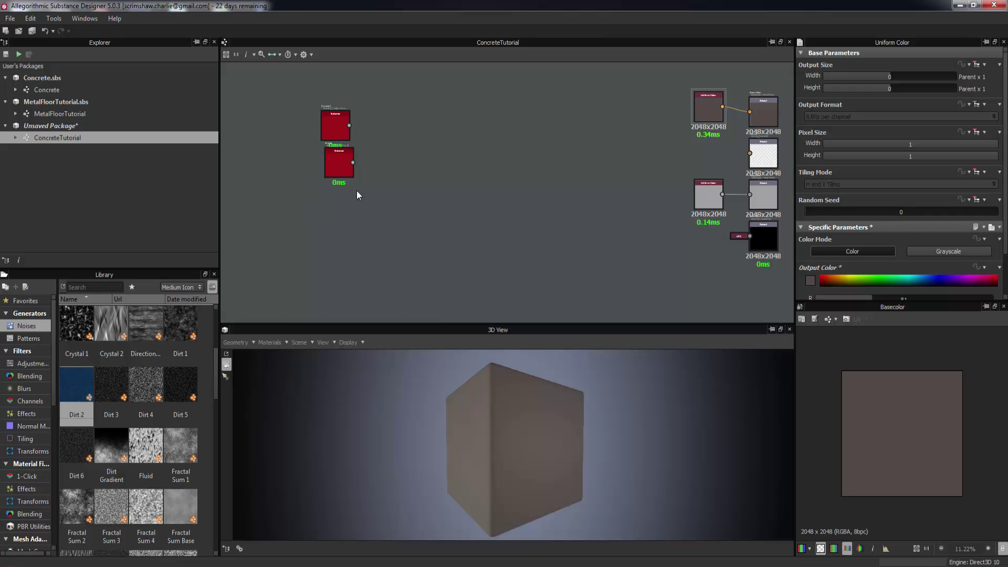
Step: Add BnW Spots 2 and Clouds 2 noises below them
scroll(118, 423, "up", 3)
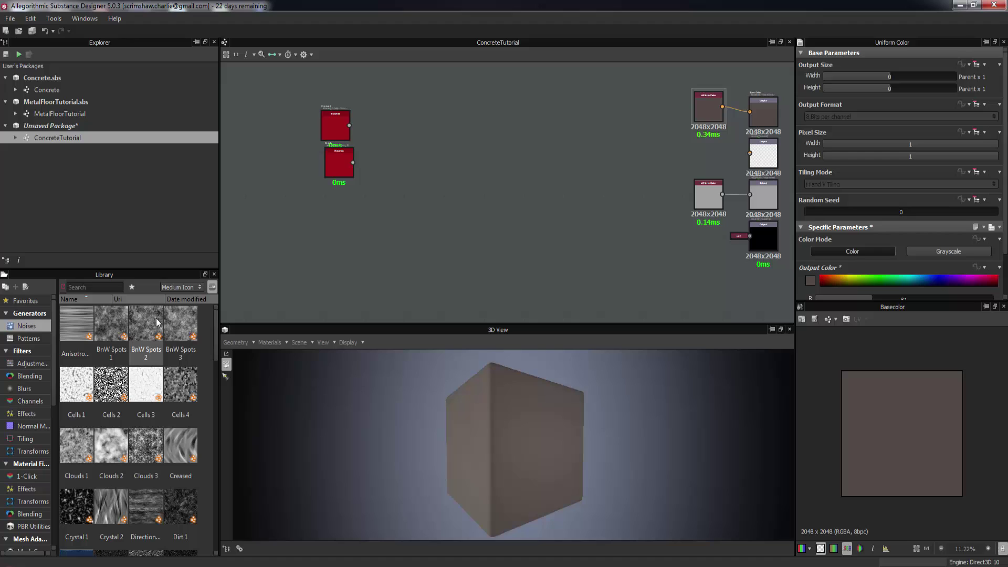
left_click_drag(154, 322, 336, 204)
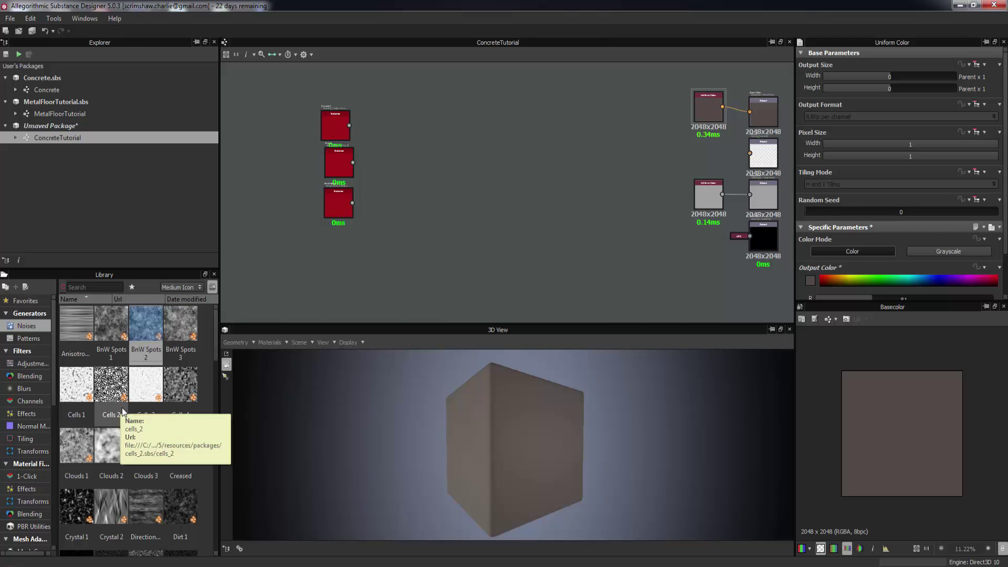
scroll(140, 473, "down", 3)
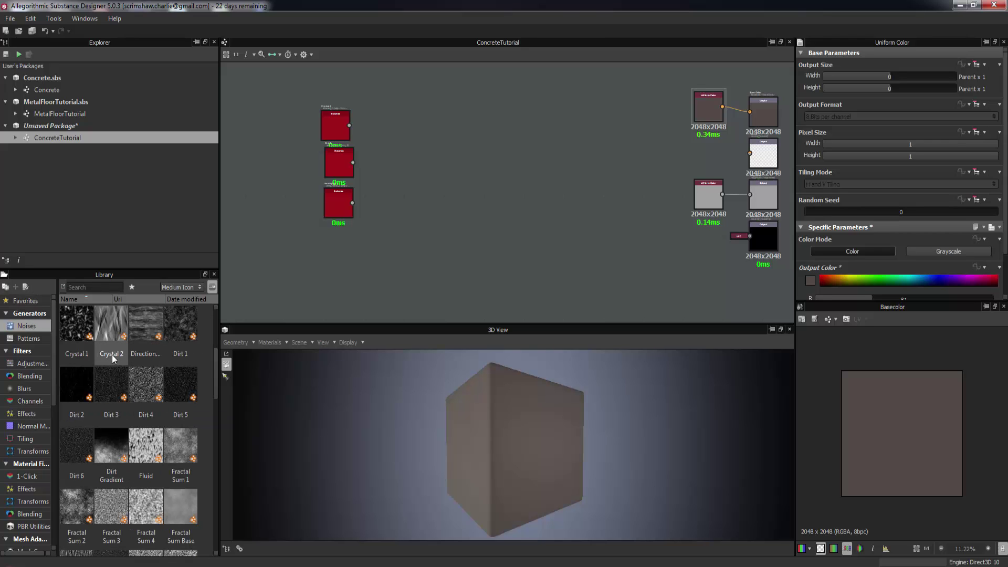
scroll(100, 433, "up", 3)
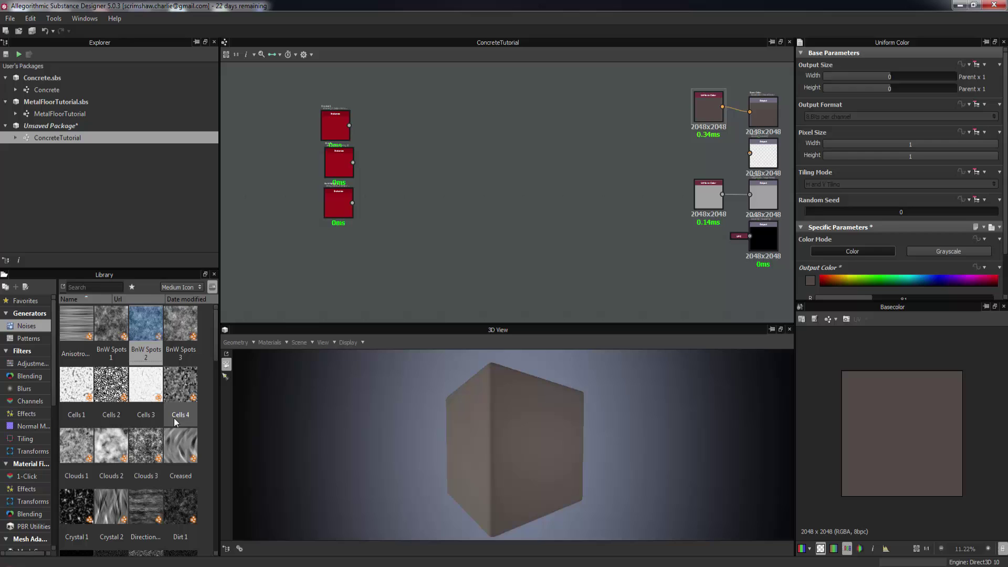
left_click_drag(125, 442, 334, 235)
scroll(336, 207, "up", 2)
left_click(329, 199)
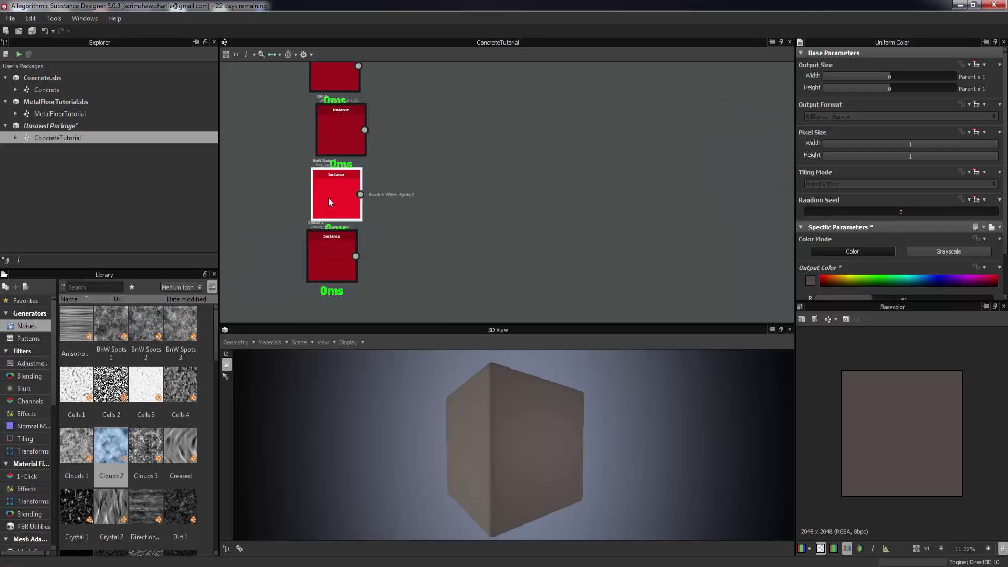
middle_click_drag(334, 118, 337, 159)
left_click(331, 158)
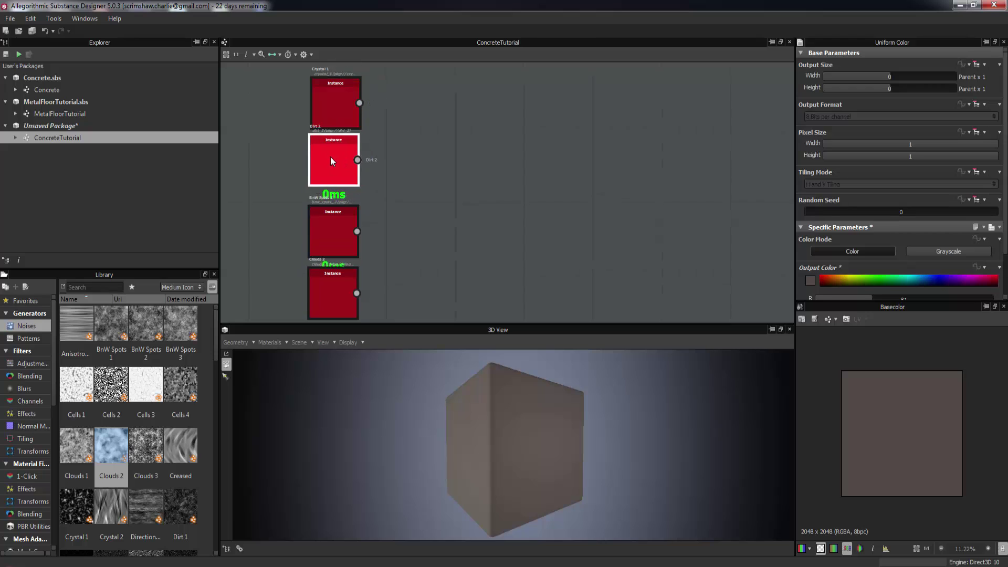
left_click(351, 112)
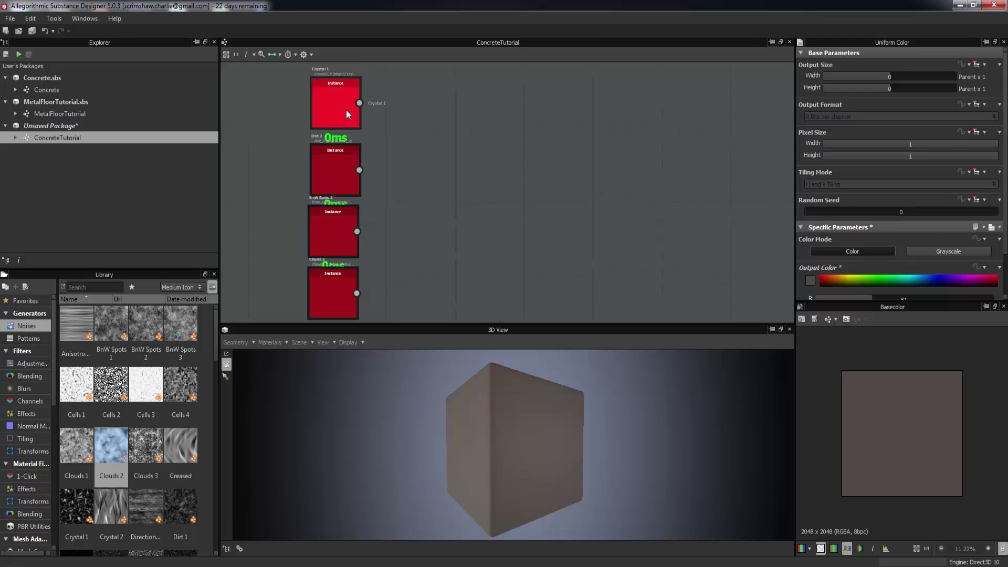
Step: Blend Crystal 1 with Dirt 2 in Screen mode
right_click(345, 110)
left_click(370, 128)
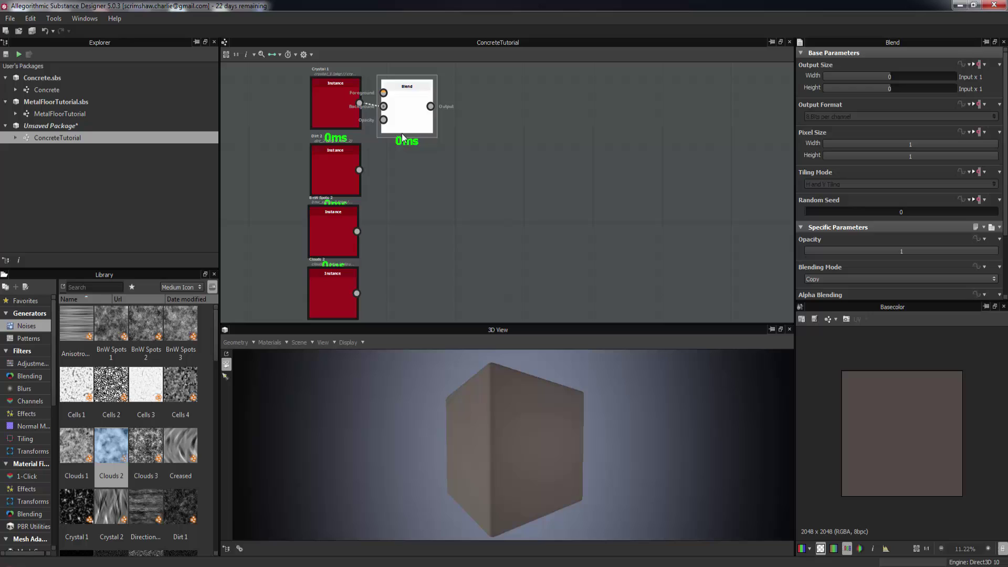
left_click_drag(359, 169, 422, 129)
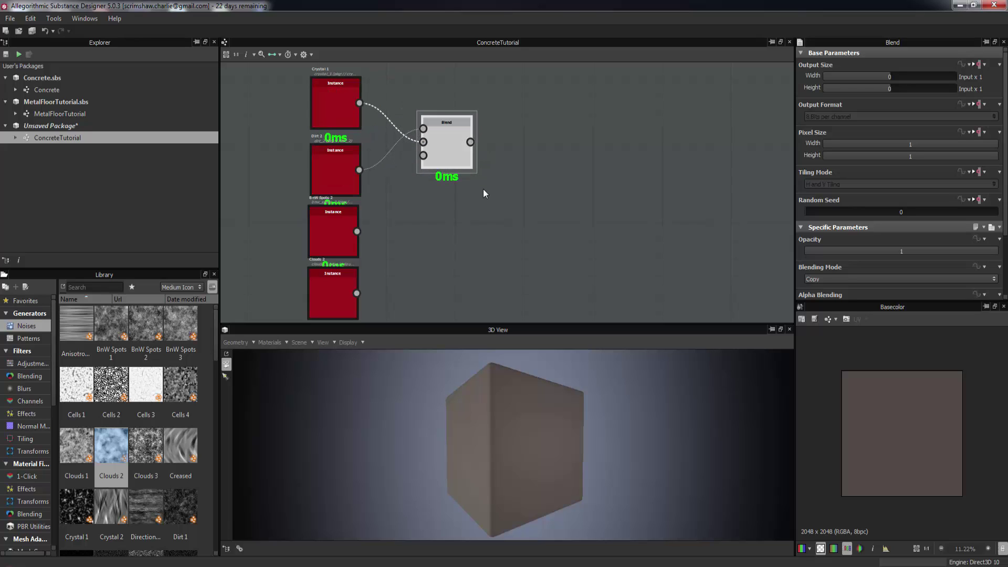
left_click(906, 280)
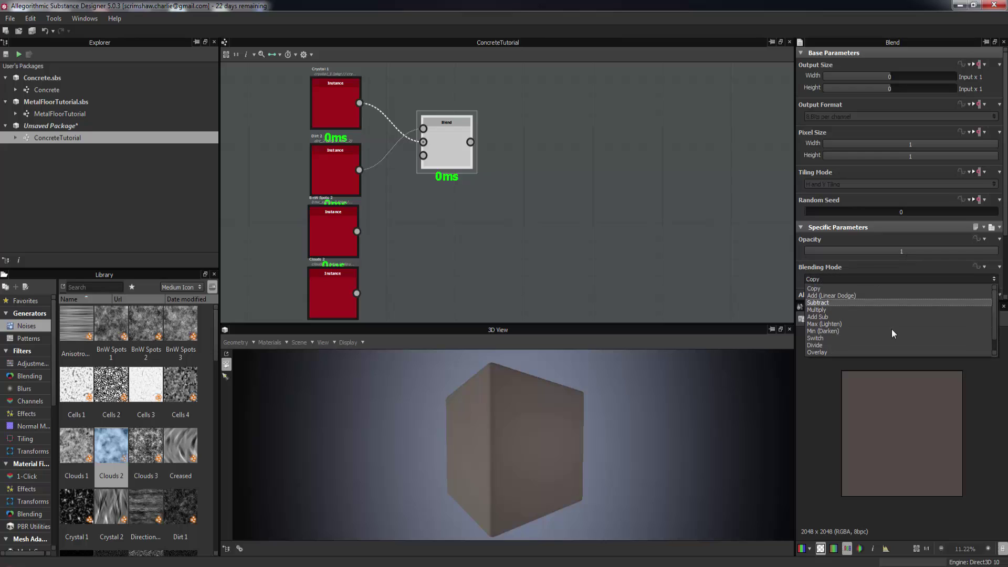
scroll(824, 338, "down", 1)
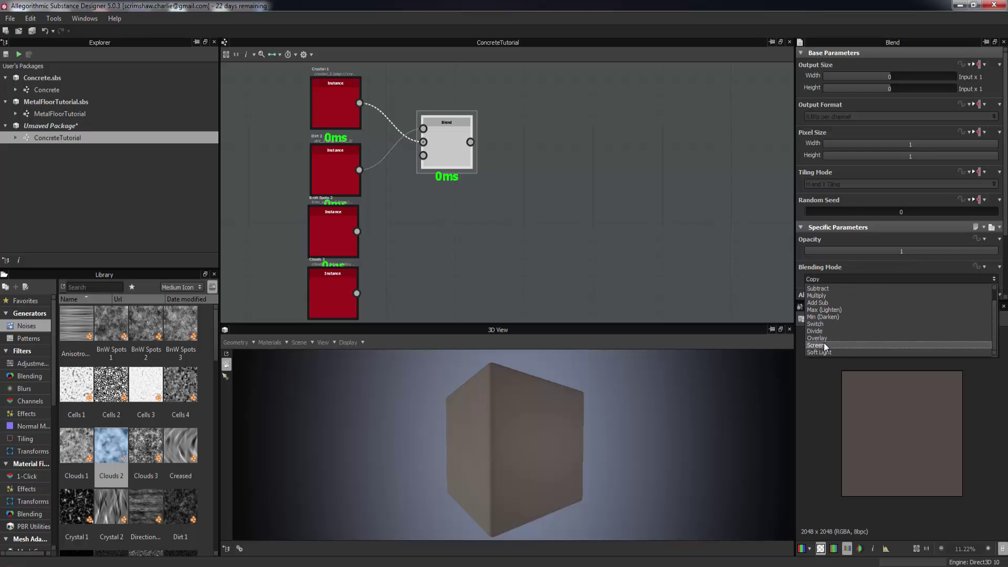
left_click(824, 343)
Step: Blend BnW Spots 2 with Clouds 2 in Overlay mode
left_click(342, 248)
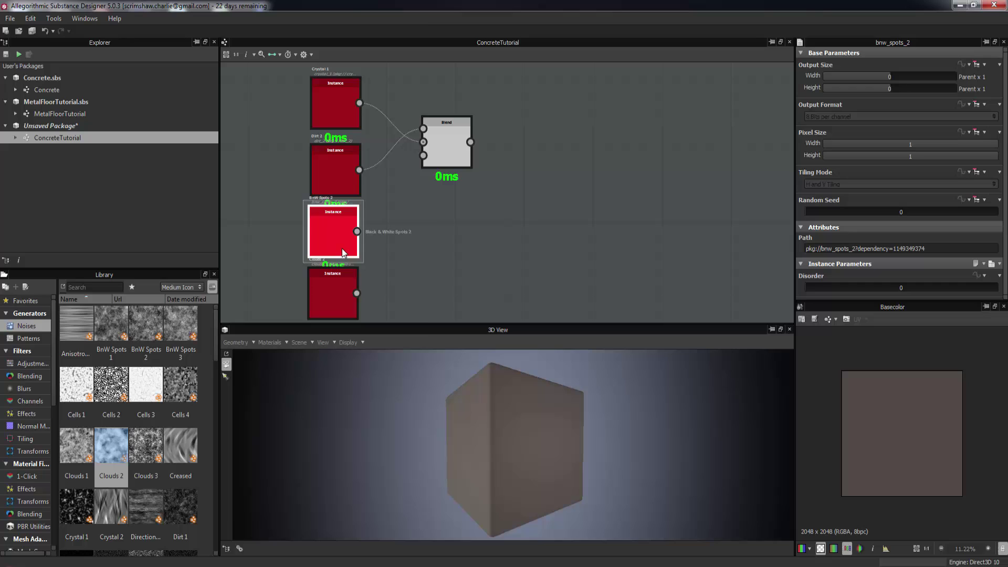
key("space")
left_click(363, 21)
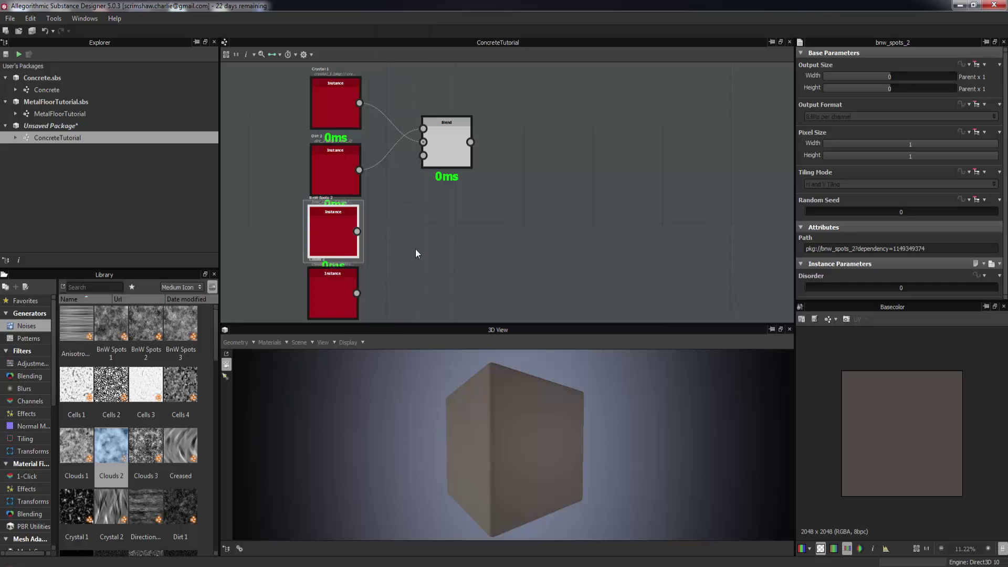
left_click_drag(392, 229, 449, 253)
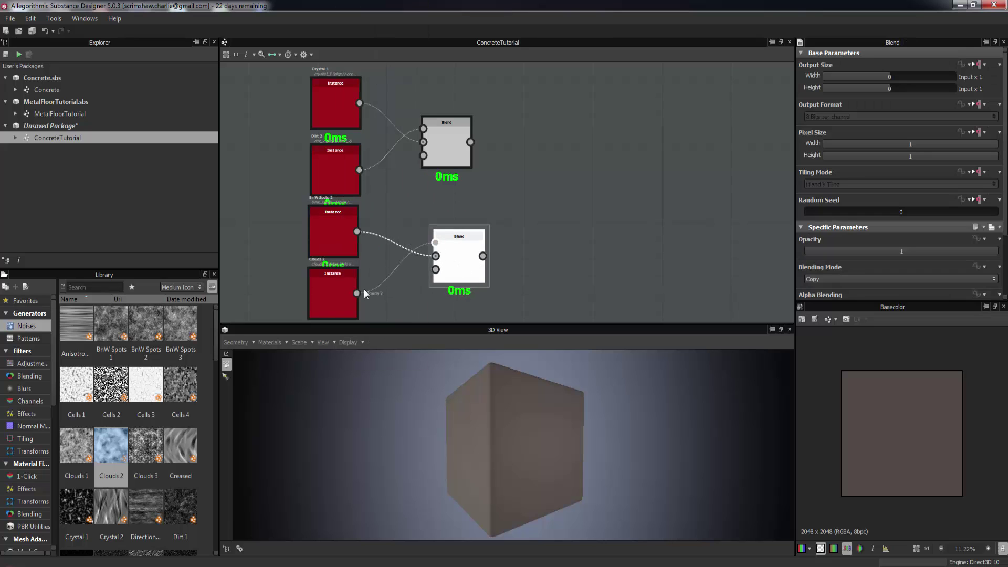
left_click_drag(357, 293, 436, 243)
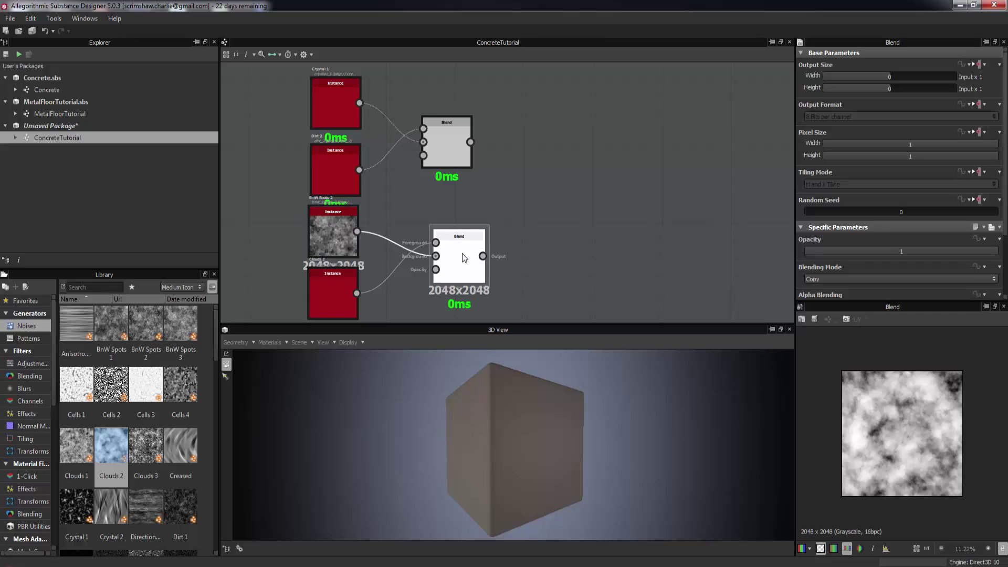
left_click(839, 279)
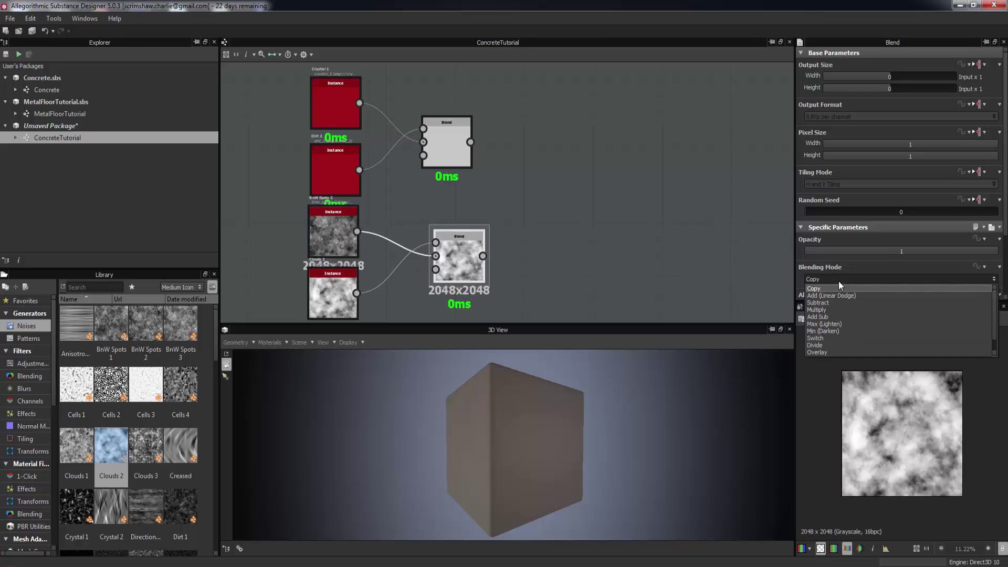
scroll(822, 342, "down", 1)
left_click(818, 339)
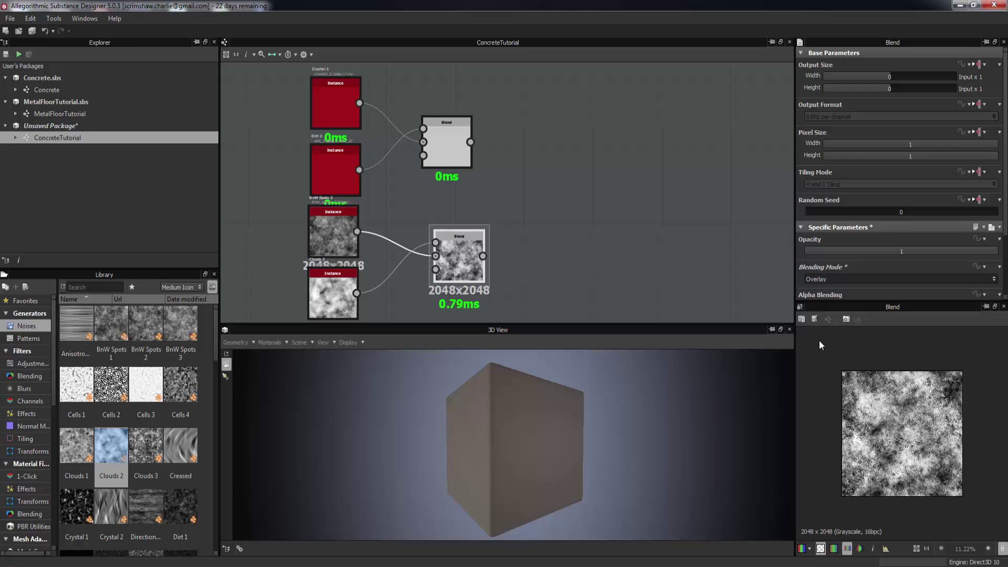
left_click(460, 164)
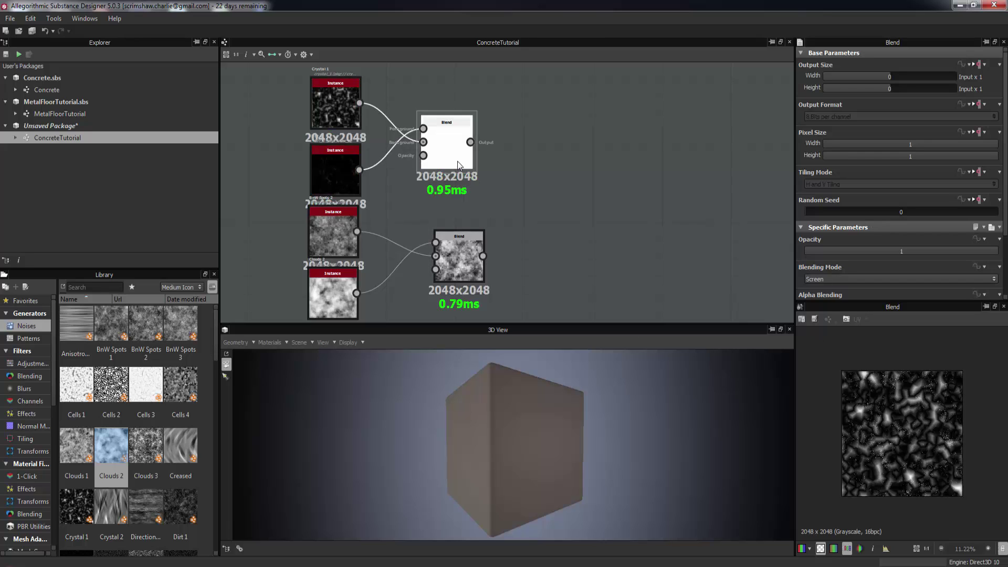
Step: Join the Screen and Overlay blends in a third Blend node set to Max (Lighten)
right_click(460, 158)
left_click(493, 167)
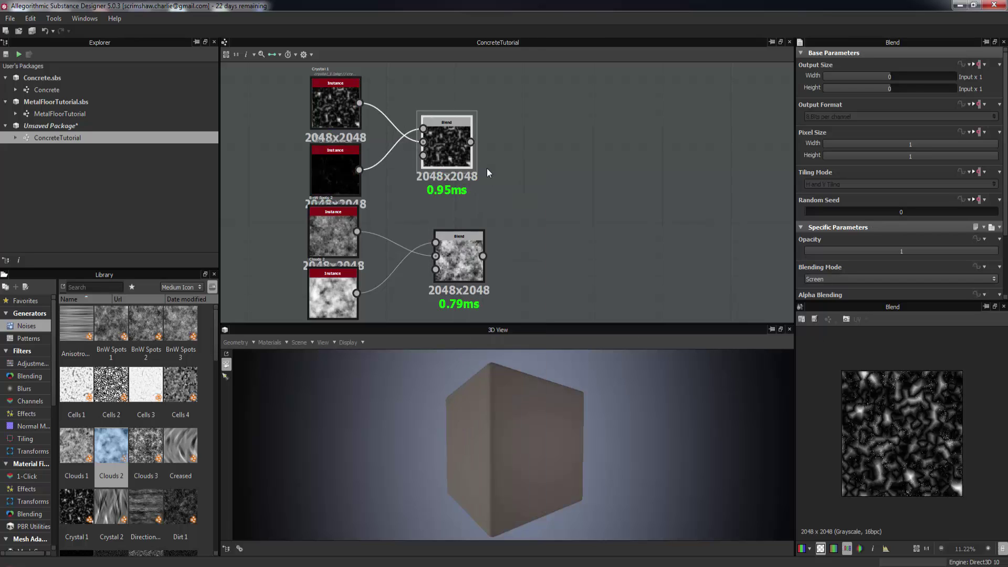
left_click_drag(509, 137, 483, 257)
double_click(569, 165)
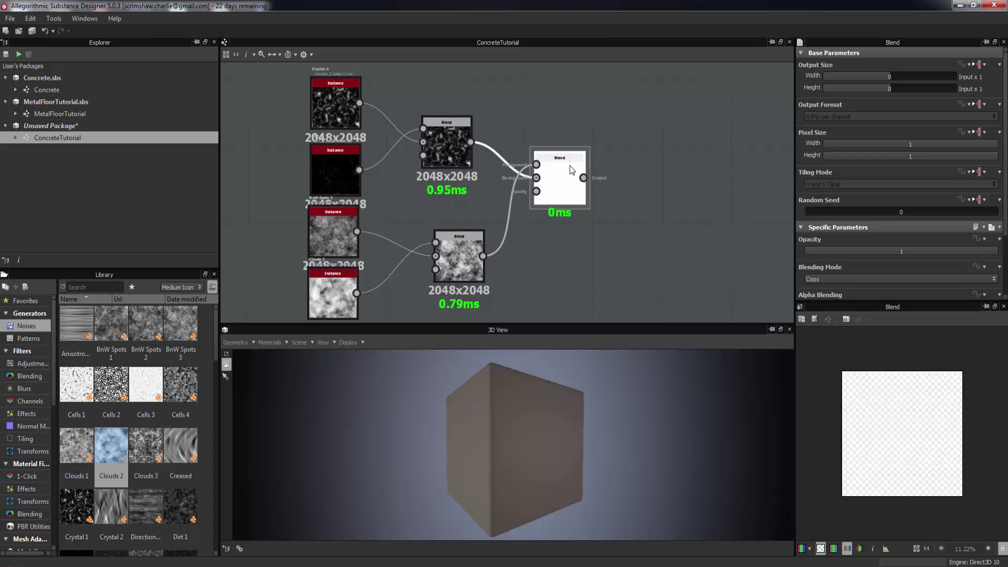
scroll(882, 253, "down", 3)
left_click(877, 225)
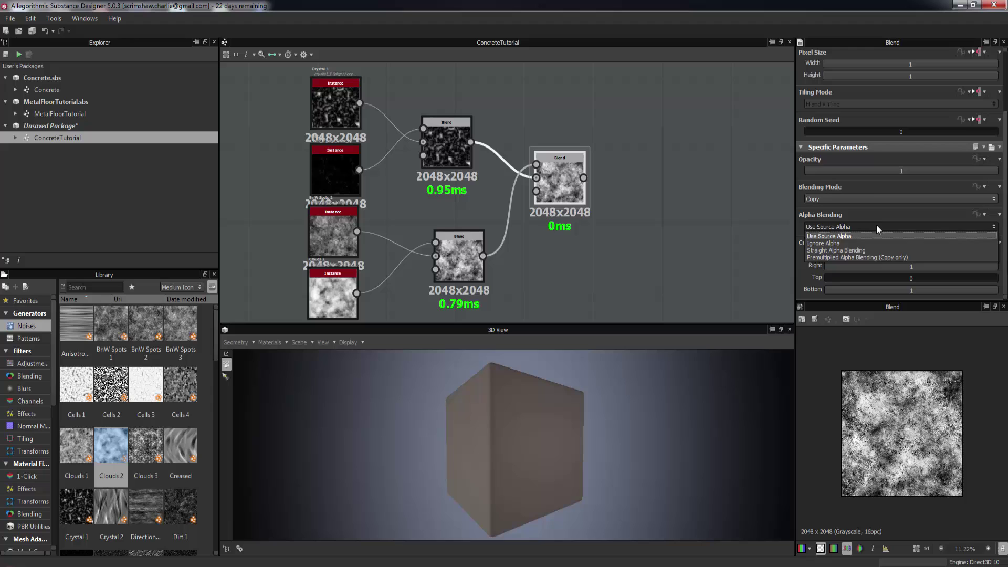
left_click(871, 198)
left_click(868, 195)
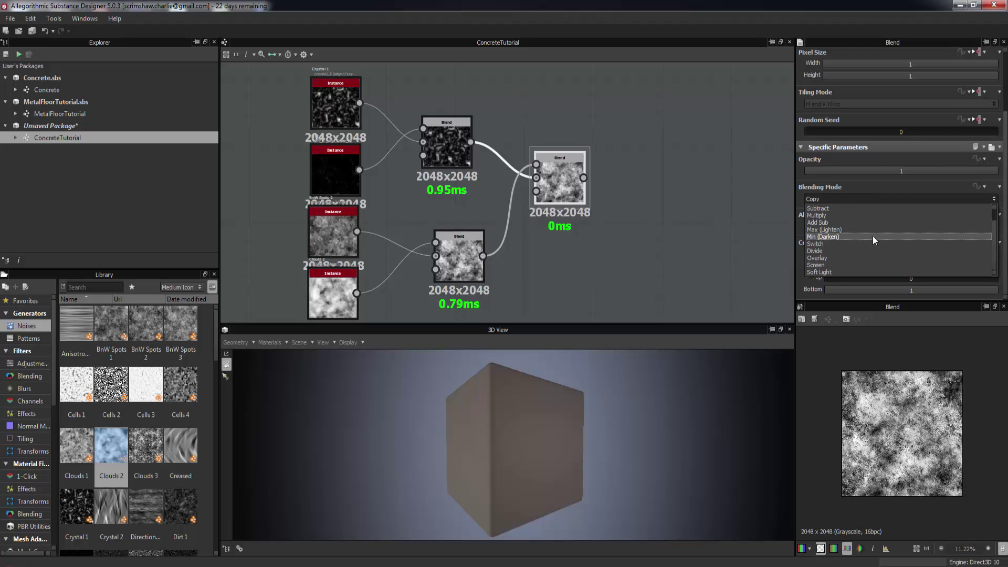
left_click(835, 244)
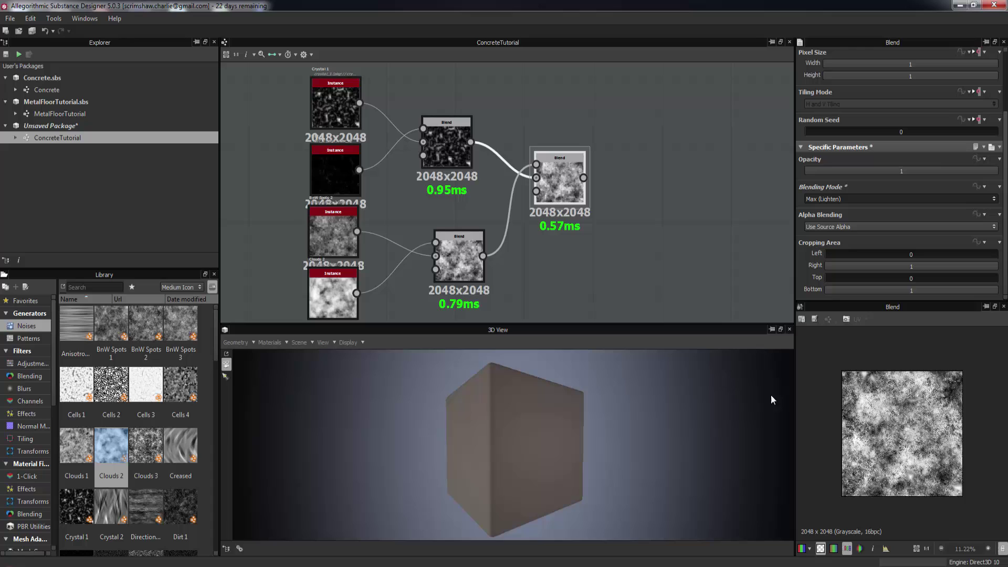
Step: Add a Normal node after the final Blend and wire it into the normal output
middle_click_drag(565, 184, 462, 205)
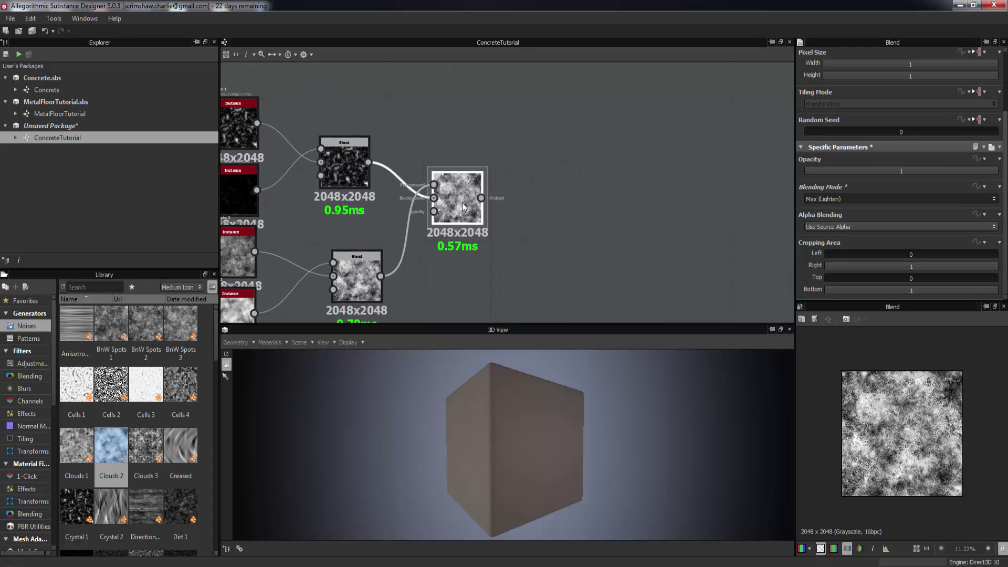
right_click(472, 207)
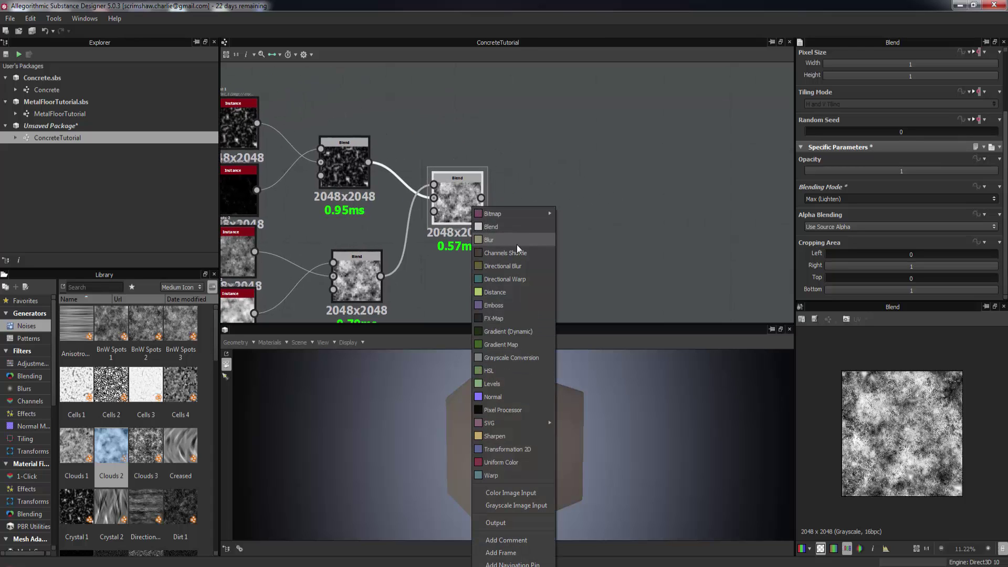
left_click(498, 398)
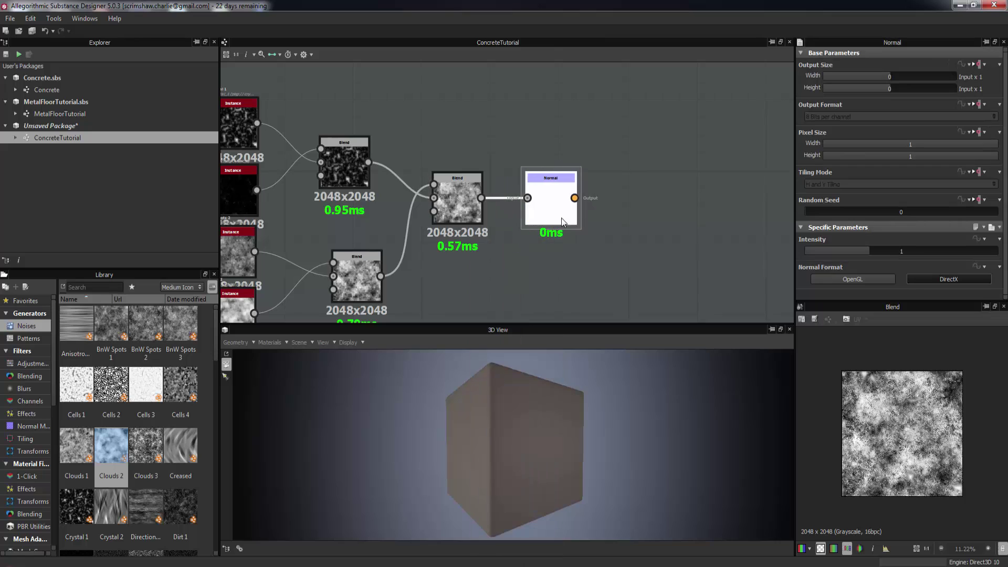
left_click(639, 209)
scroll(490, 248, "down", 3)
left_click_drag(497, 235, 709, 219)
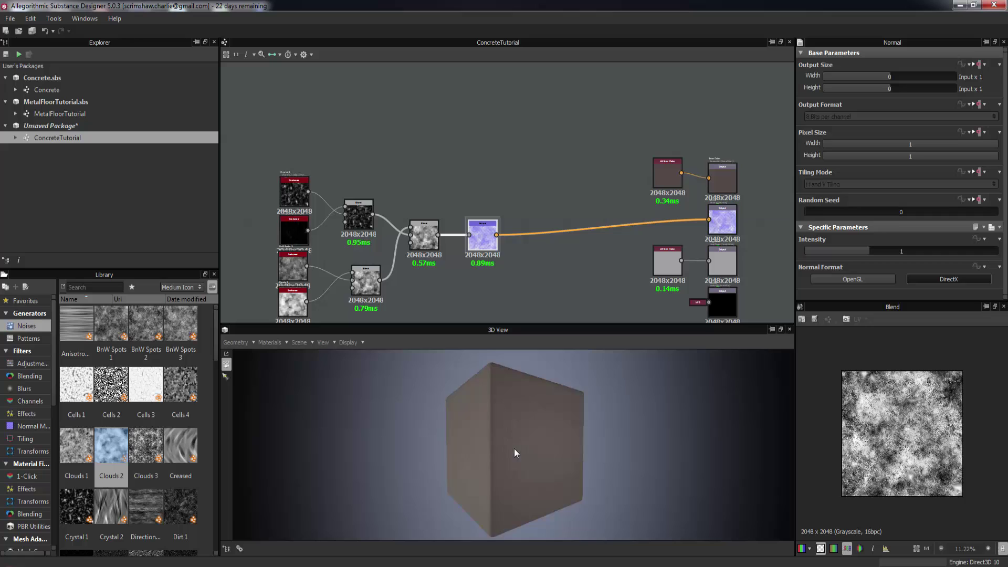
left_click_drag(515, 449, 523, 268)
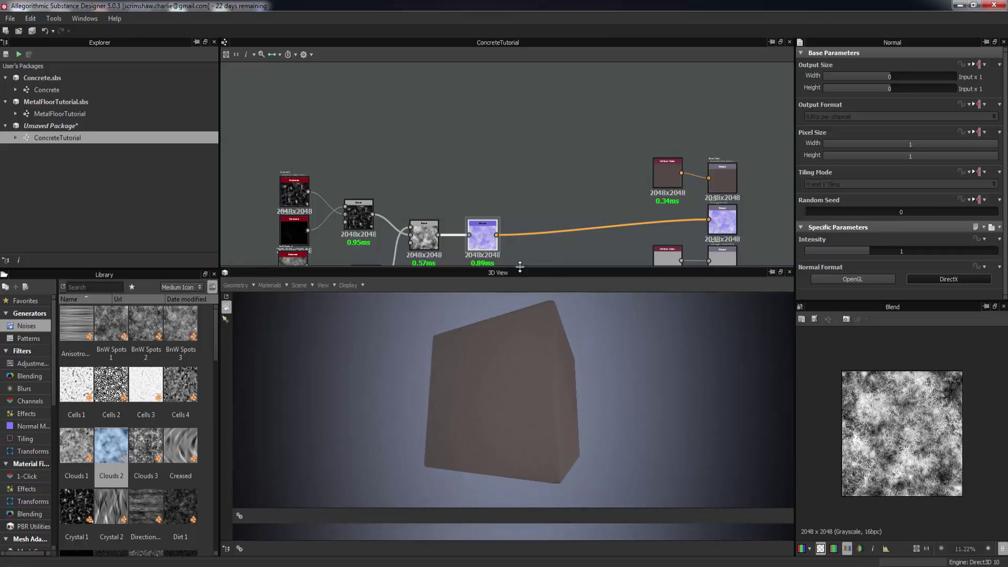
left_click_drag(523, 326, 439, 370)
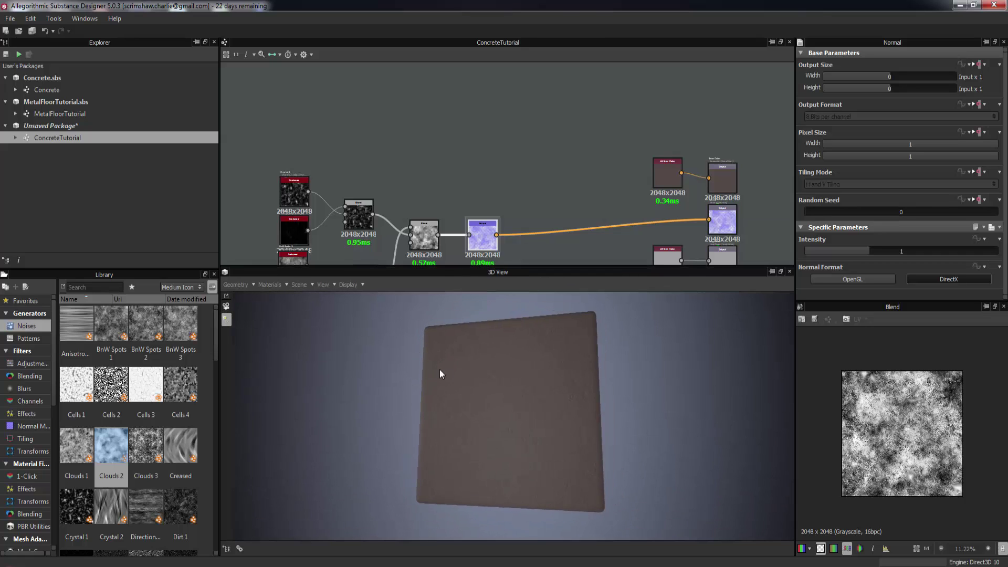
scroll(562, 398, "up", 10)
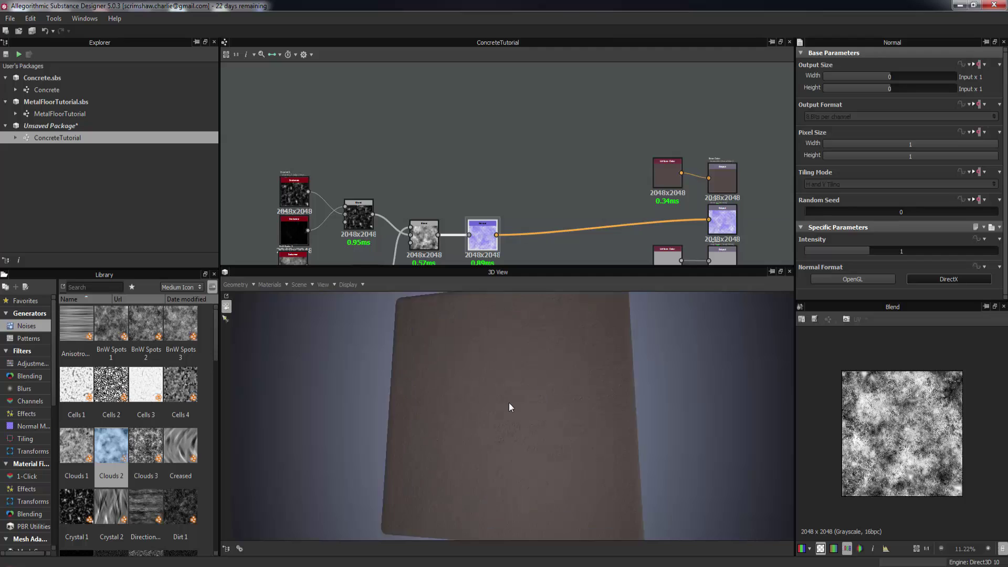
left_click_drag(558, 415, 537, 391)
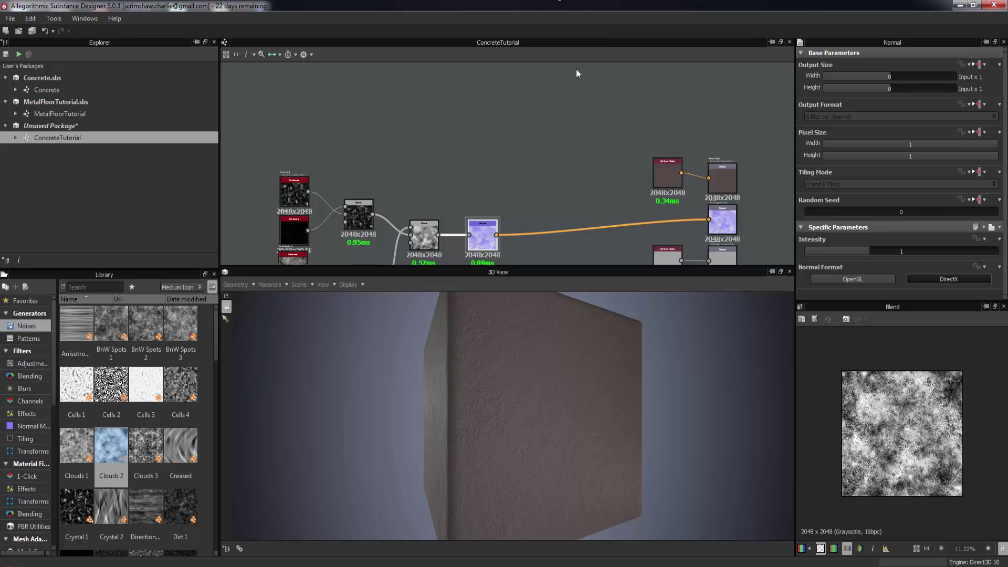
Step: Disconnect the Uniform Color from Base Color and feed it into a new Blend's background
left_click_drag(658, 172, 648, 148)
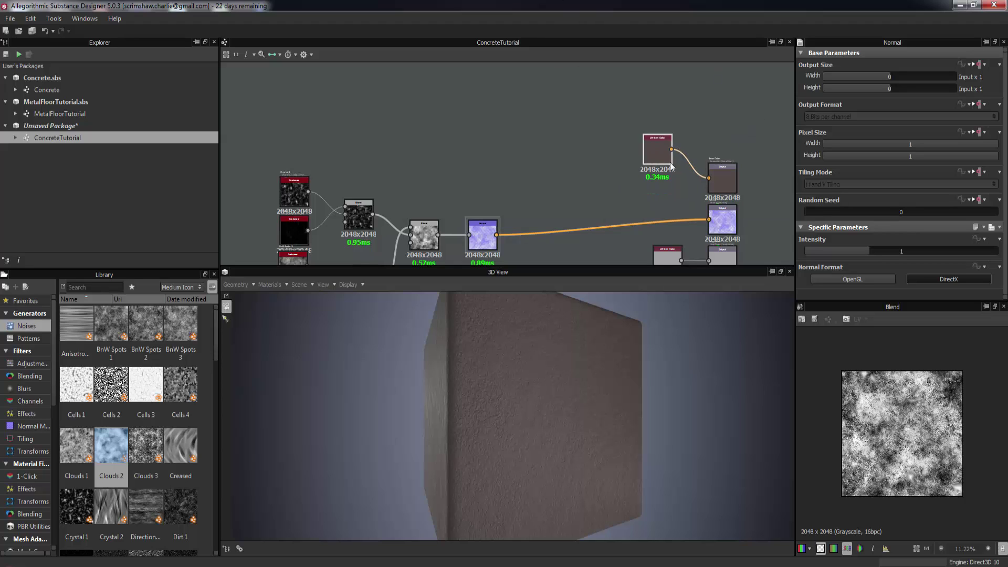
left_click_drag(592, 455, 616, 342)
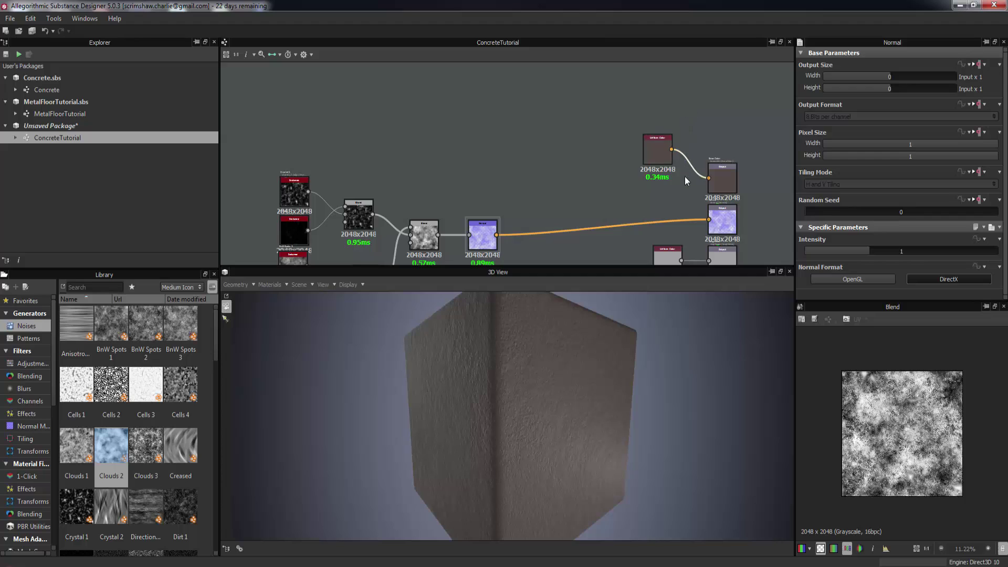
key("Delete")
left_click_drag(659, 157, 541, 124)
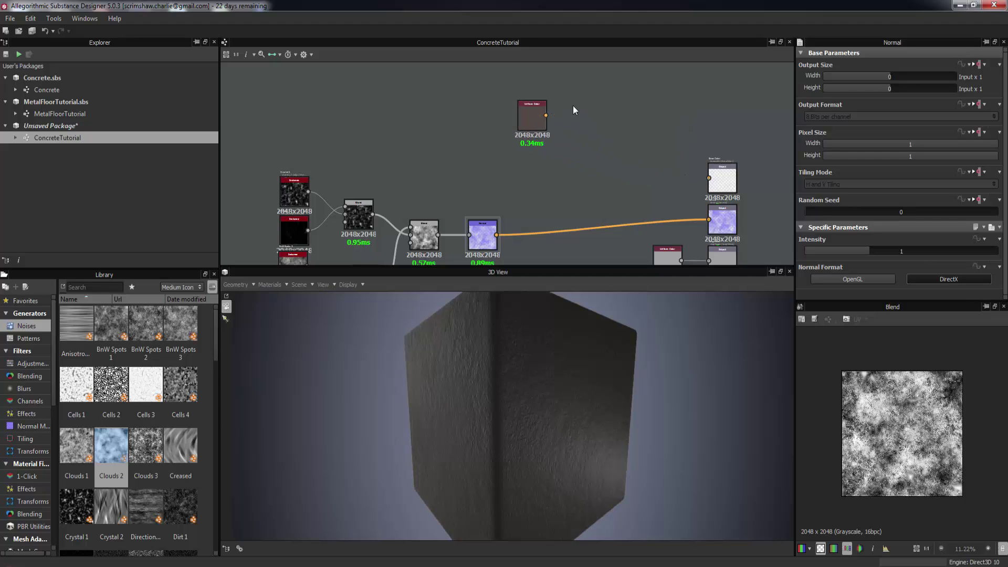
right_click(611, 99)
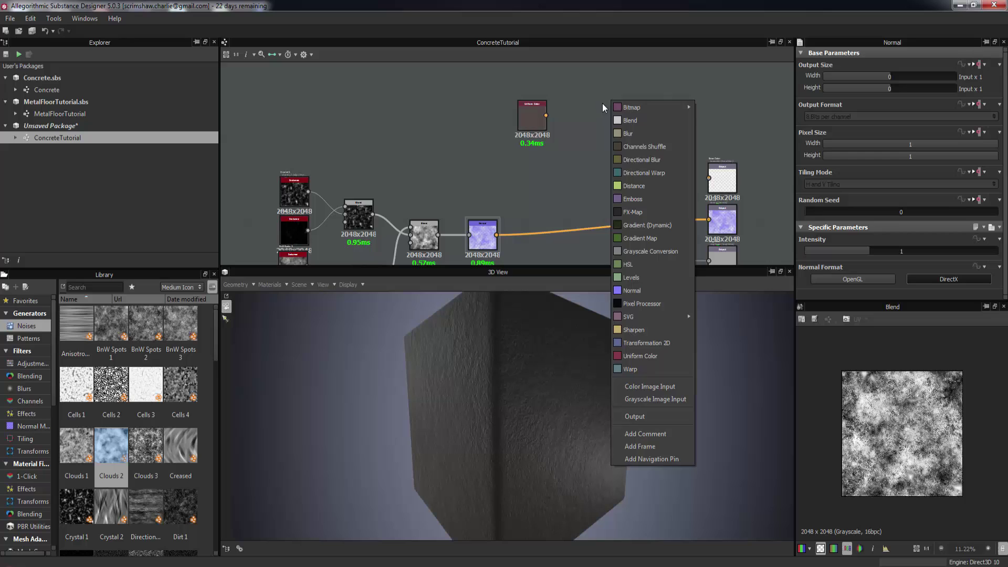
left_click(630, 105)
left_click_drag(600, 108, 574, 115)
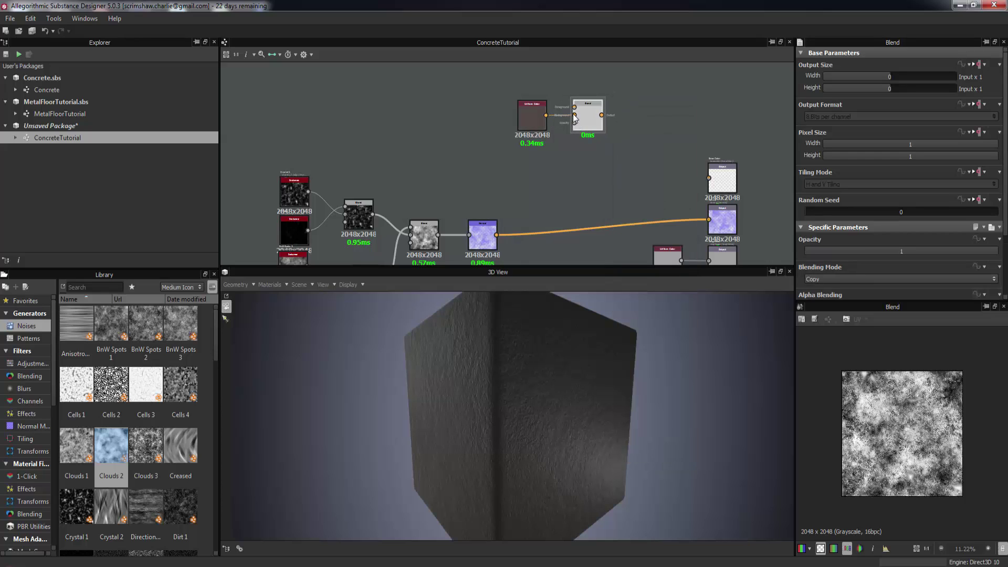
Step: Add a second Uniform Color as the Blend foreground, colour 61/54/50, then undo twice
right_click(550, 78)
left_click(587, 322)
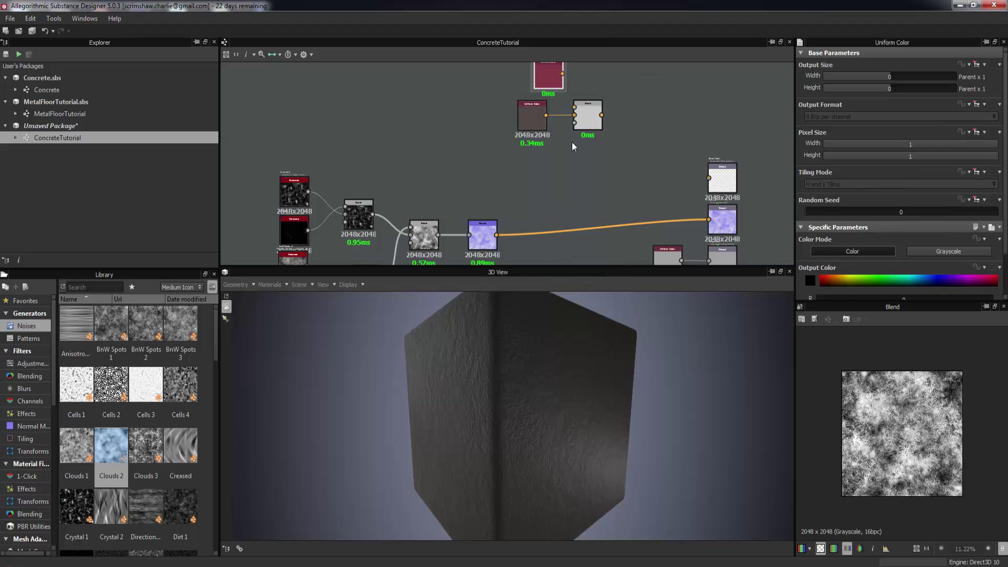
left_click_drag(562, 74, 574, 107)
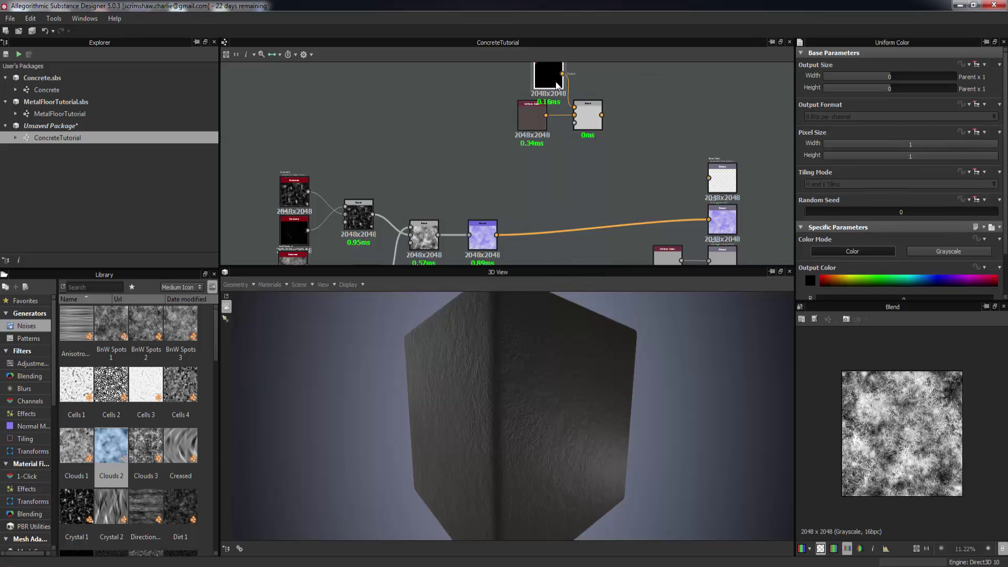
left_click(811, 281)
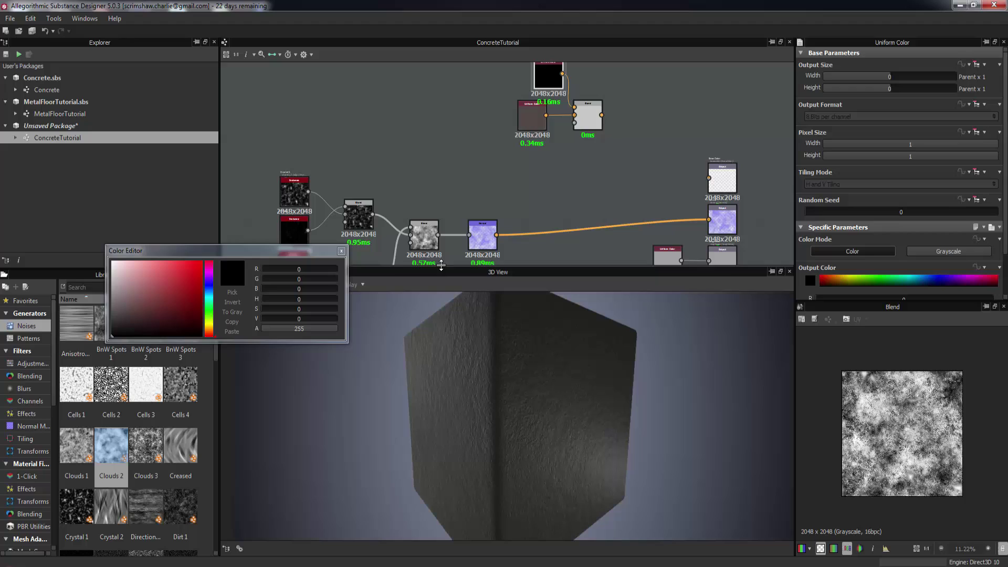
left_click(232, 293)
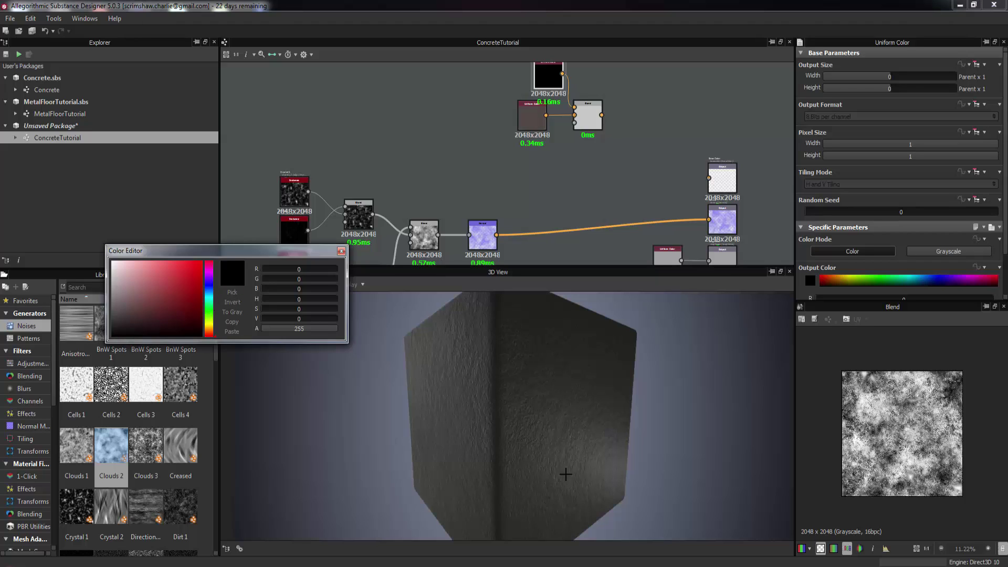
left_click(528, 135)
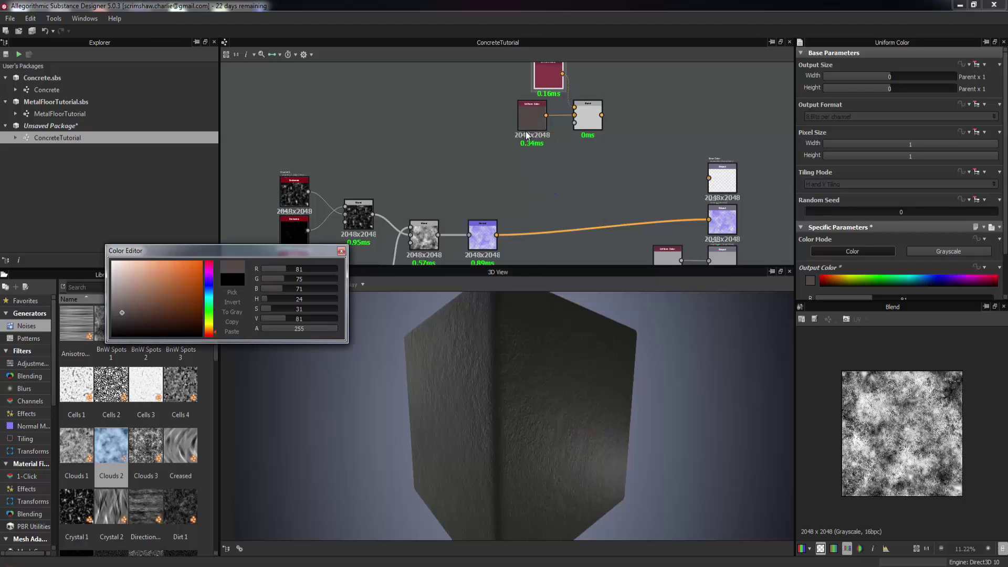
left_click(128, 318)
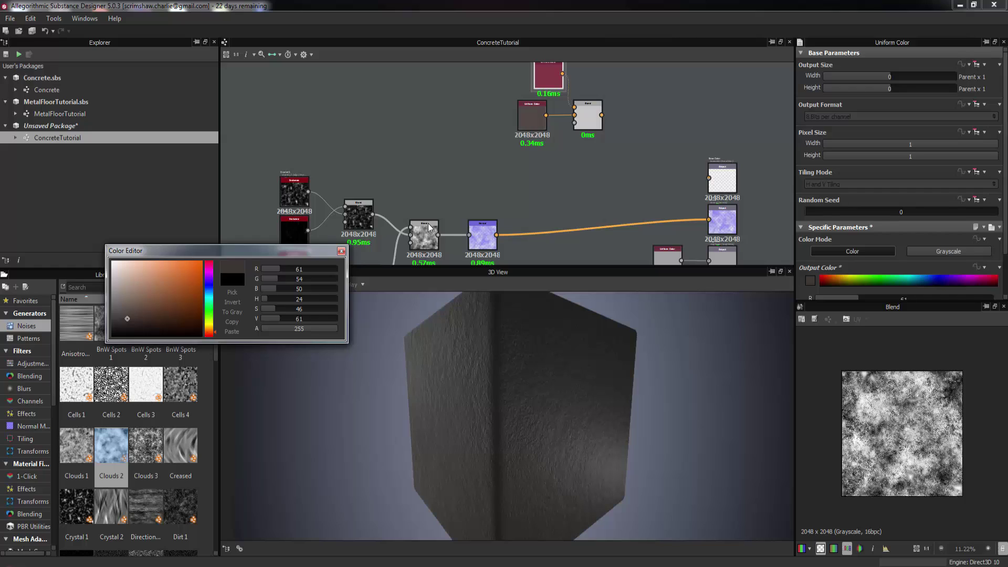
left_click(341, 251)
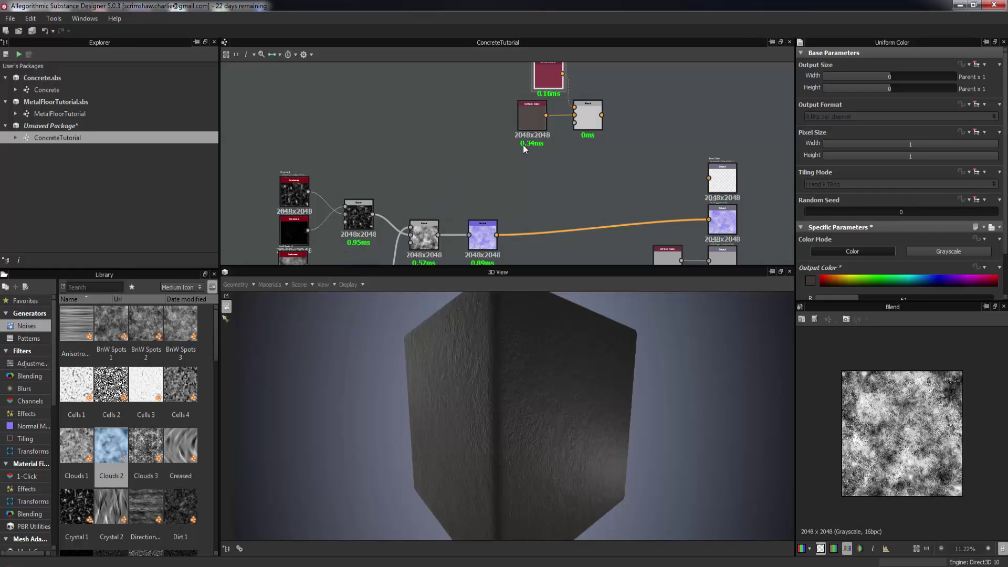
key("ctrl+z")
key("ctrl+z")
key("ctrl+z")
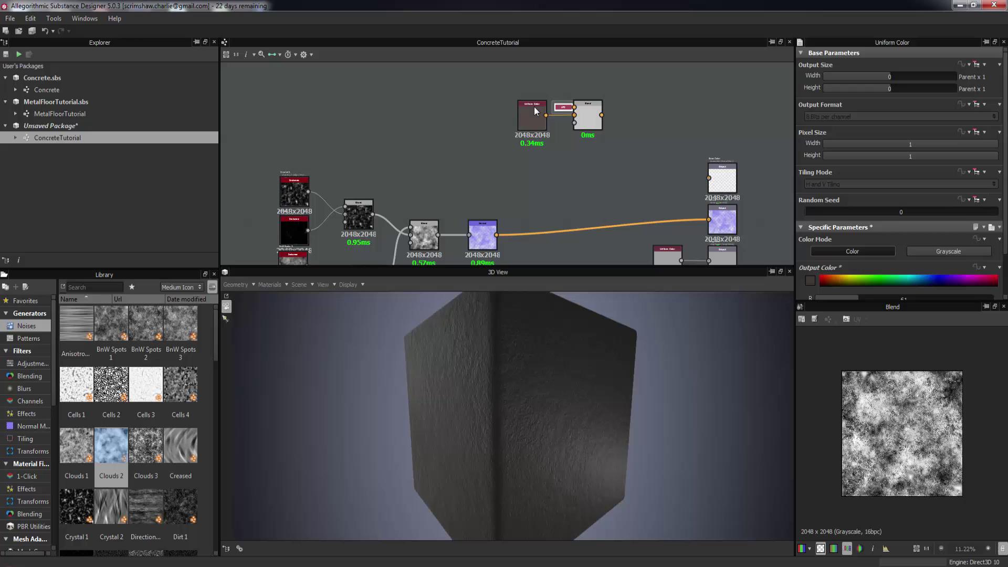
key("ctrl+z")
key("ctrl+z")
key("ctrl+z")
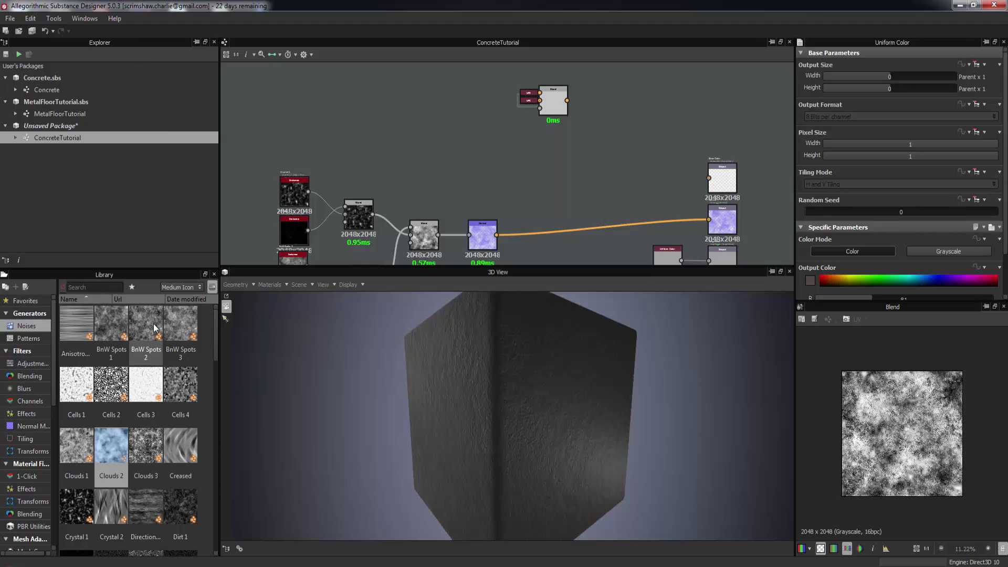
Step: Add a BnW Spots 3 noise as the Blend's mask
left_click_drag(183, 331, 535, 109)
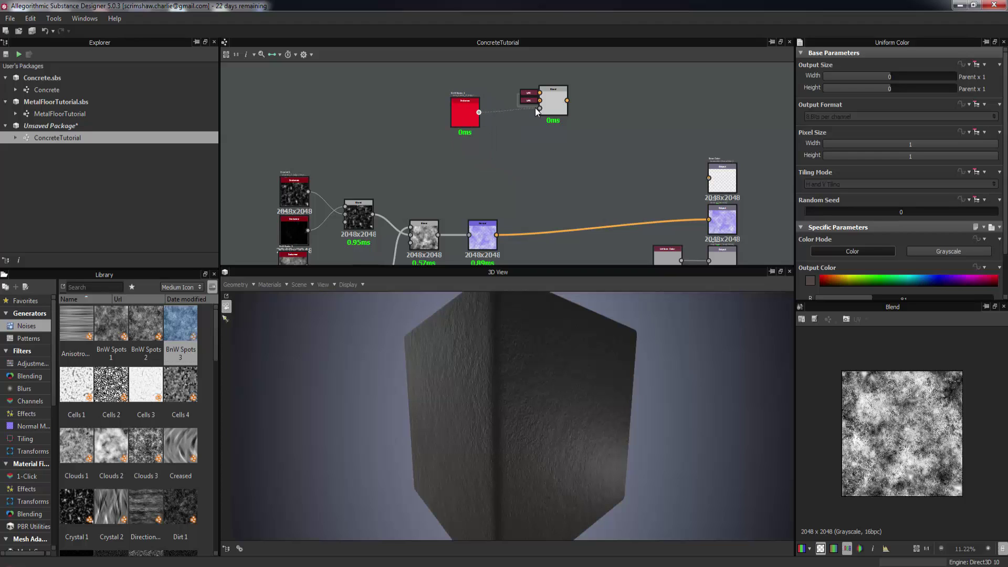
left_click_drag(461, 120, 464, 114)
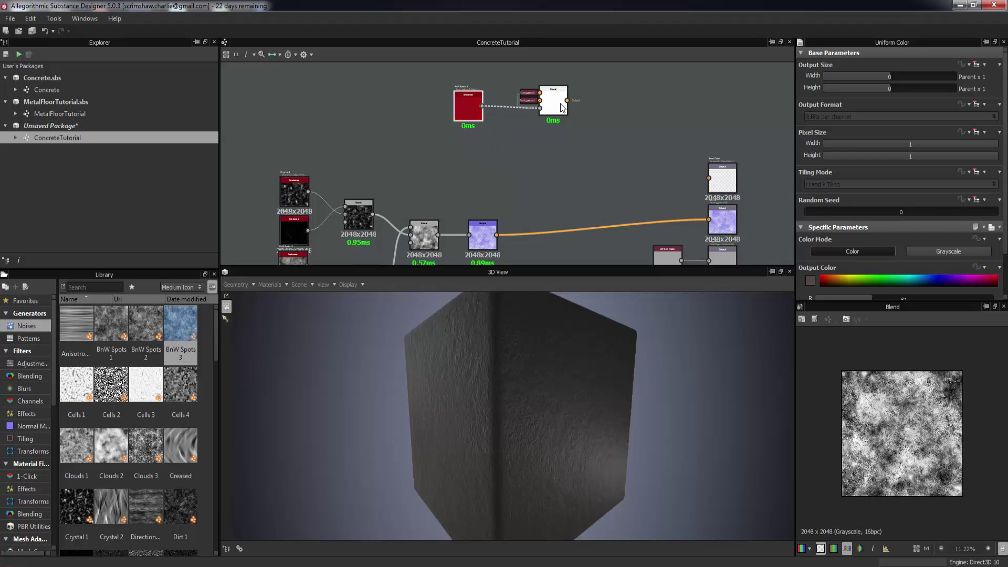
left_click(553, 101)
scroll(887, 420, "down", 1)
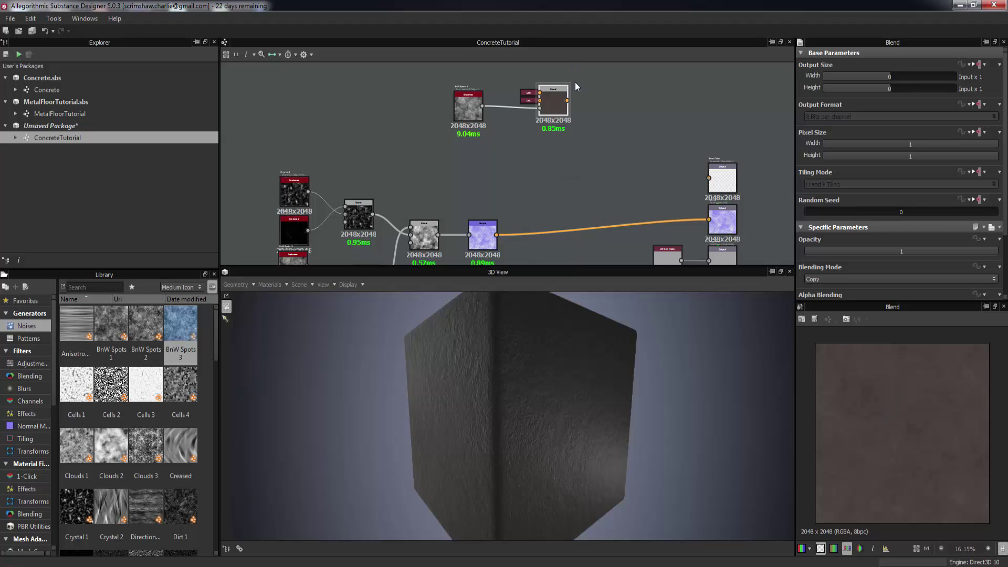
Step: Connect the masked Blend to the Base Color output and check the mottled cube
left_click_drag(567, 100, 709, 179)
left_click_drag(648, 424, 504, 404)
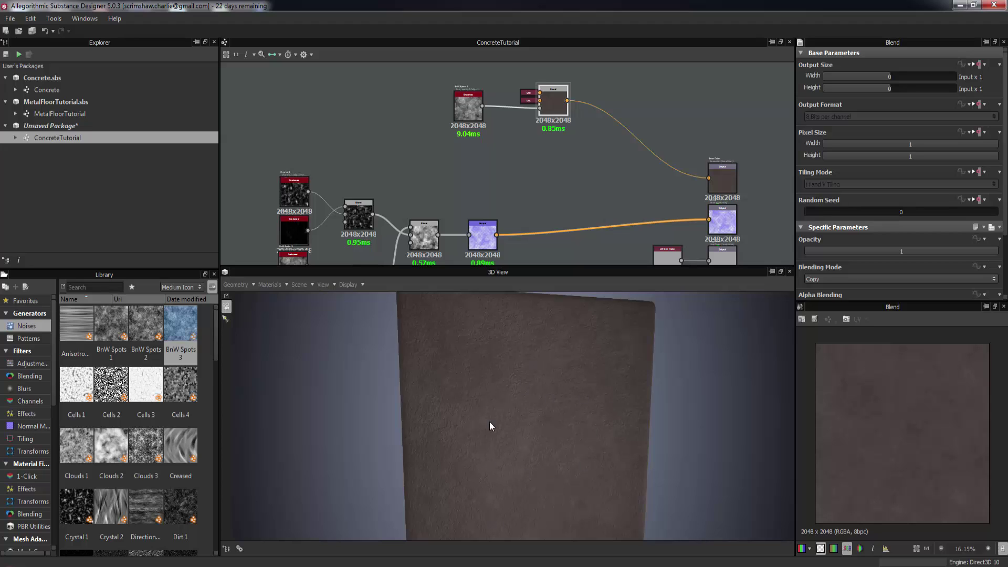
left_click_drag(631, 409, 616, 416)
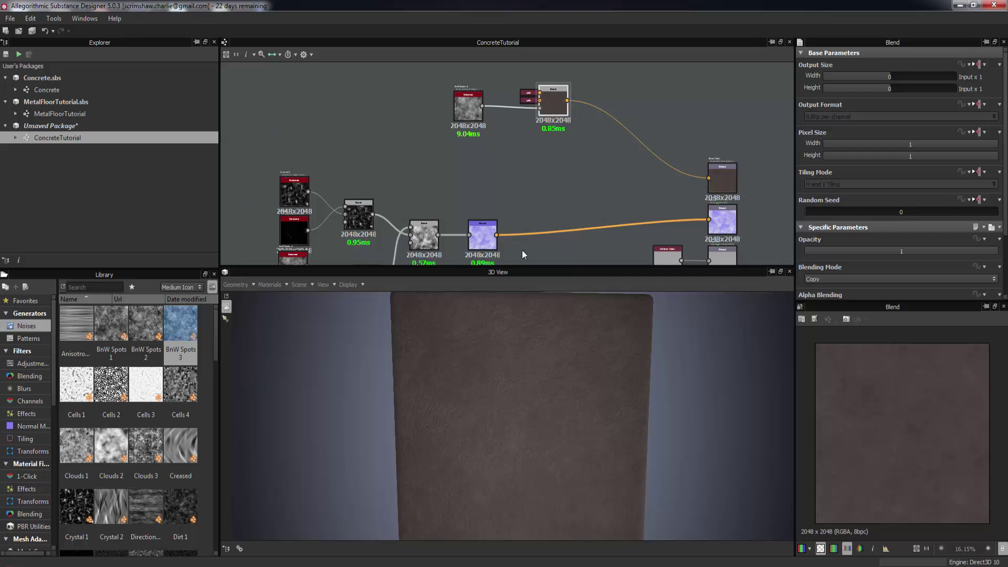
middle_click_drag(522, 200, 532, 160)
middle_click_drag(579, 202, 565, 191)
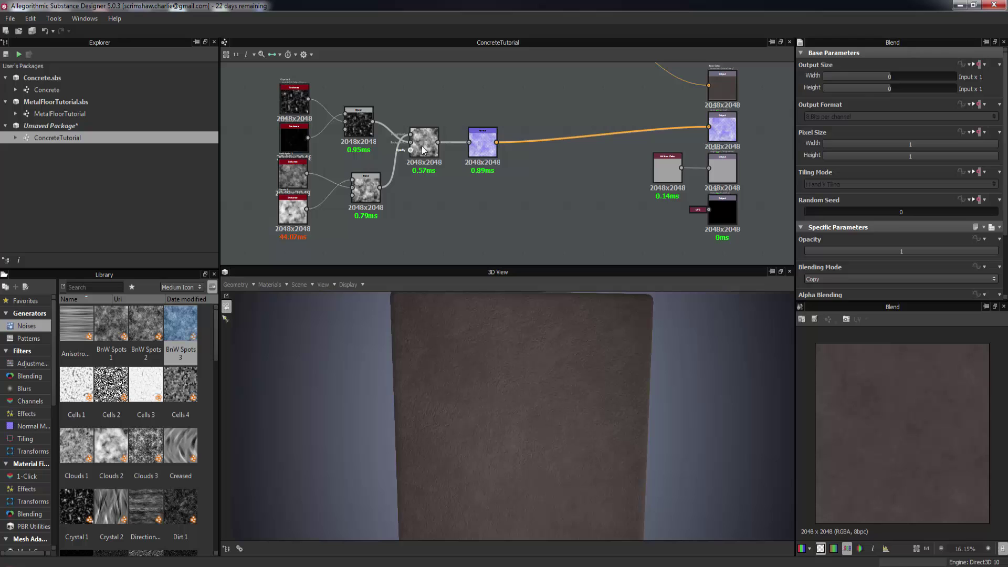
Step: Replace the Uniform Color node with a Levels node wired from the Blend into the third output
left_click(667, 174)
key("Delete")
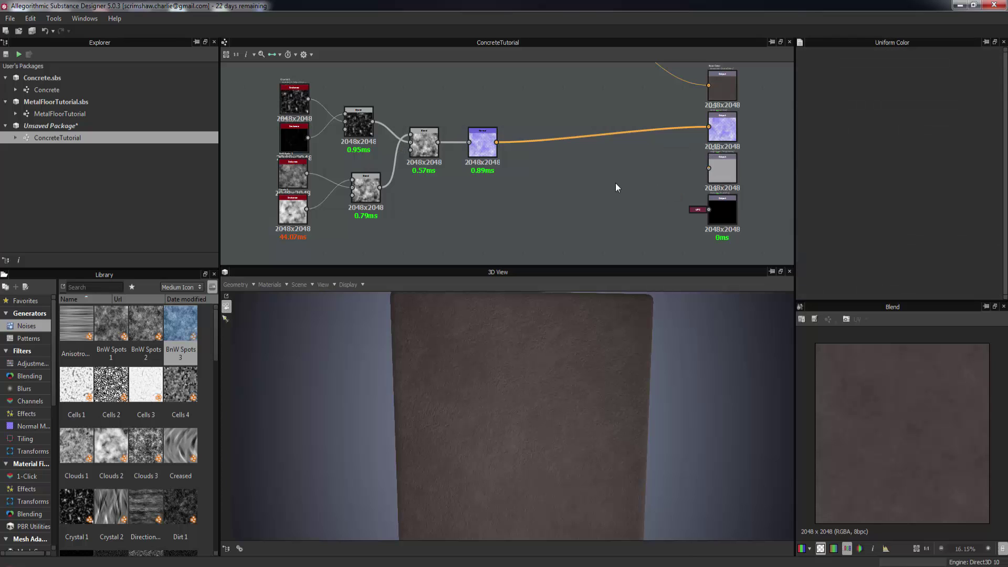
left_click(426, 150)
left_click_drag(545, 348, 600, 358)
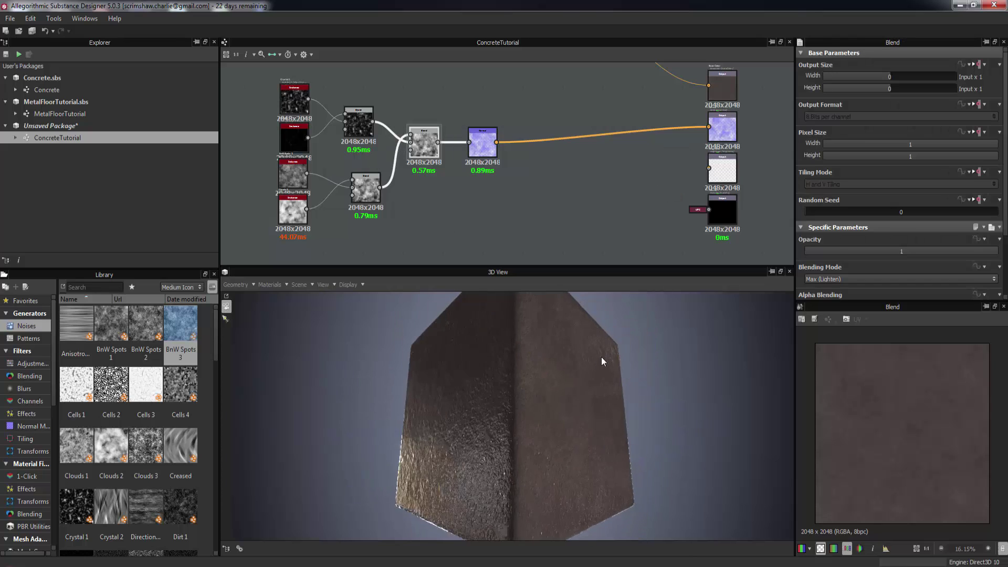
right_click(544, 212)
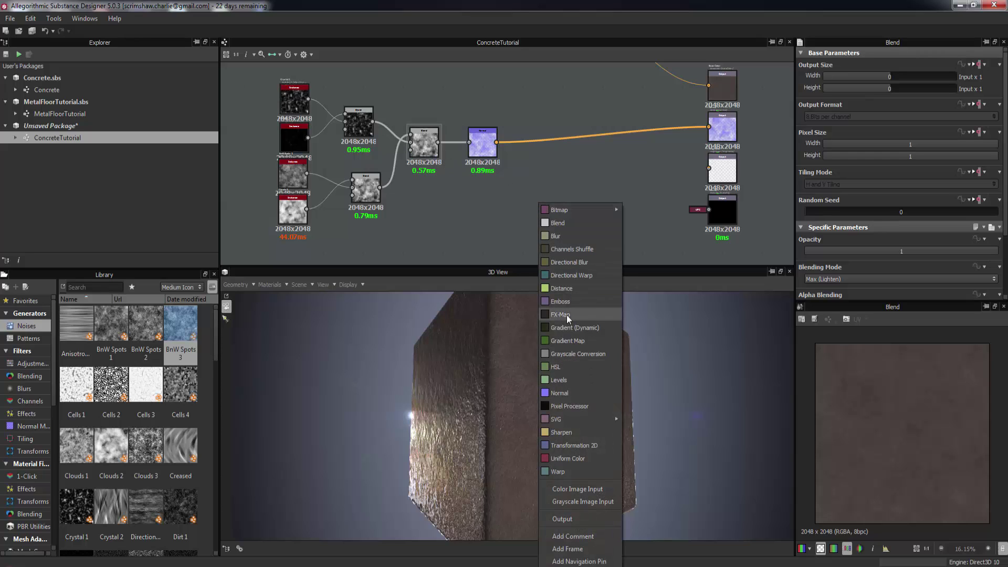
left_click(569, 380)
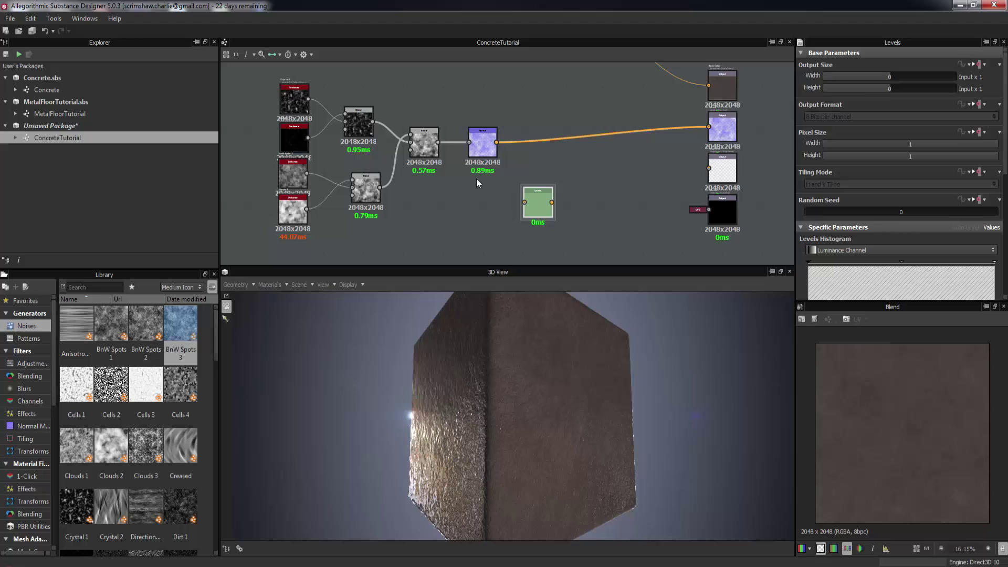
left_click_drag(440, 143, 500, 179)
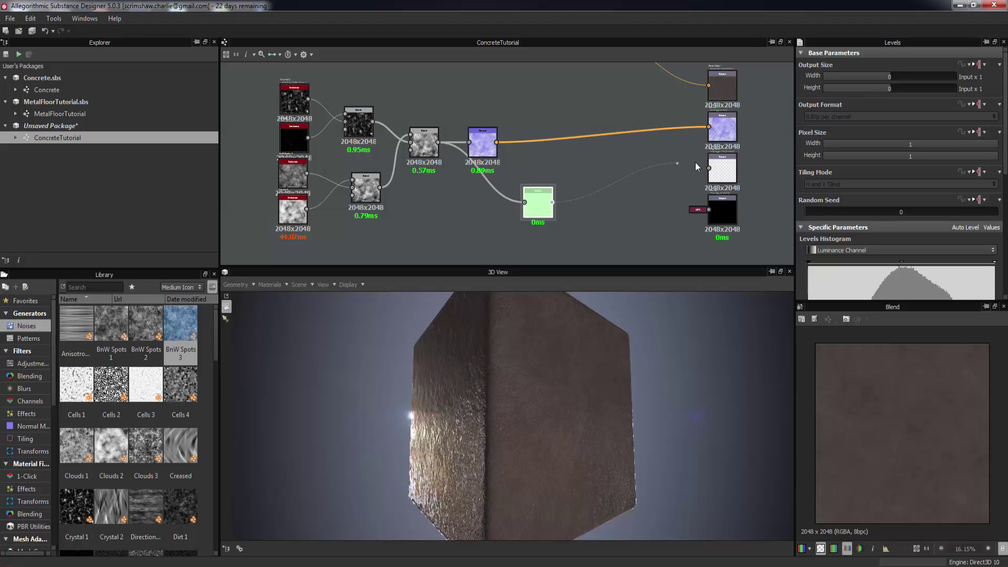
left_click_drag(696, 163, 709, 168)
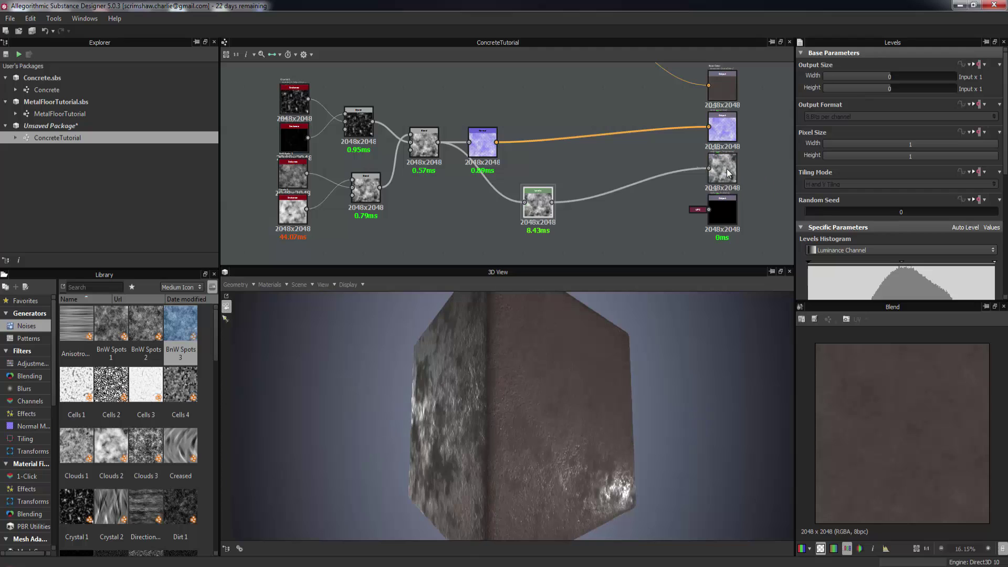
left_click_drag(709, 295, 679, 334)
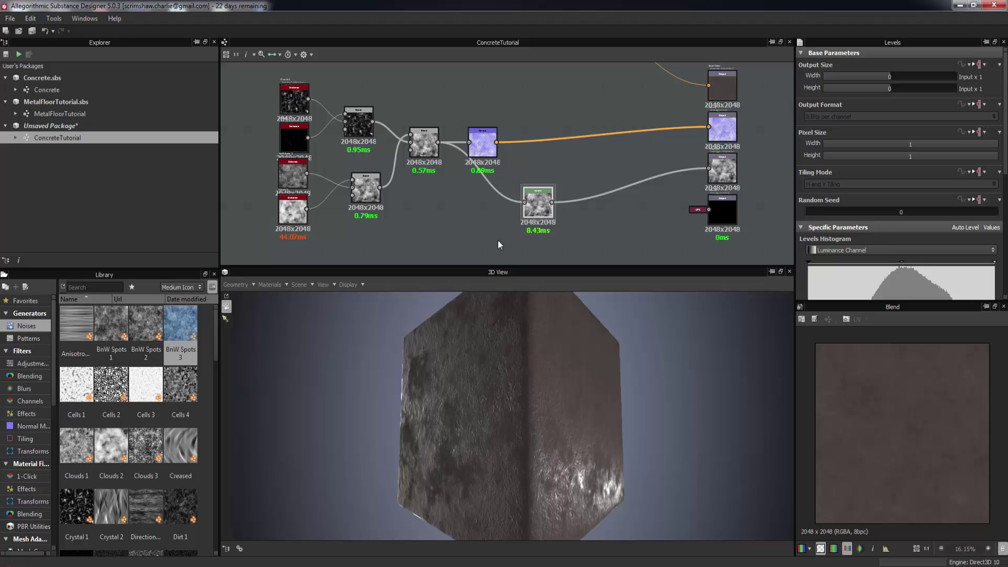
Step: Shift the Levels midtones, then reposition the Levels and Normal nodes
scroll(845, 253, "down", 2)
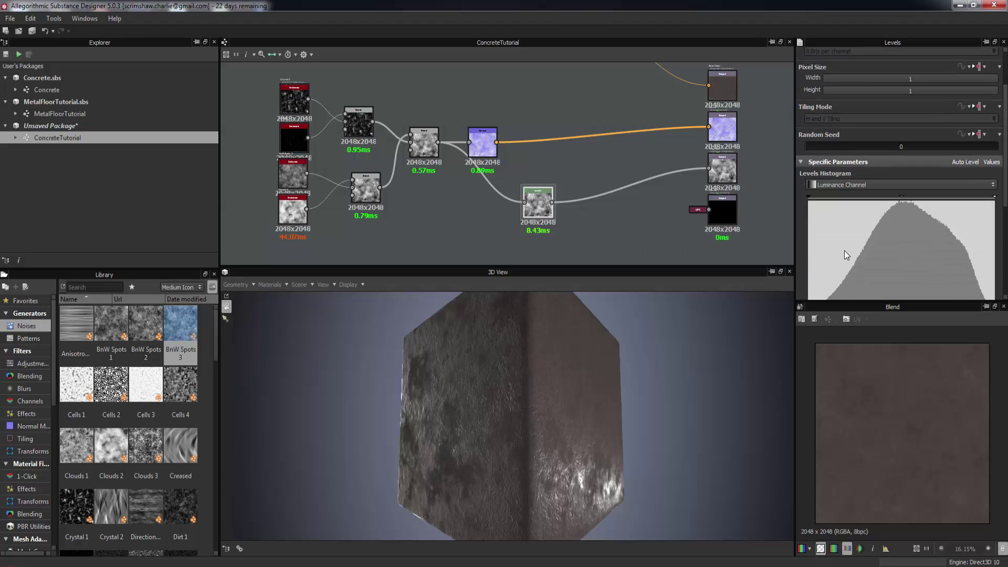
scroll(897, 255, "down", 1)
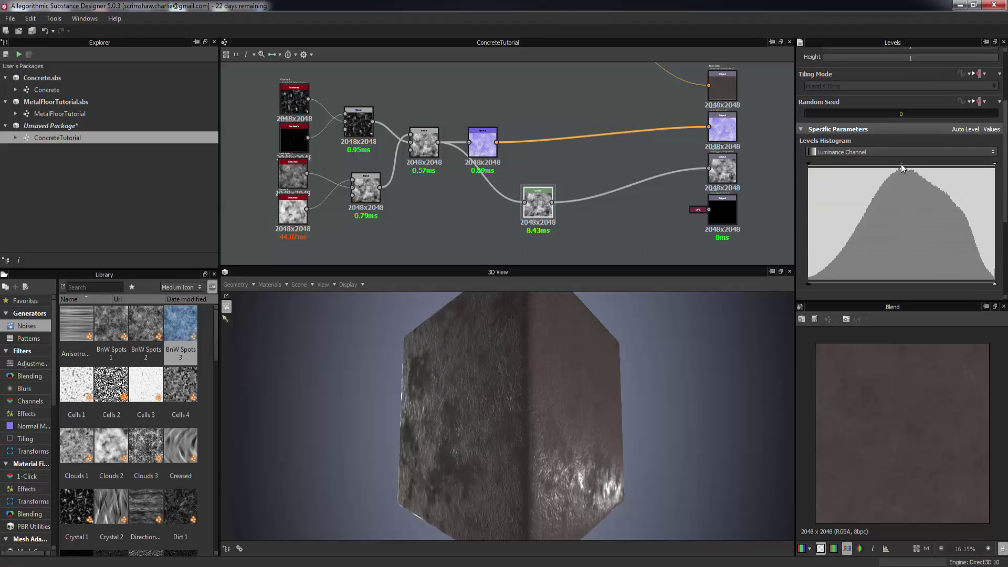
left_click_drag(903, 165, 870, 173)
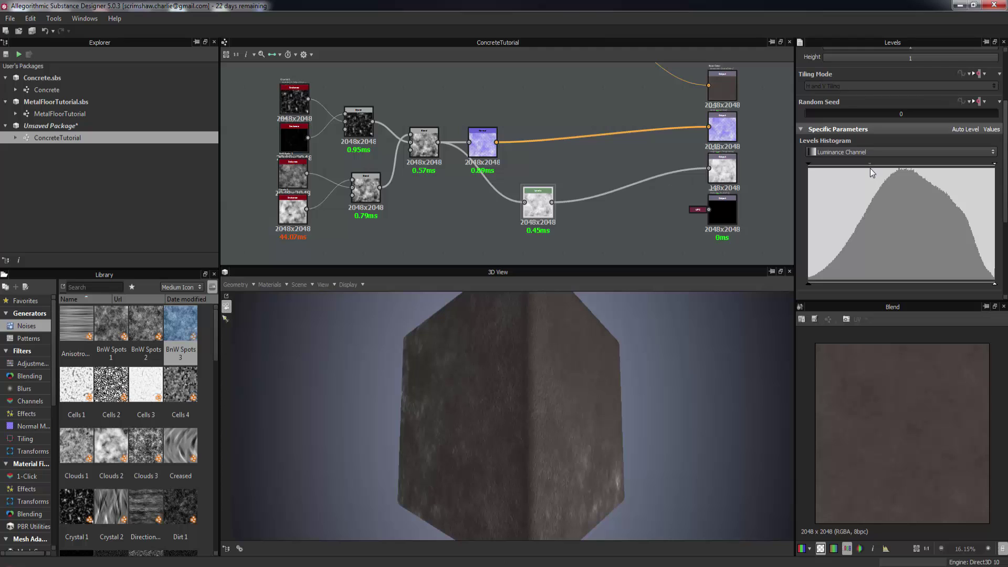
left_click_drag(624, 431, 594, 365)
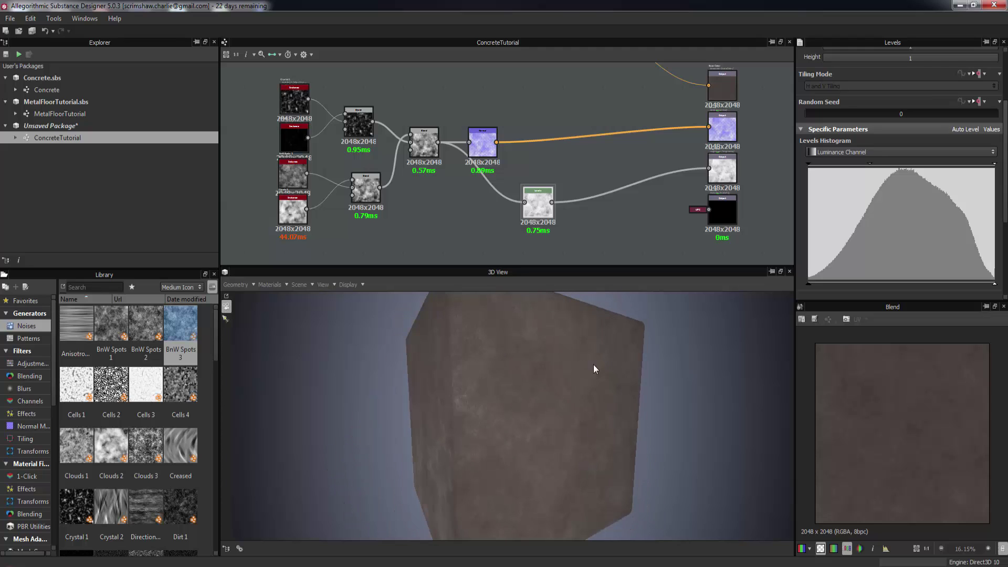
left_click_drag(539, 215, 577, 223)
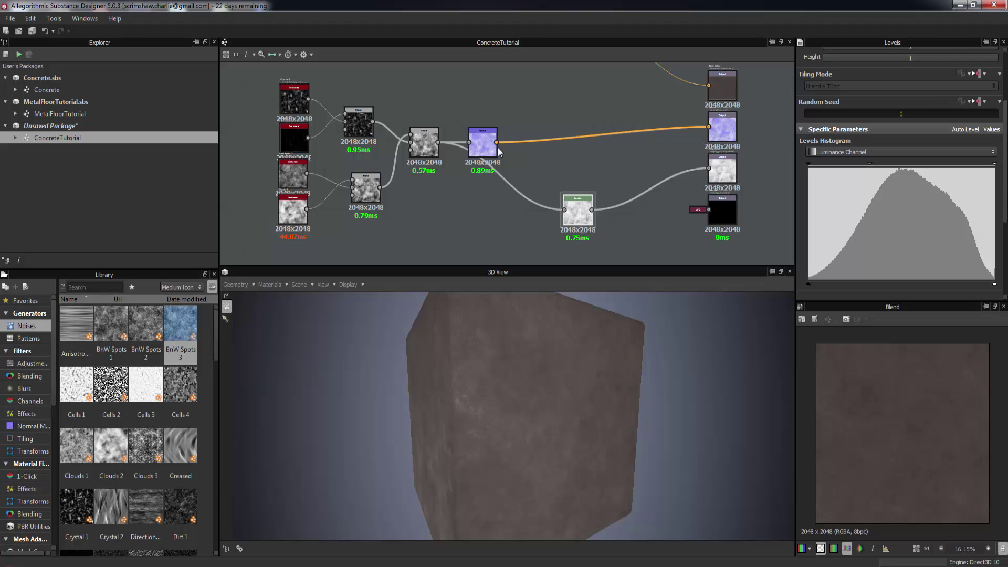
left_click_drag(488, 143, 653, 127)
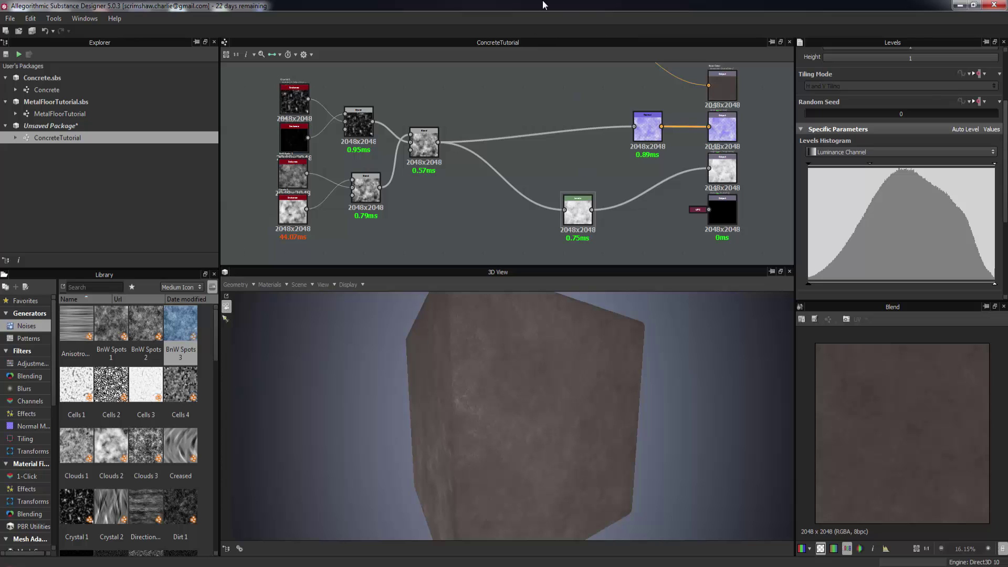
Step: Drop grunge map 007 from the Library Noises into the graph and attach a Levels node to it
middle_click_drag(604, 161, 589, 210)
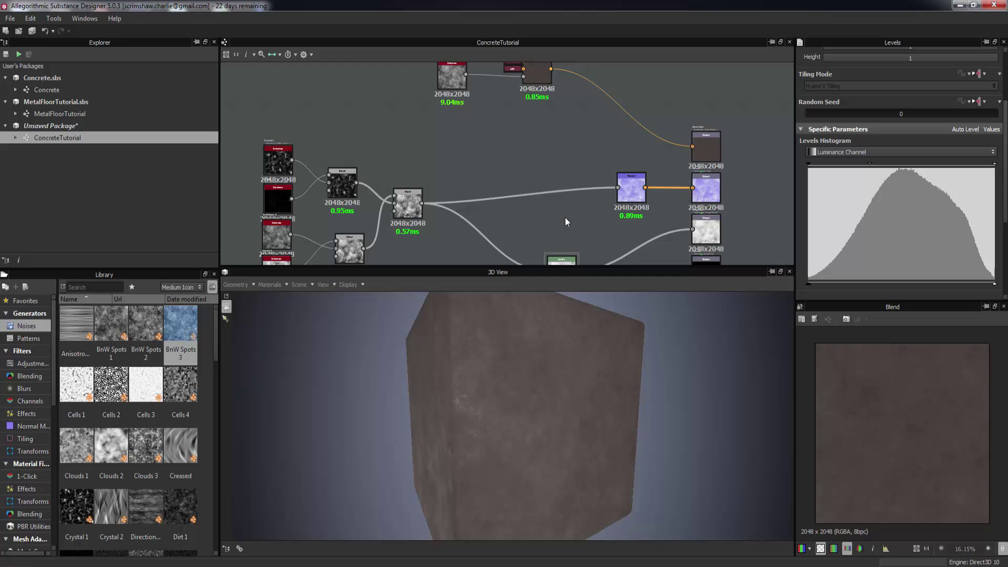
middle_click_drag(448, 225, 490, 245)
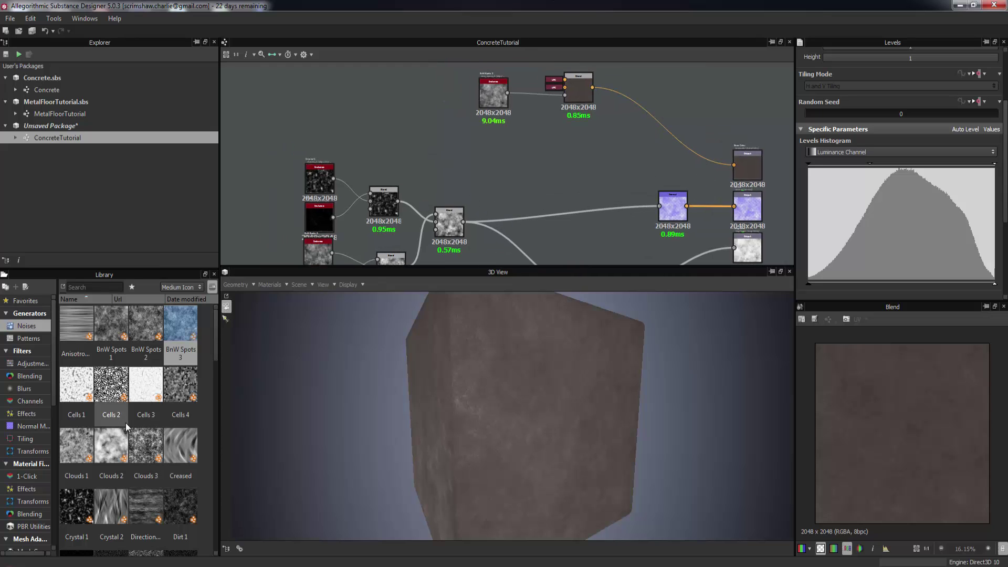
scroll(126, 423, "down", 3)
scroll(135, 430, "down", 3)
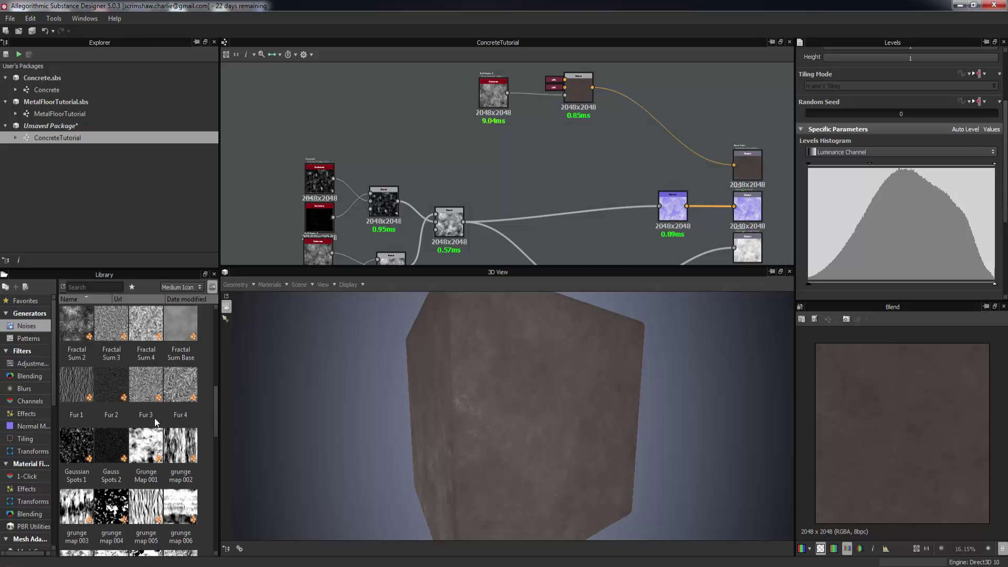
scroll(156, 417, "down", 3)
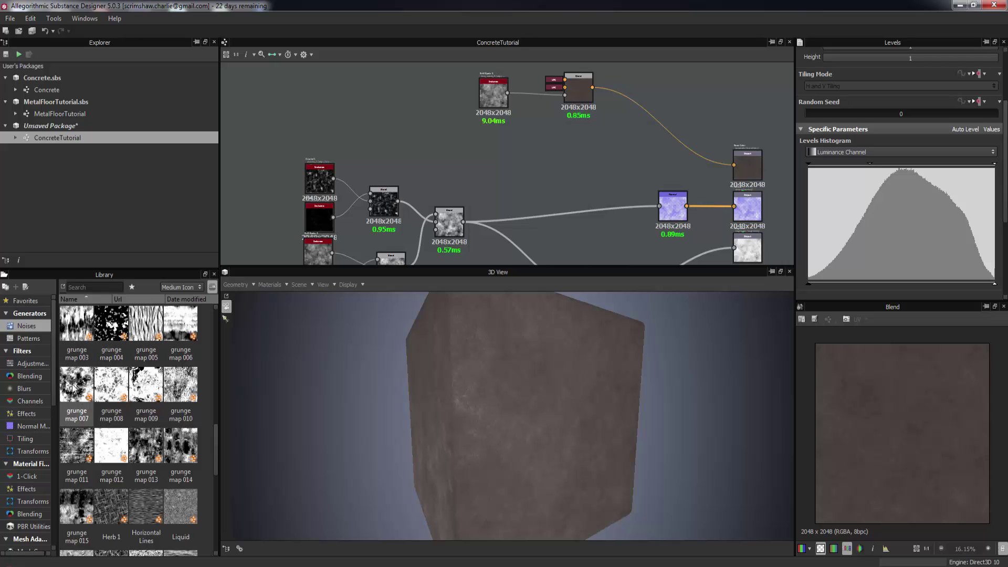
left_click_drag(72, 388, 422, 141)
left_click(421, 145)
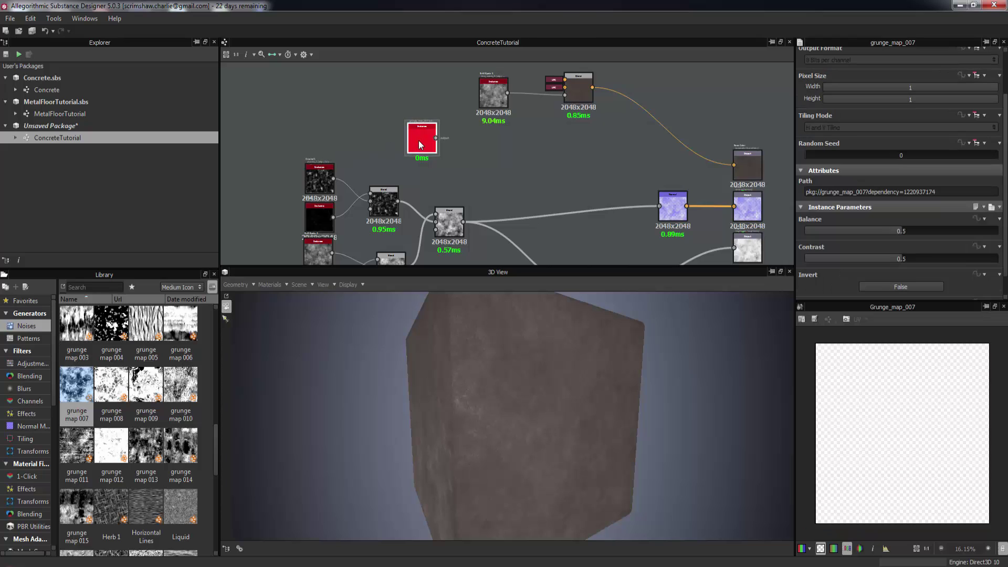
right_click(417, 146)
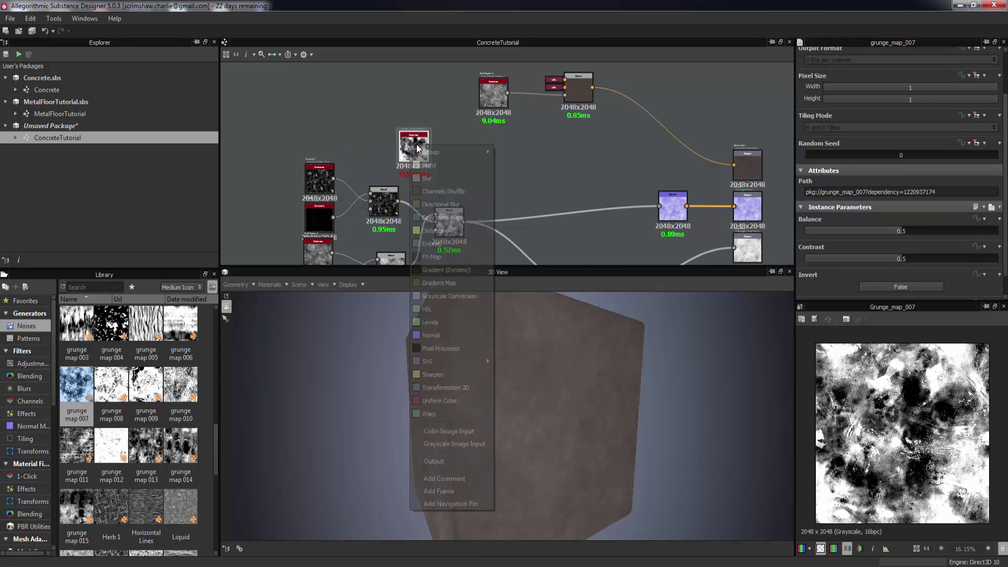
left_click(431, 322)
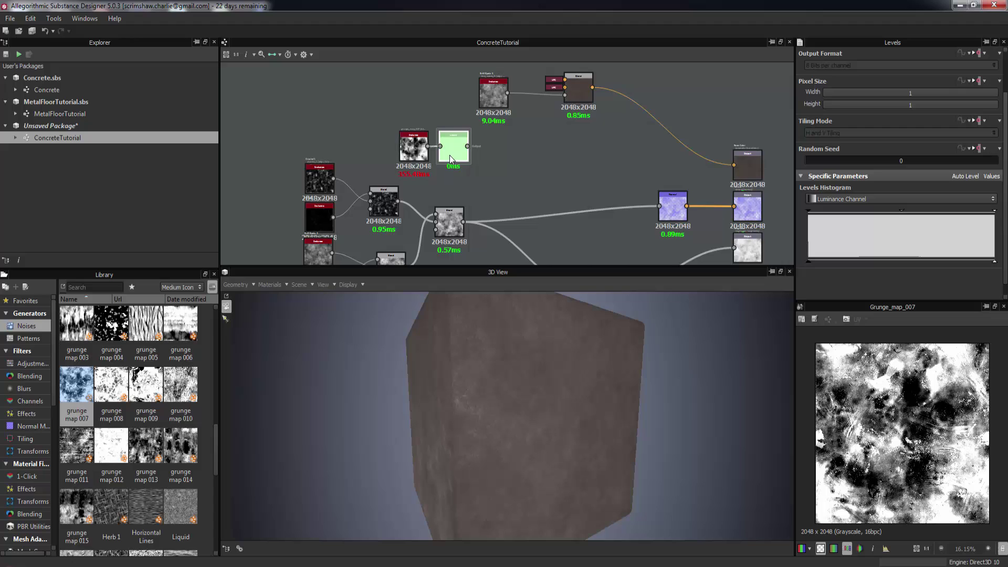
Step: Nudge the new Levels node and move the BnW Spots 3 and Blend group up-left
left_click_drag(450, 156, 454, 158)
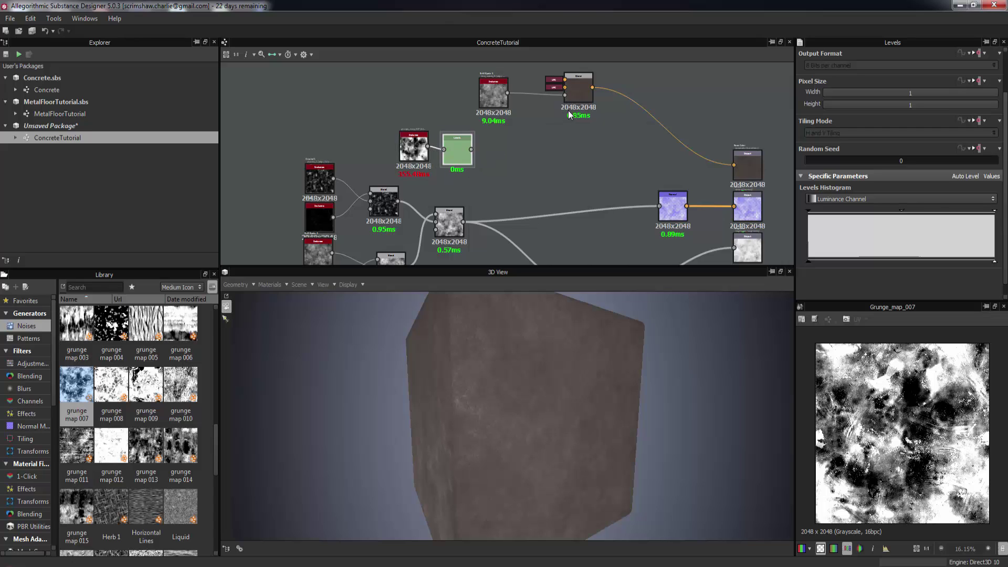
middle_click_drag(316, 259, 319, 199)
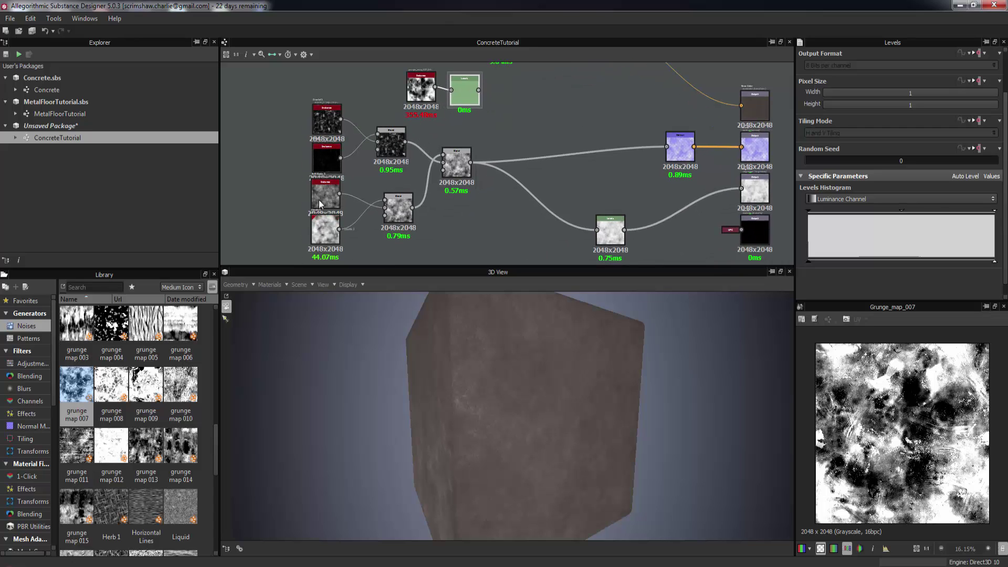
middle_click_drag(528, 64, 493, 135)
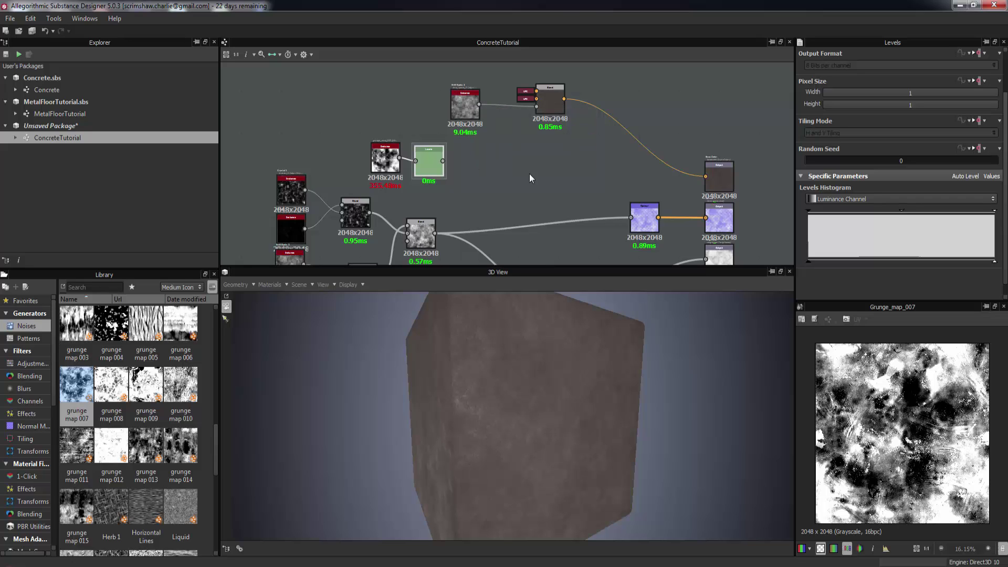
left_click_drag(544, 137, 473, 96)
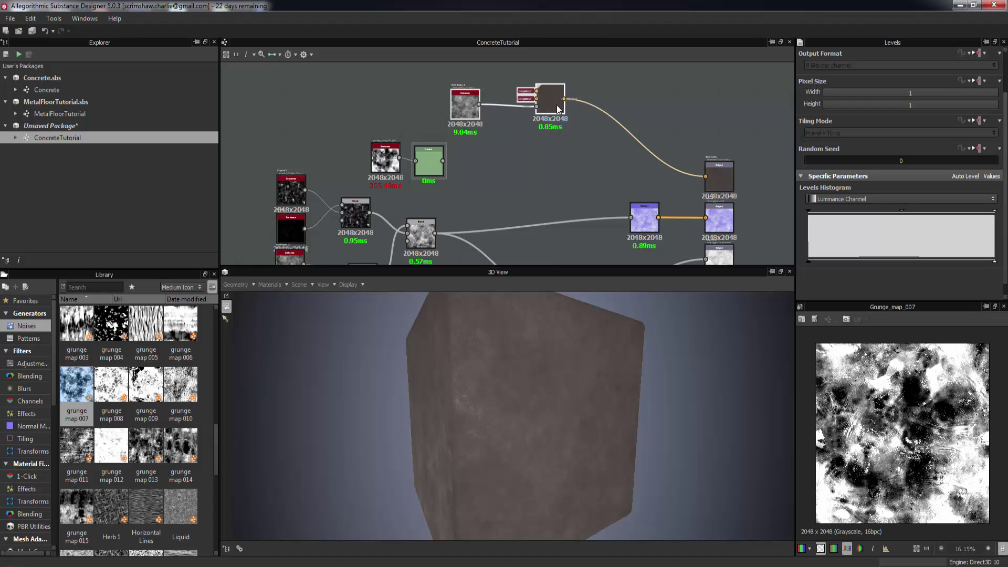
left_click_drag(552, 105, 546, 94)
left_click(540, 131)
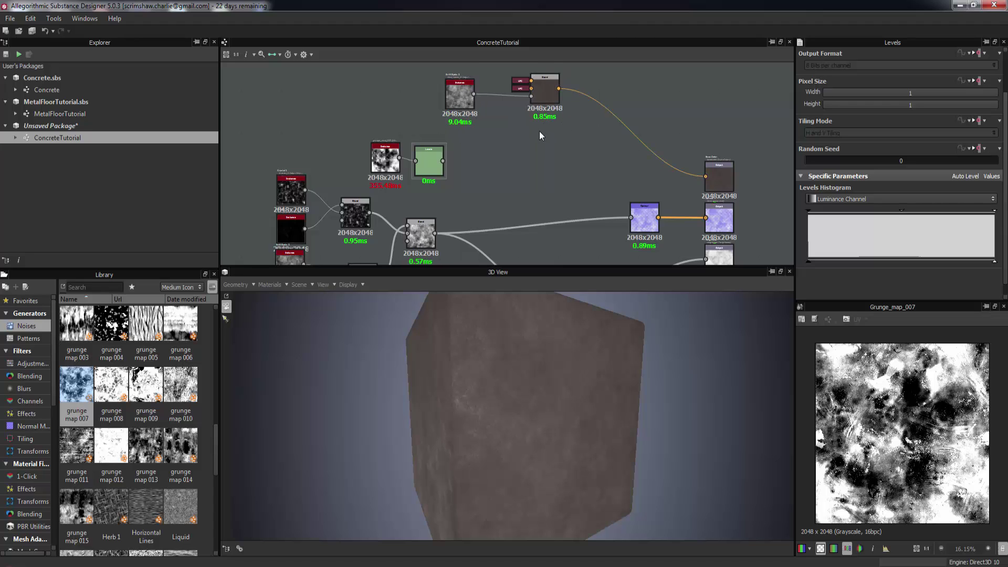
double_click(549, 92)
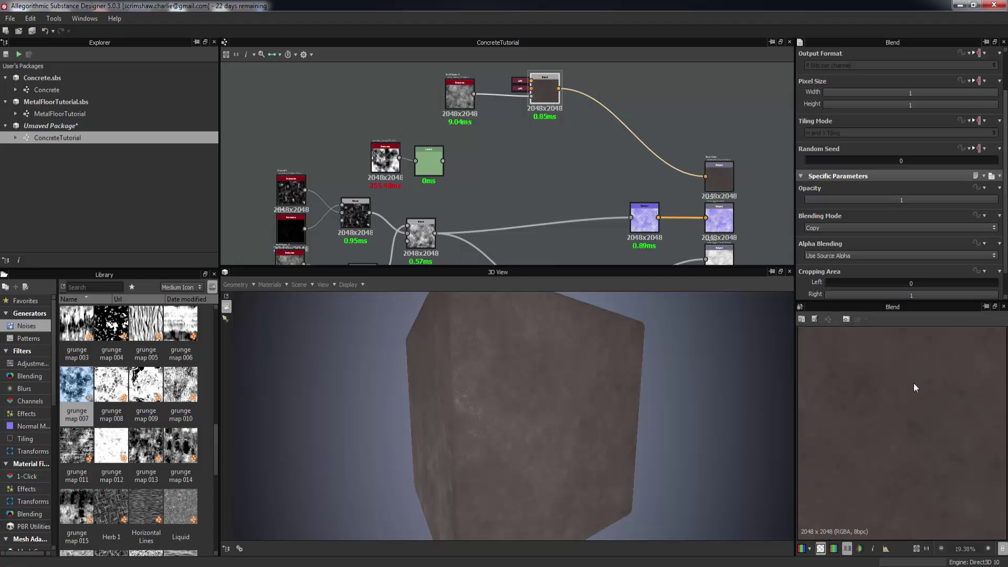
Step: Reposition the grunge Levels node and dismiss the node menu without adding anything
scroll(914, 383, "down", 2)
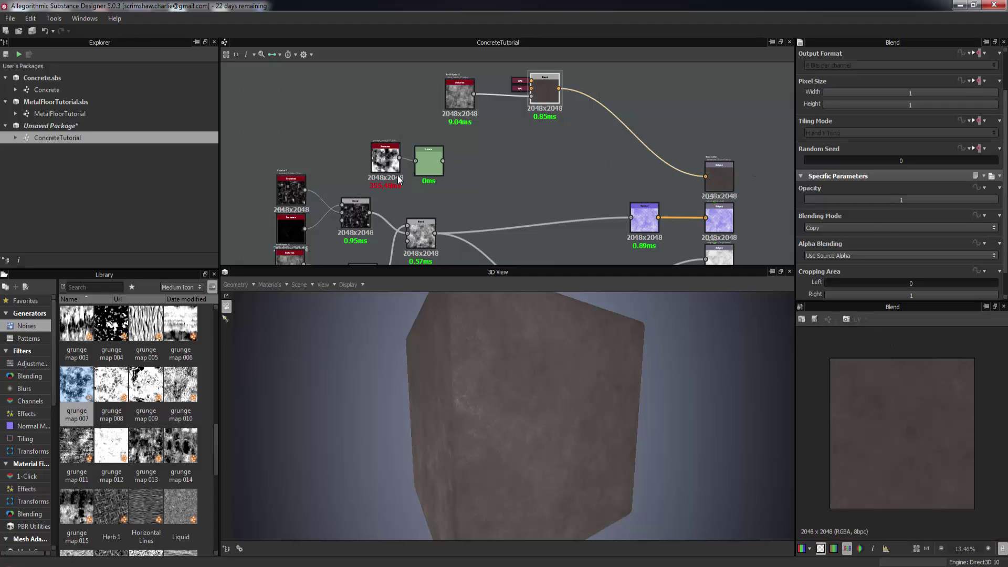
left_click(434, 167)
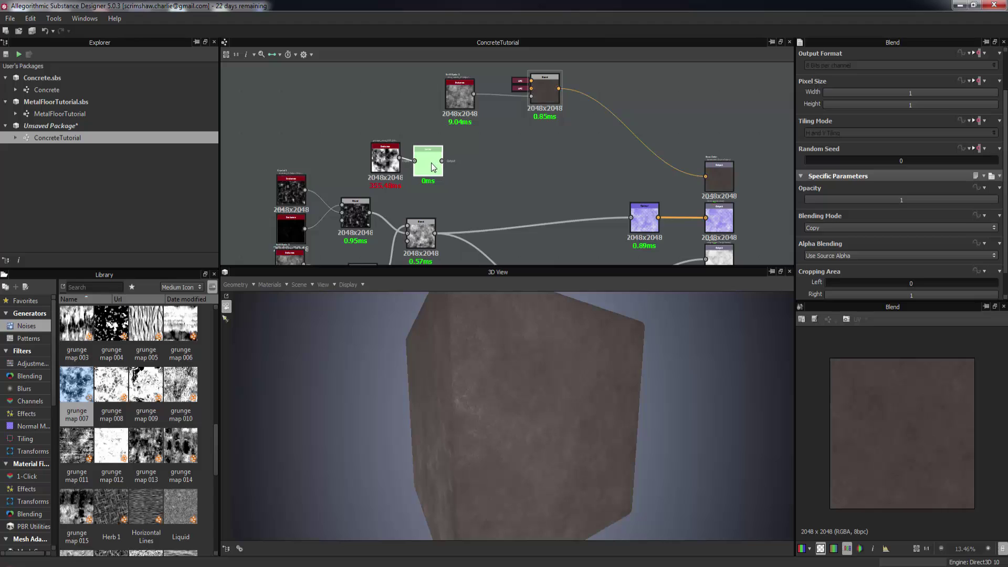
left_click_drag(434, 168, 441, 164)
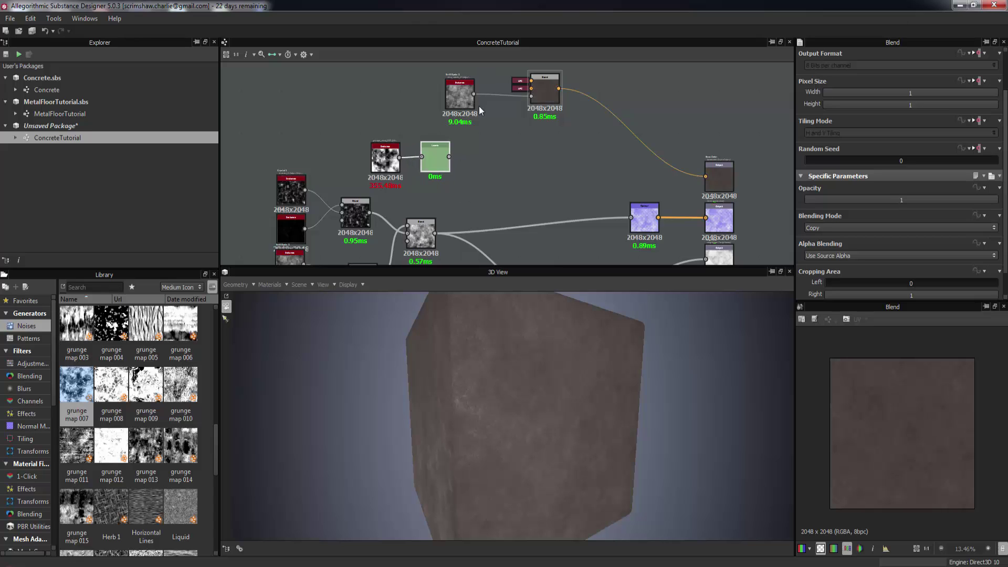
right_click(507, 163)
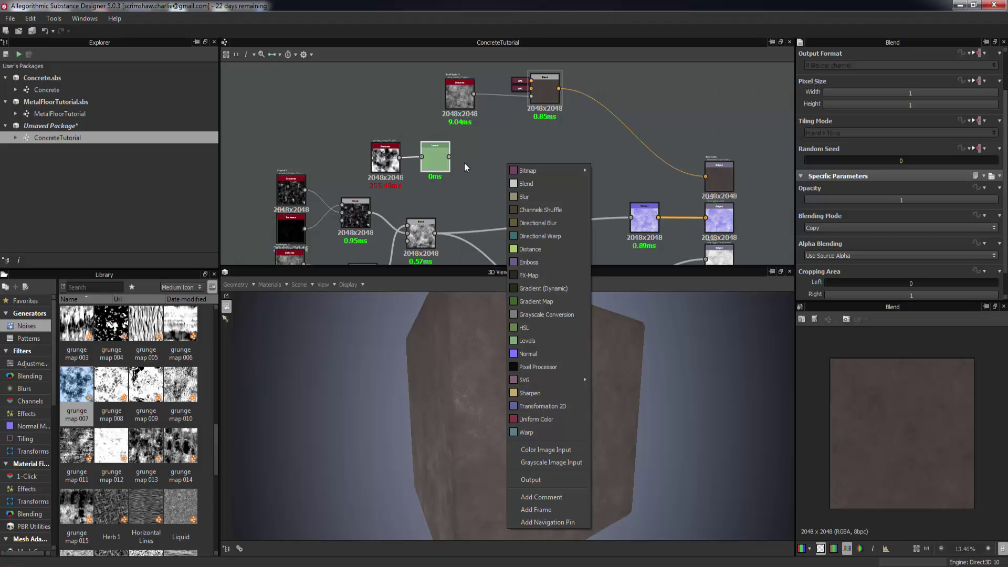
key("Escape")
Step: Add a second Blend after the top Blend, using the grunge Levels output as its opacity
left_click_drag(546, 98, 515, 98)
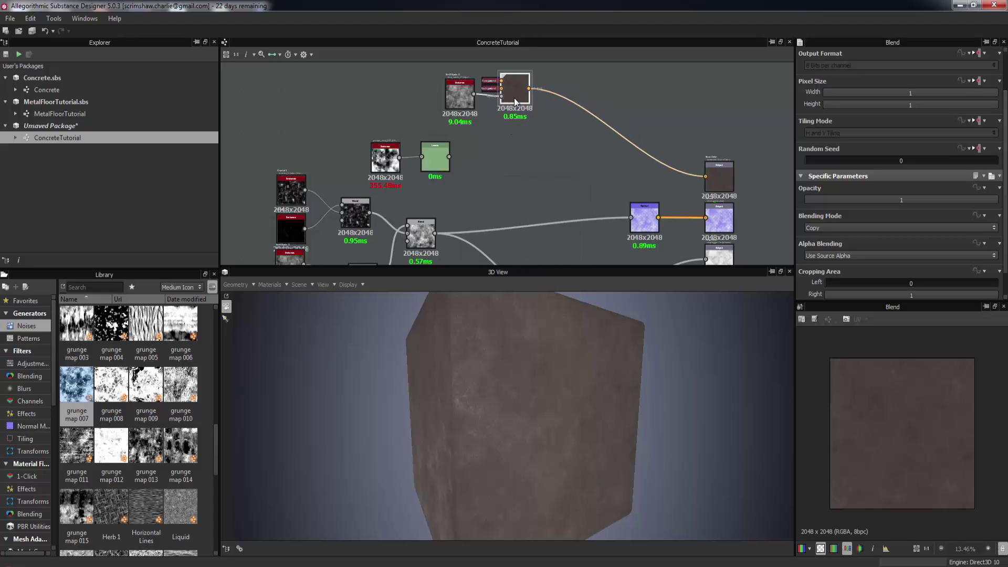
right_click(514, 98)
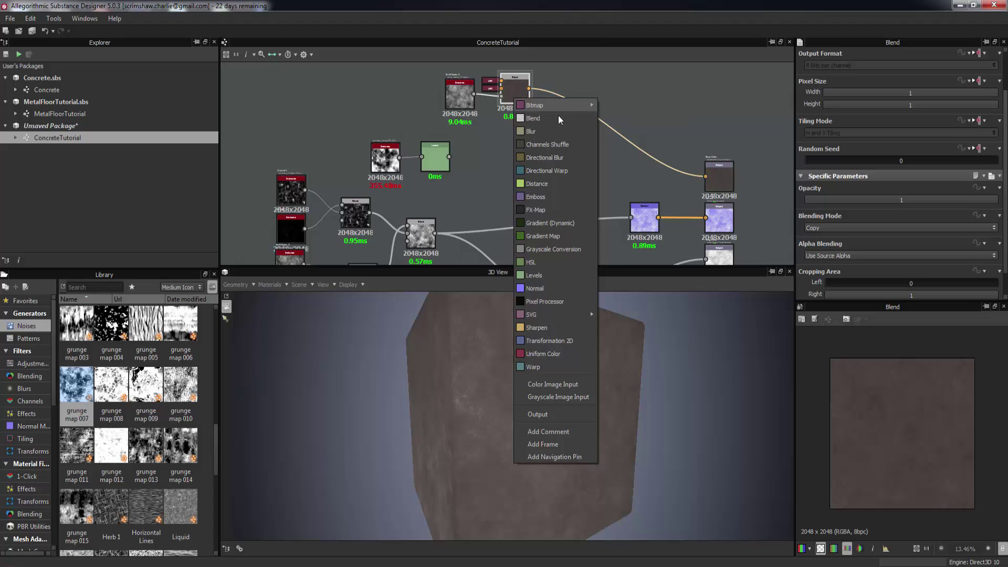
left_click(559, 120)
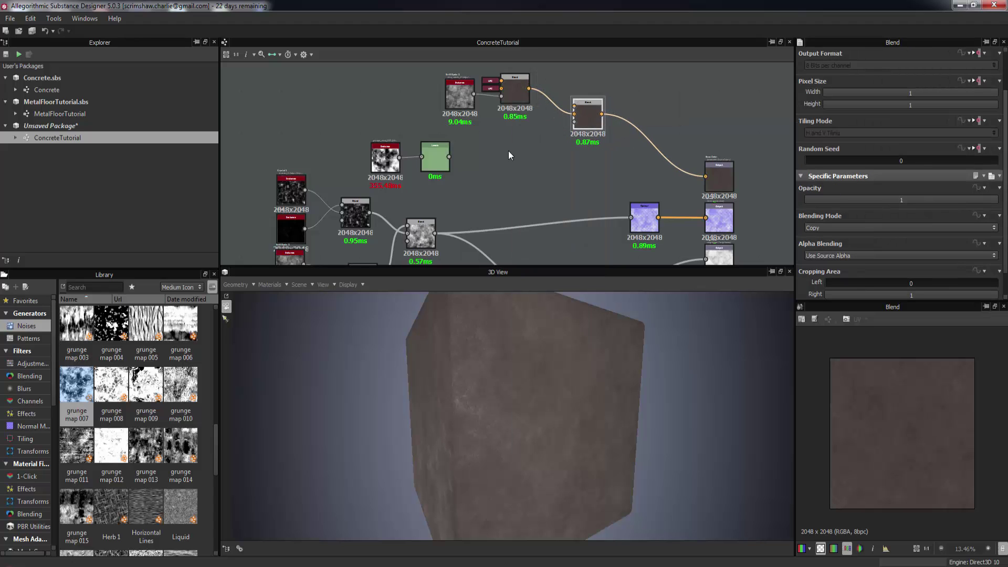
left_click_drag(451, 156, 474, 138)
left_click_drag(571, 124, 575, 125)
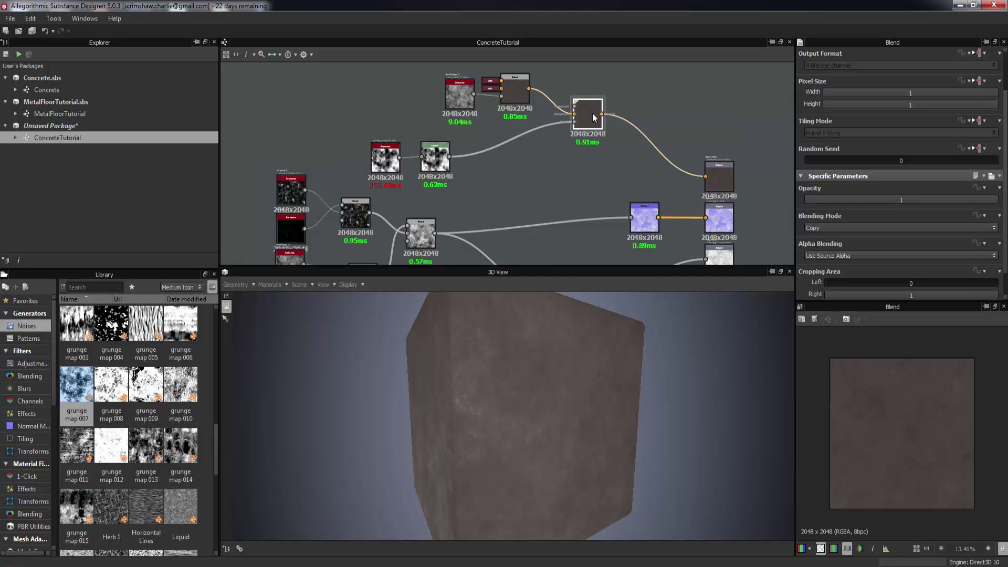
Step: Add a black Uniform Color into the new Blend and place it above
right_click(595, 112)
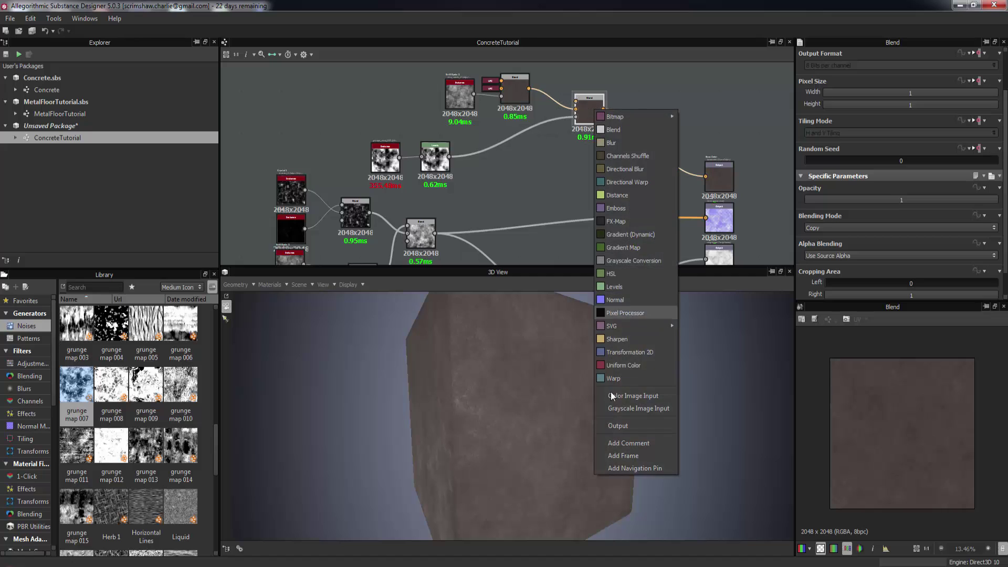
left_click(641, 363)
mouse_move(584, 109)
left_mouse_down()
mouse_move(549, 84)
mouse_move(577, 109)
left_mouse_up()
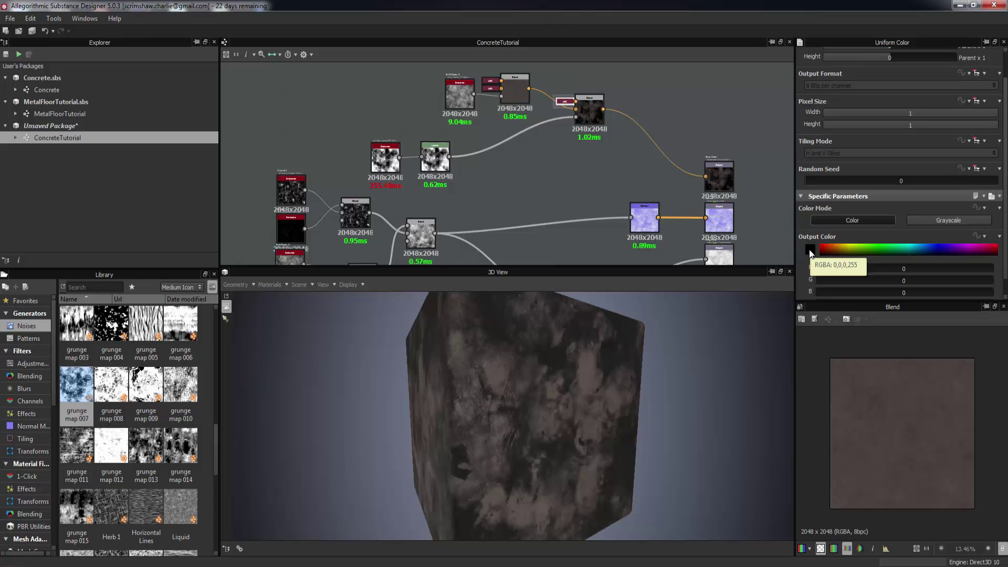
Step: Sample the cube's concrete colour and tune the stain colour to RGB 72, 63, 56
left_click(811, 251)
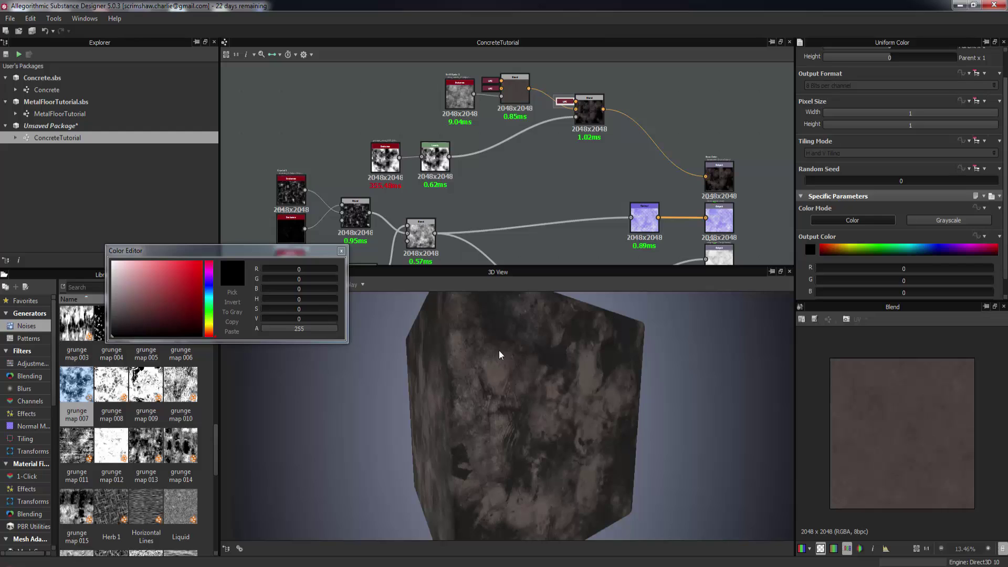
left_click(235, 295)
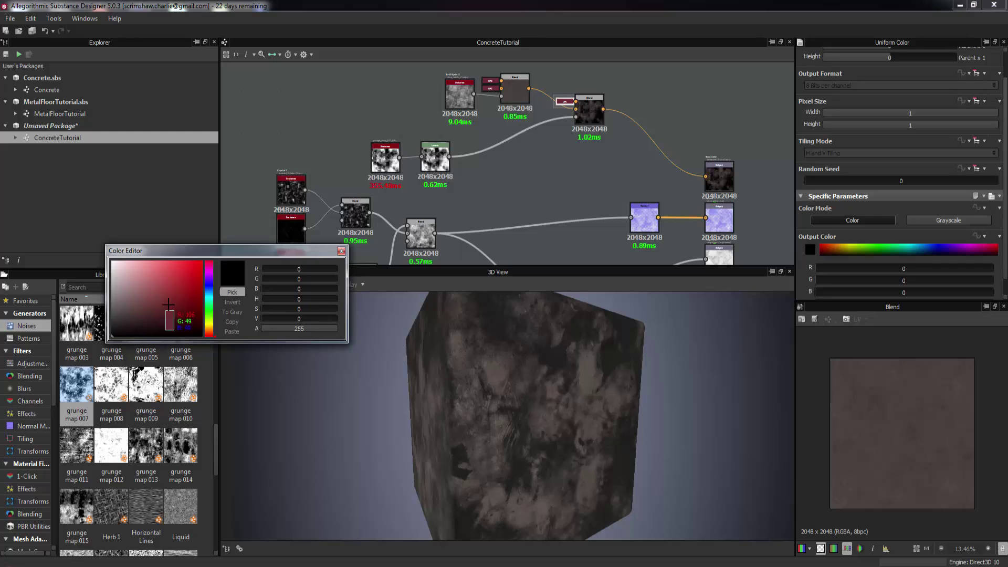
left_click(513, 387)
left_click(136, 318)
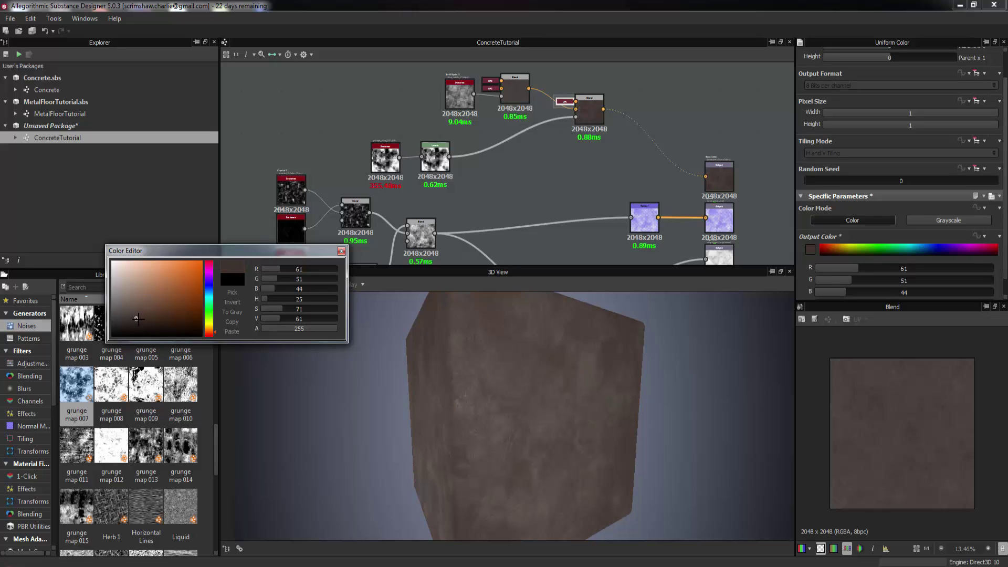
left_click(136, 316)
left_click_drag(136, 316, 130, 315)
left_click_drag(642, 482, 622, 444)
left_click(591, 115)
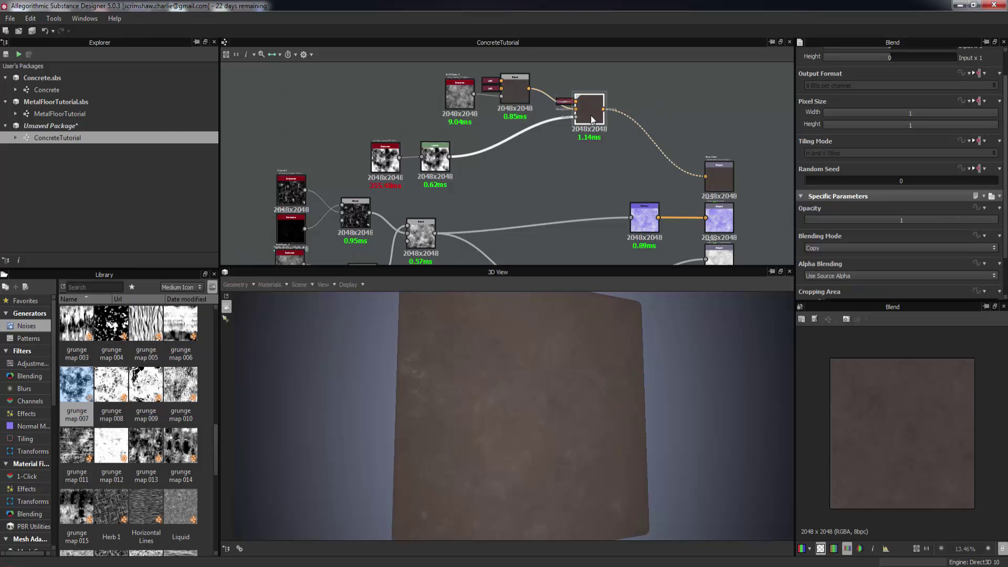
Step: Add another Blend after the brown-tinted Blend and move it down-right
right_click(591, 115)
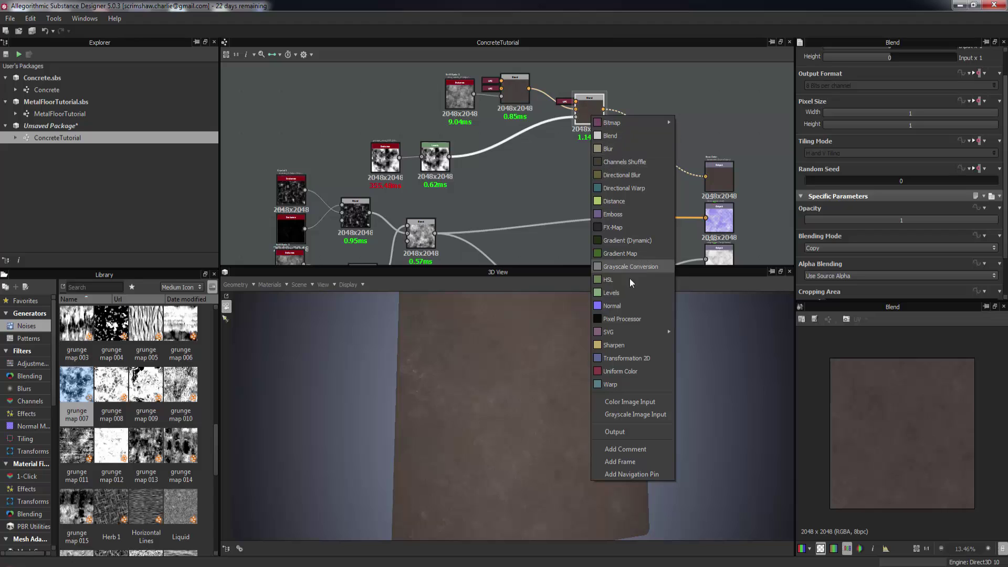
left_click(622, 135)
left_click_drag(629, 113, 654, 141)
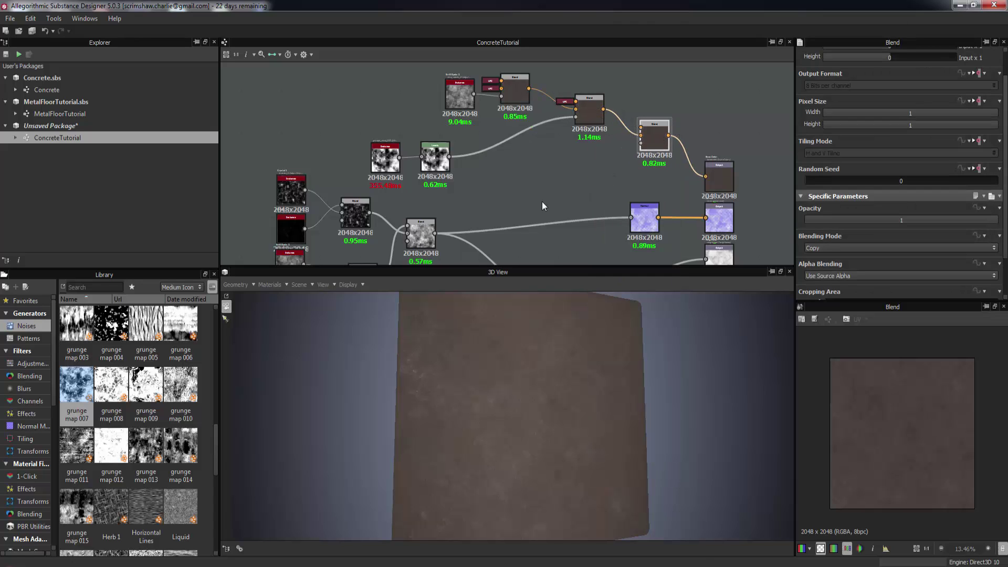
Step: Search the Library for 'invert' and drag Invert Grayscale into the graph
right_click(553, 168)
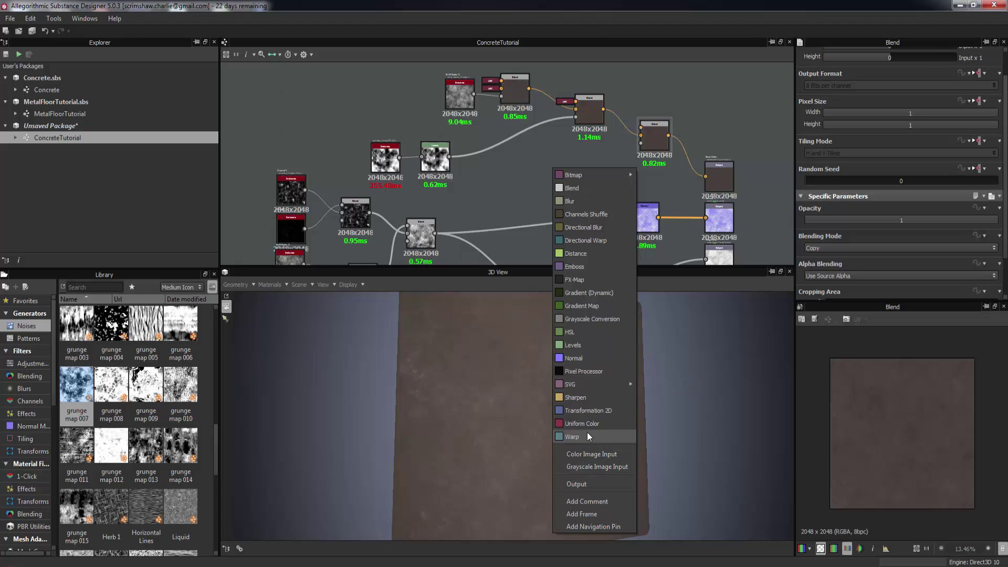
left_click(531, 198)
type("invert")
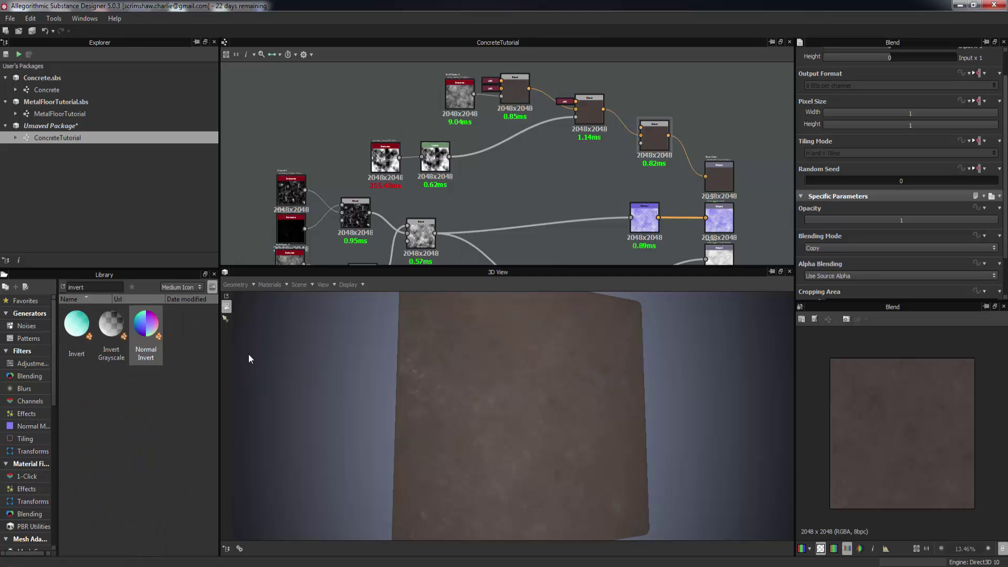
left_click_drag(124, 335, 550, 163)
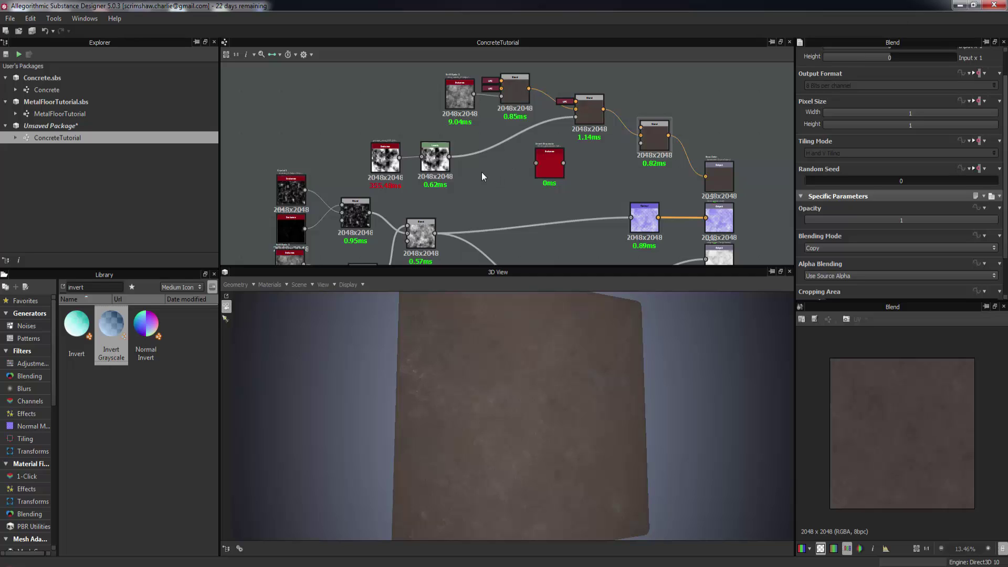
Step: Feed the grunge Levels through Invert Grayscale into the newest Blend's opacity
left_click(655, 140)
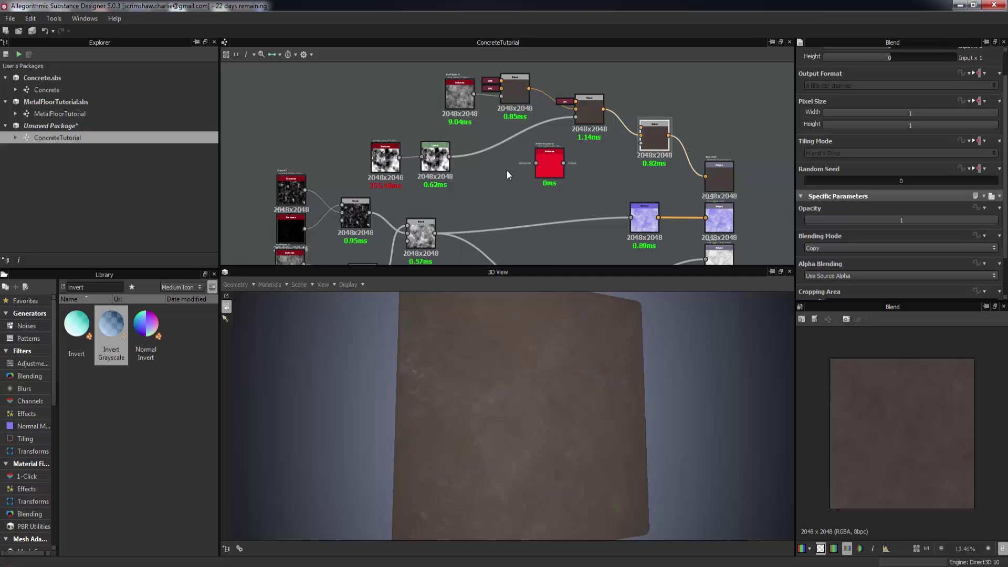
left_click_drag(450, 156, 536, 162)
left_click_drag(640, 147, 640, 145)
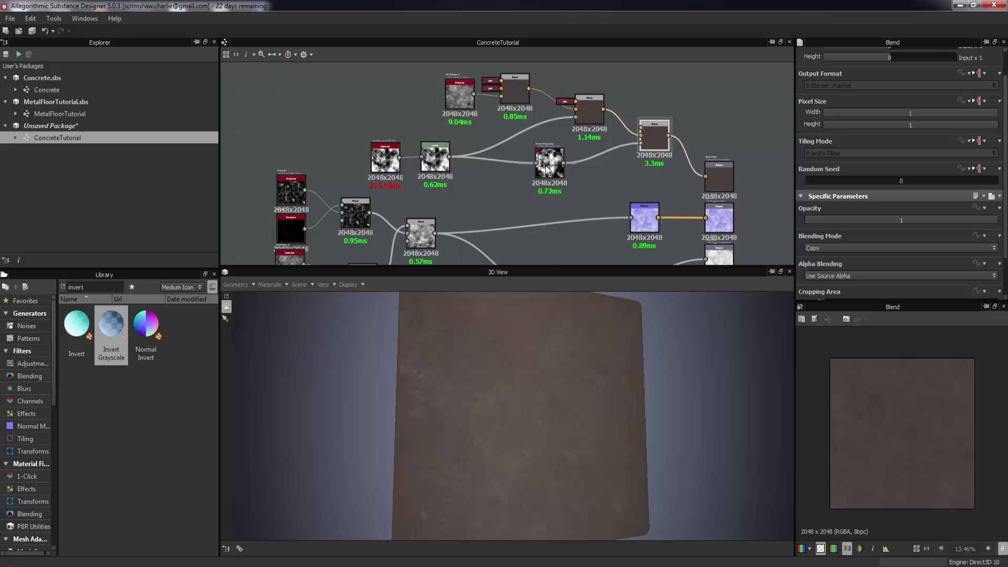
Step: Add a black Uniform Color to the newest Blend and move it left
right_click(655, 133)
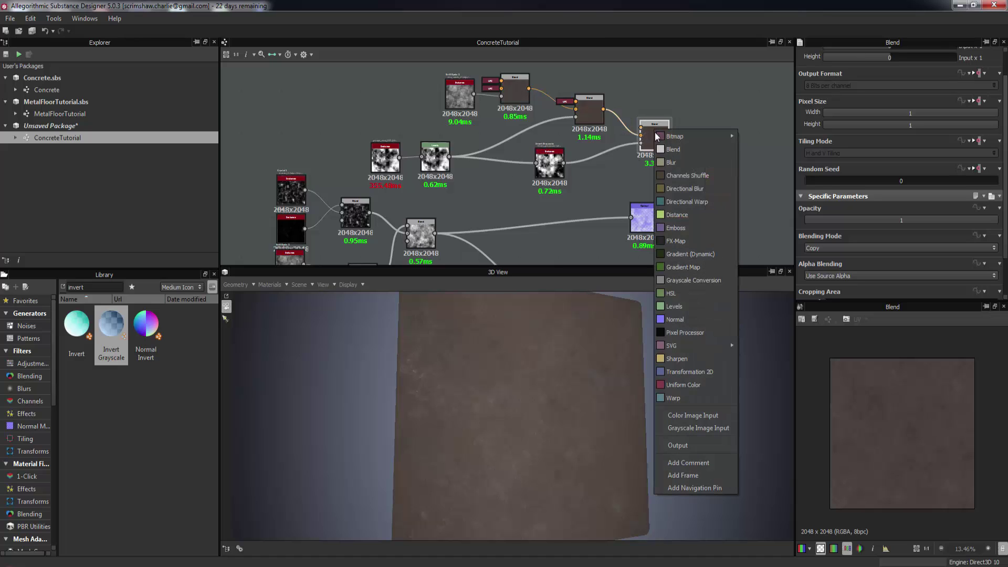
left_click(689, 386)
left_click_drag(650, 151, 604, 158)
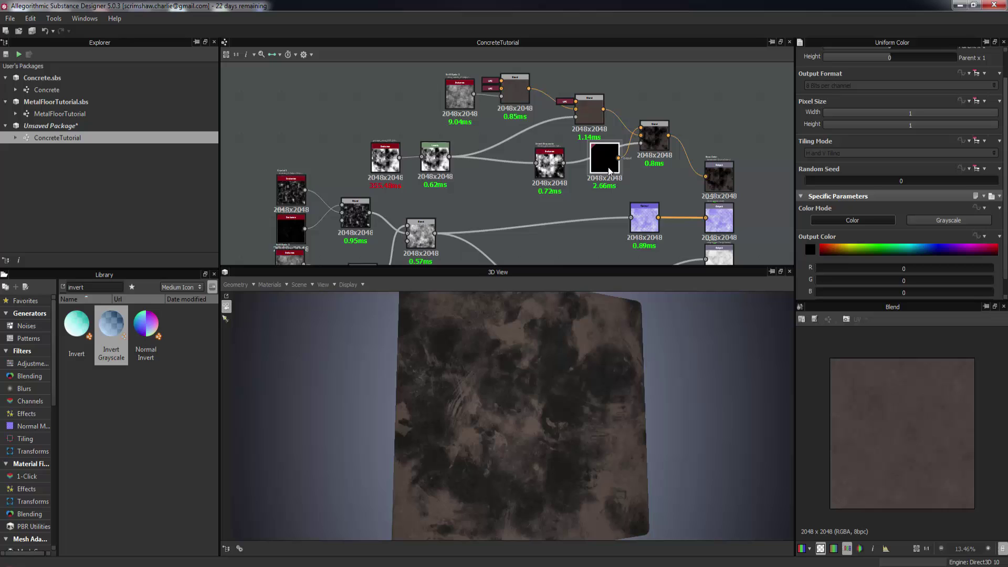
left_click(556, 161)
Step: Delete the Invert Grayscale node so Levels drives the Blend directly
right_click(553, 168)
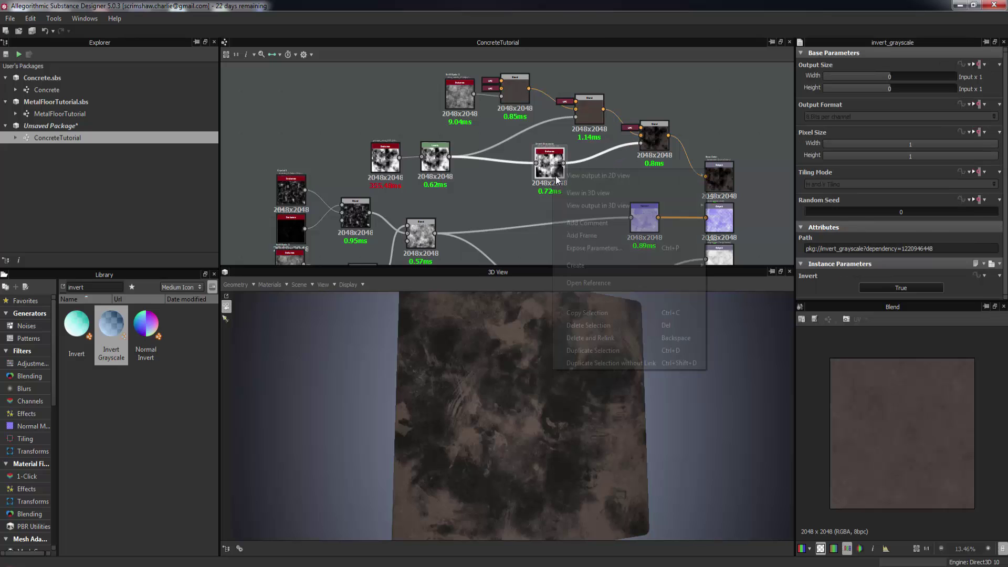
left_click(589, 341)
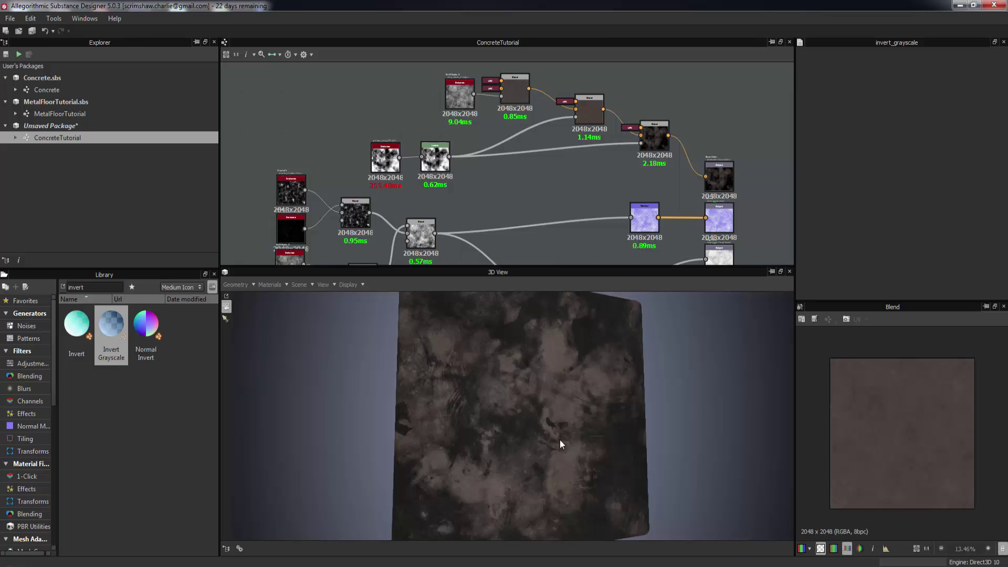
left_click_drag(560, 440, 536, 445)
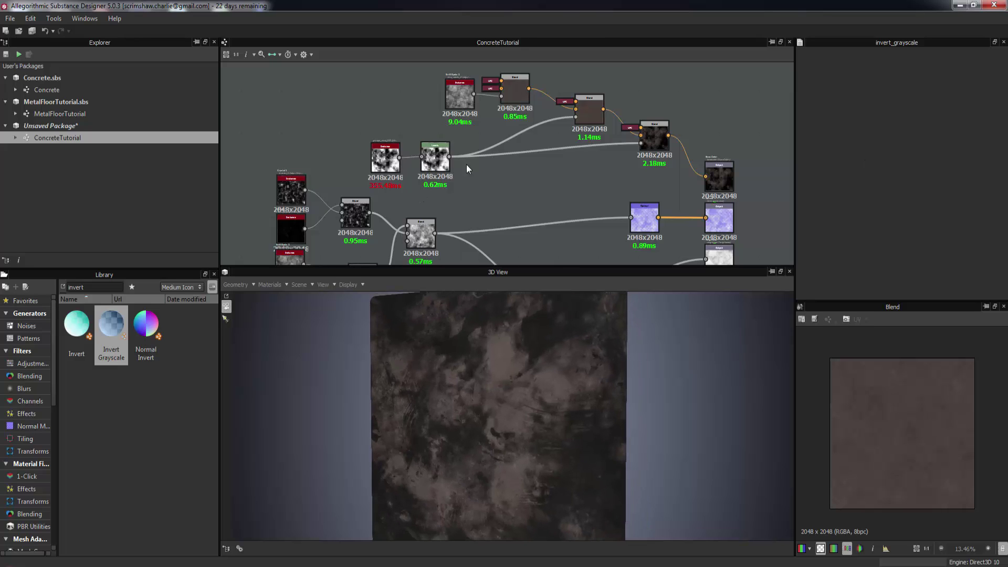
Step: Rebalance the grunge Levels midtones left then right, and drag Invert Grayscale back in
left_click(435, 157)
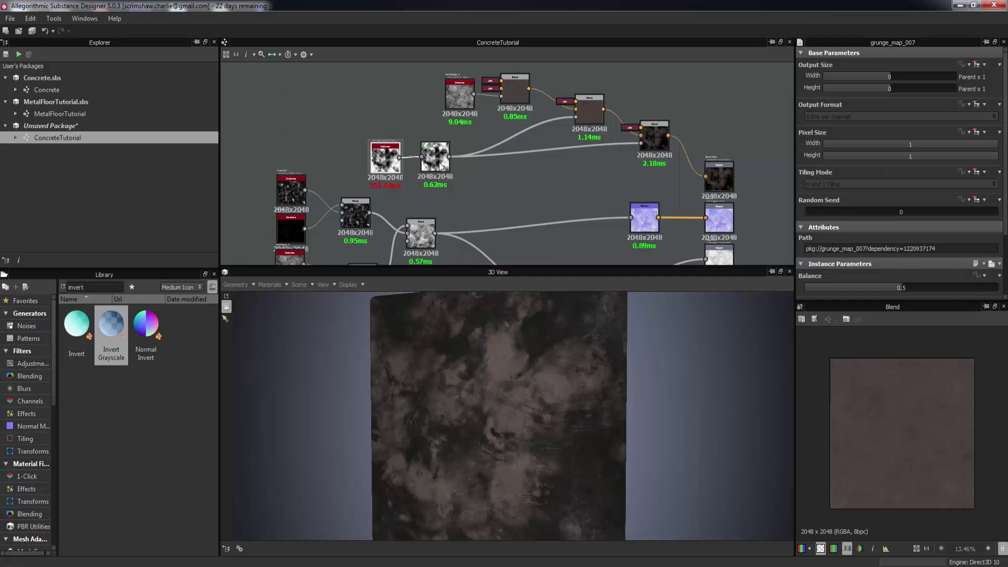
left_click_drag(902, 261, 811, 264)
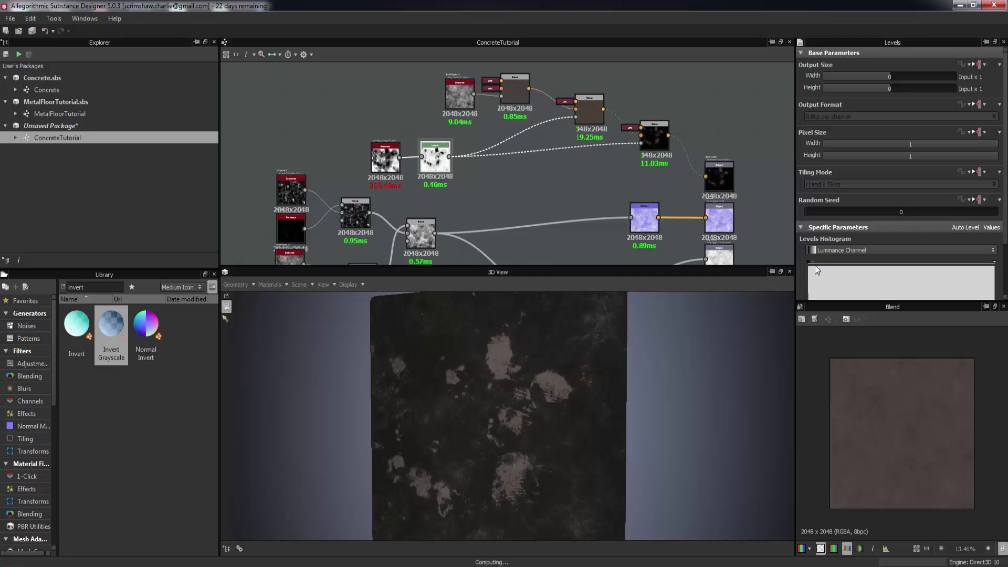
mouse_move(909, 264)
left_mouse_down()
mouse_move(990, 270)
mouse_move(891, 269)
left_mouse_up()
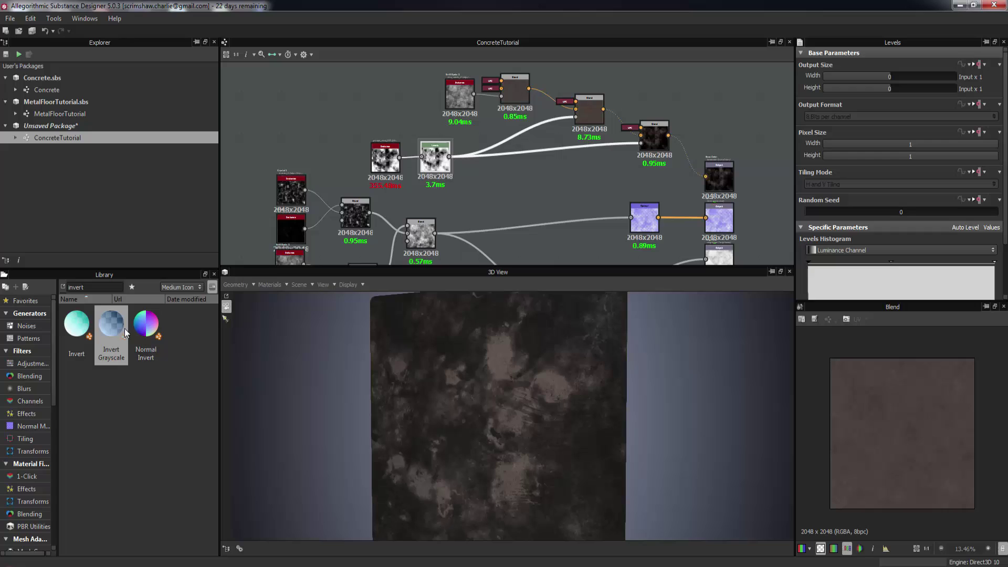
left_click_drag(119, 332, 452, 157)
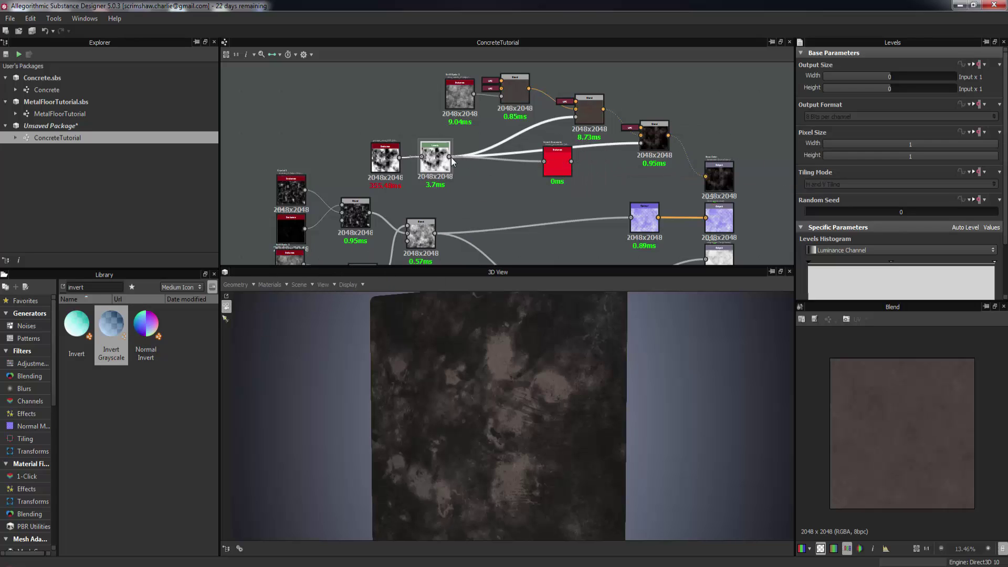
Step: Route the re-added Invert Grayscale into the last Blend's opacity and push Levels midtones darker
left_click_drag(571, 162, 641, 142)
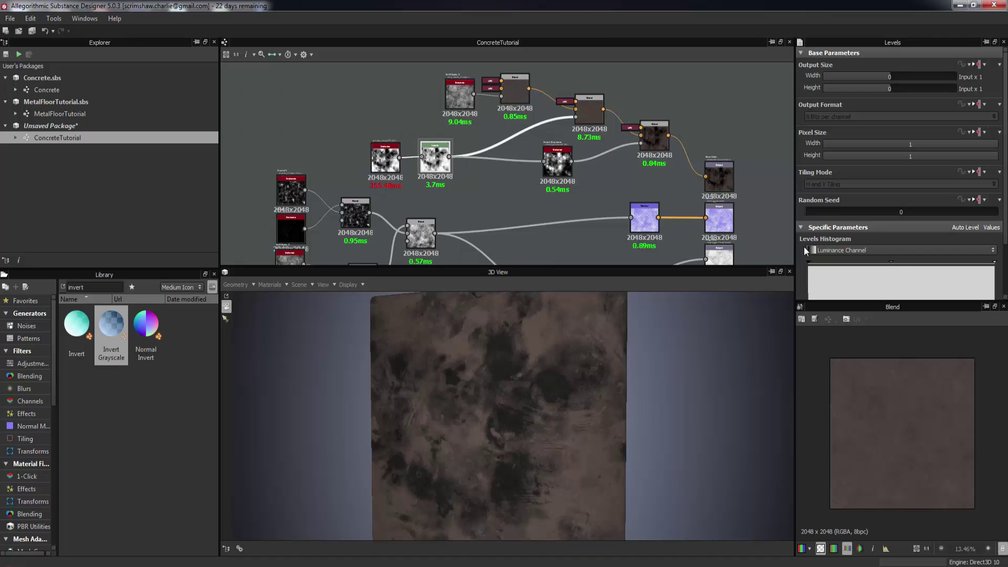
left_click_drag(891, 263, 940, 268)
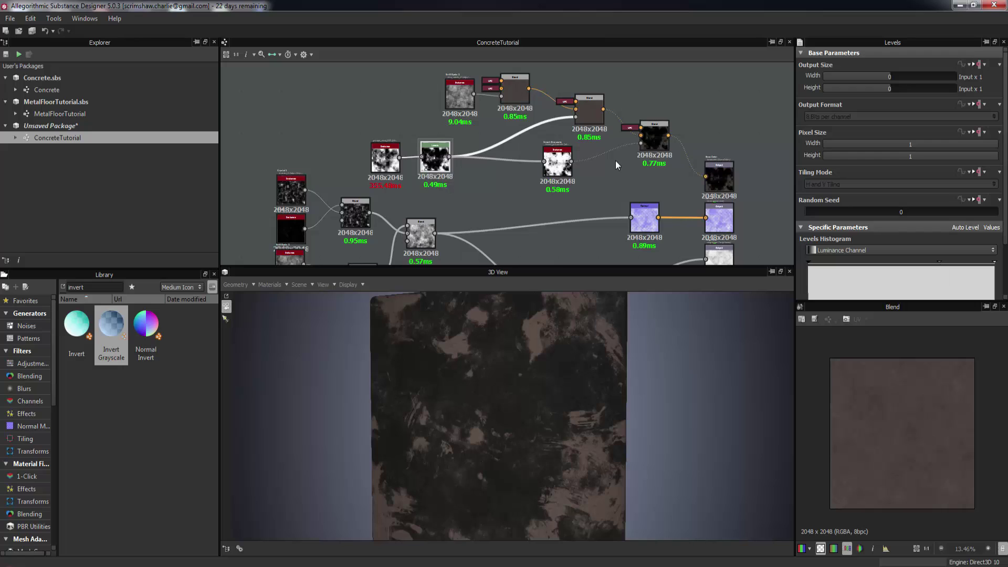
left_click_drag(562, 168, 559, 164)
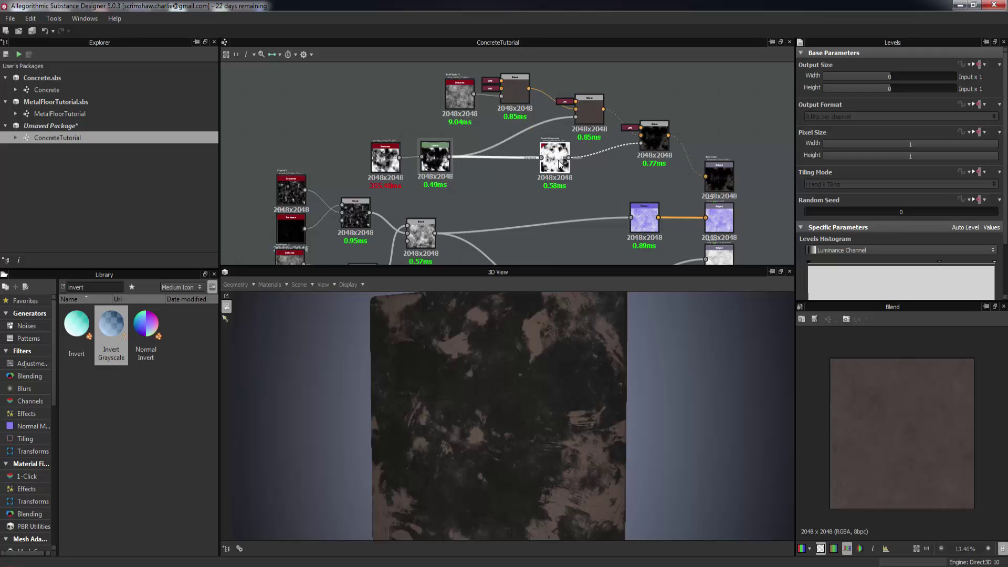
Step: Sample the cube and darken the second Uniform Color to RGB 52, 45, 39
left_click(630, 127)
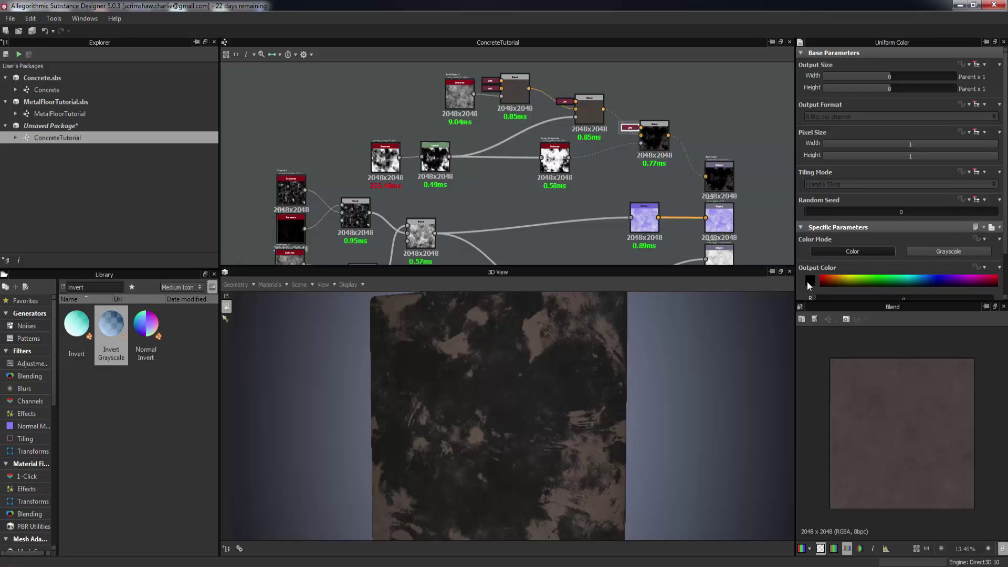
left_click(810, 281)
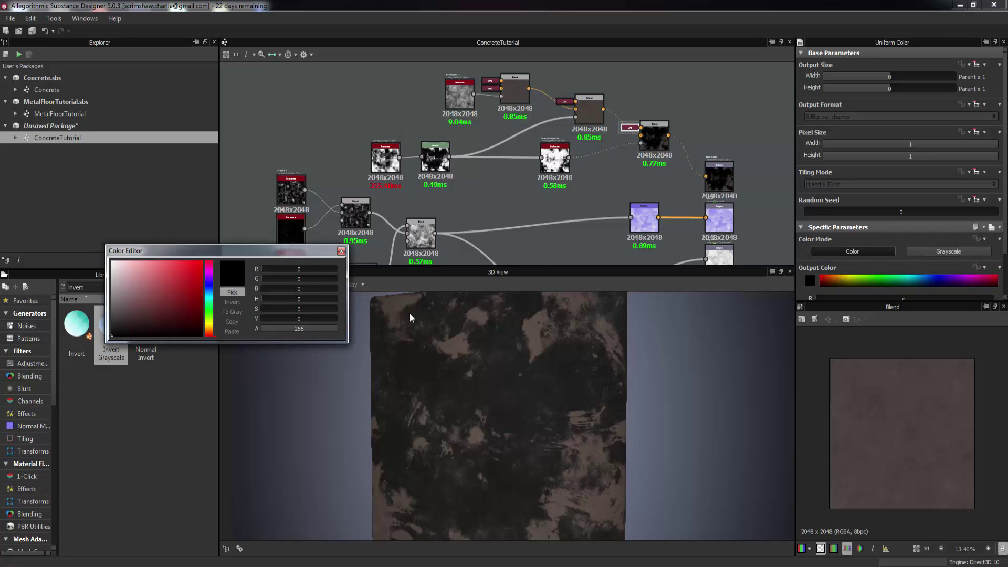
left_click(232, 292)
left_click(540, 337)
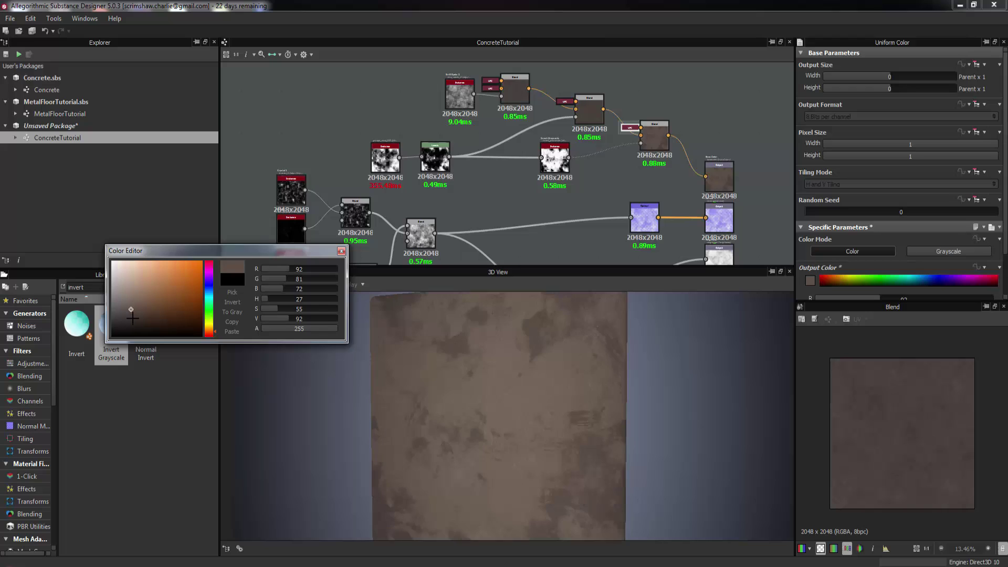
left_click(133, 318)
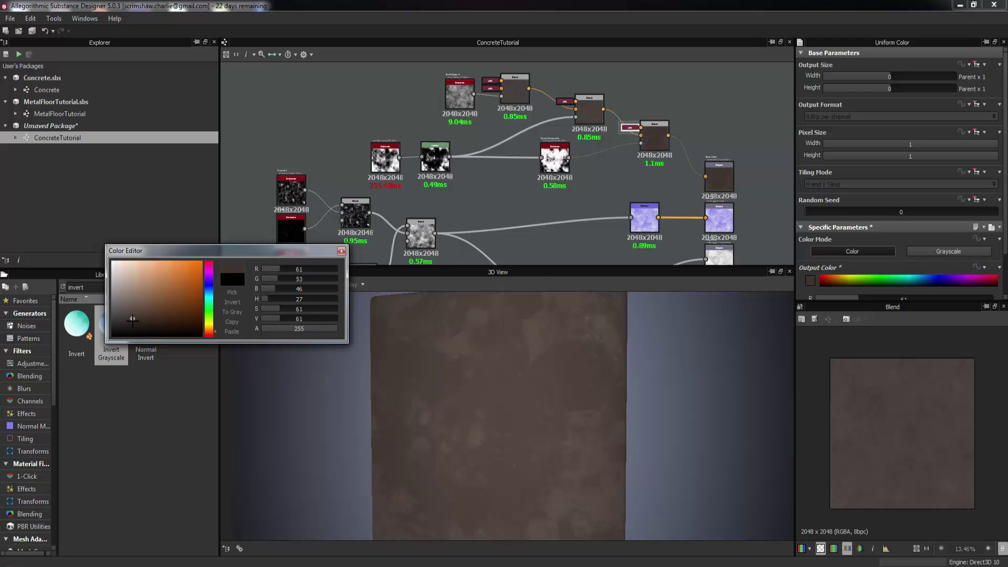
left_click_drag(133, 318, 133, 321)
left_click_drag(441, 502, 542, 441)
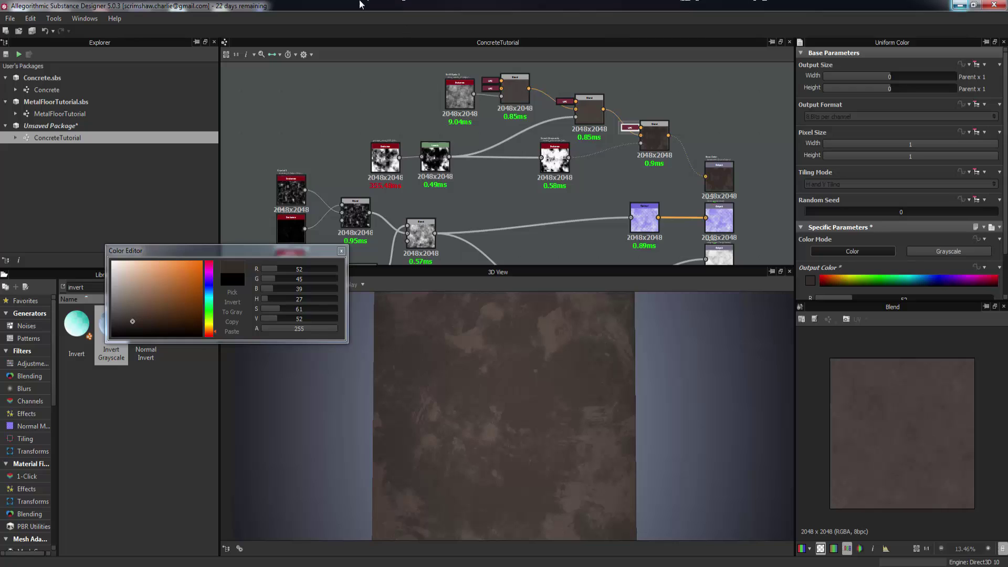
Step: Add a Blend node wired from the Levels output and the 0.57ms node, shifted slightly left
middle_click_drag(582, 188, 571, 153)
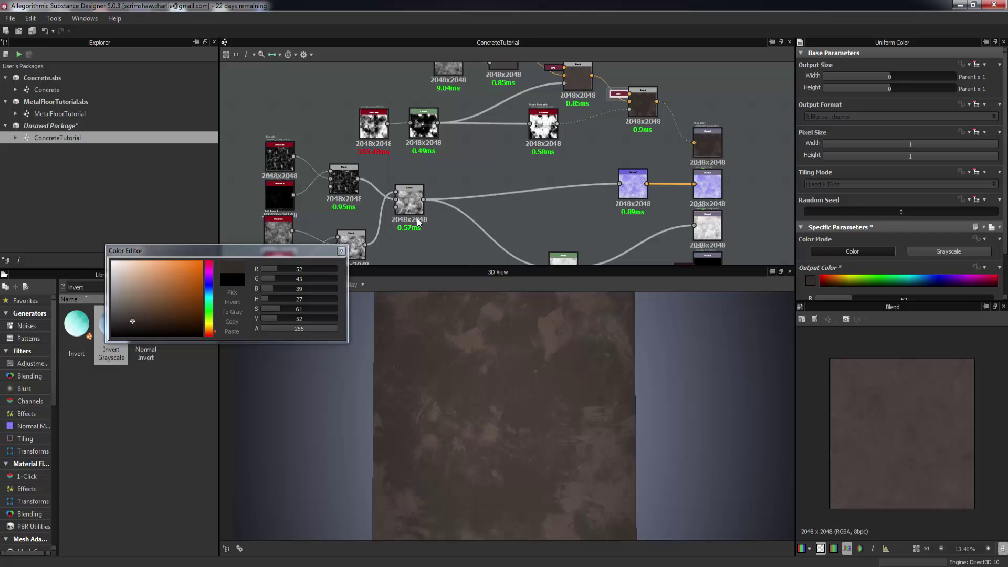
middle_click_drag(507, 211, 677, 142)
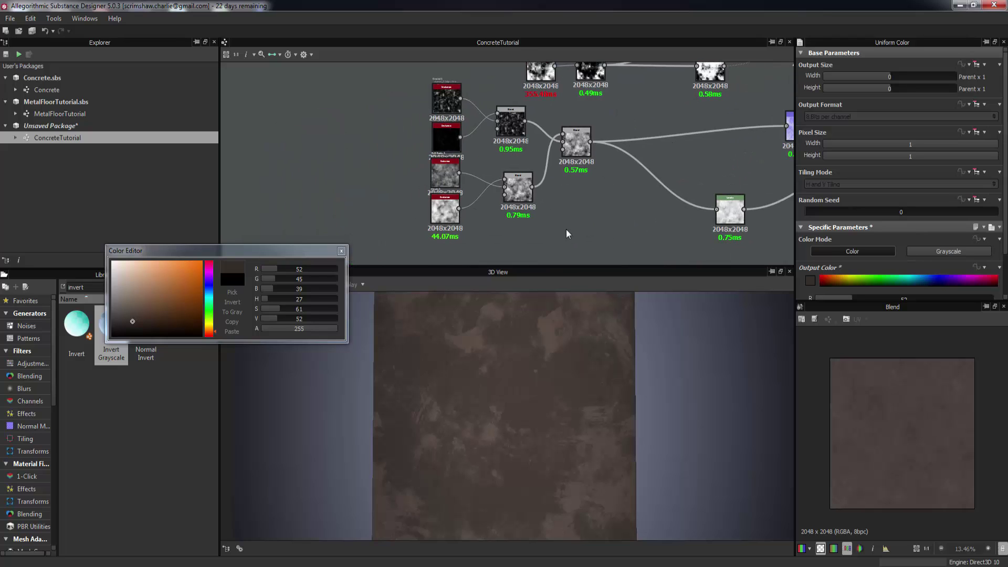
middle_click_drag(463, 113, 430, 163)
middle_click_drag(602, 140, 542, 140)
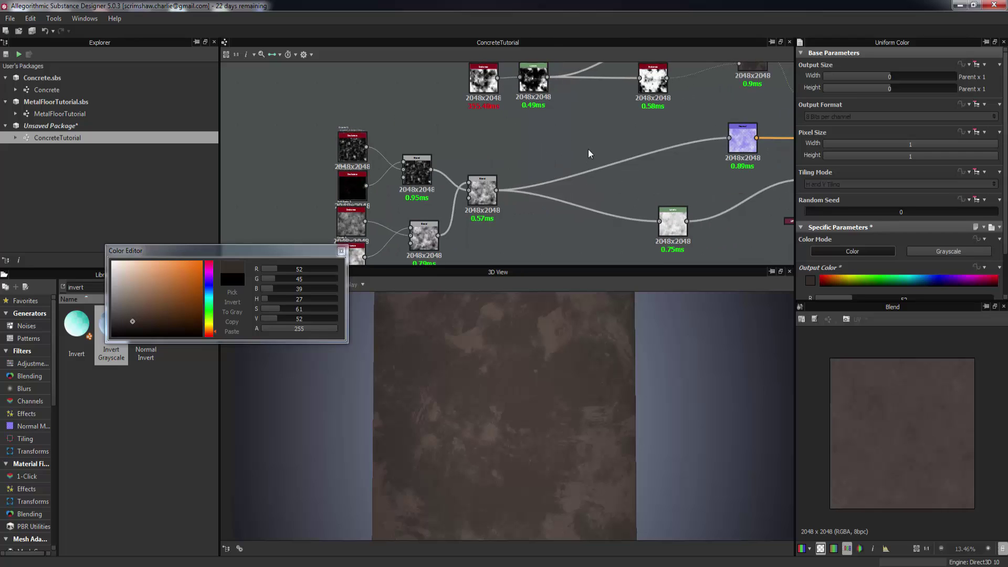
right_click(603, 139)
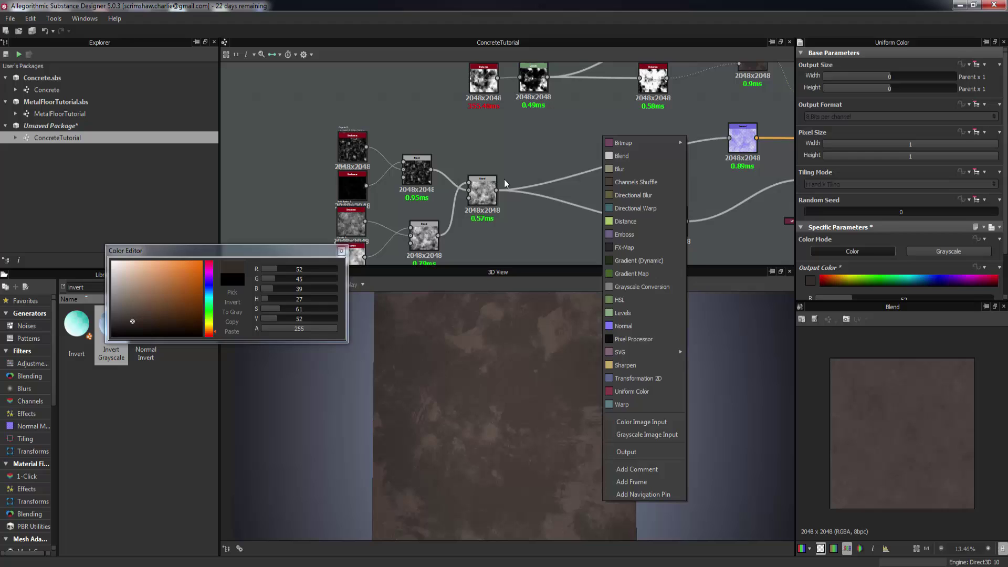
left_click(625, 156)
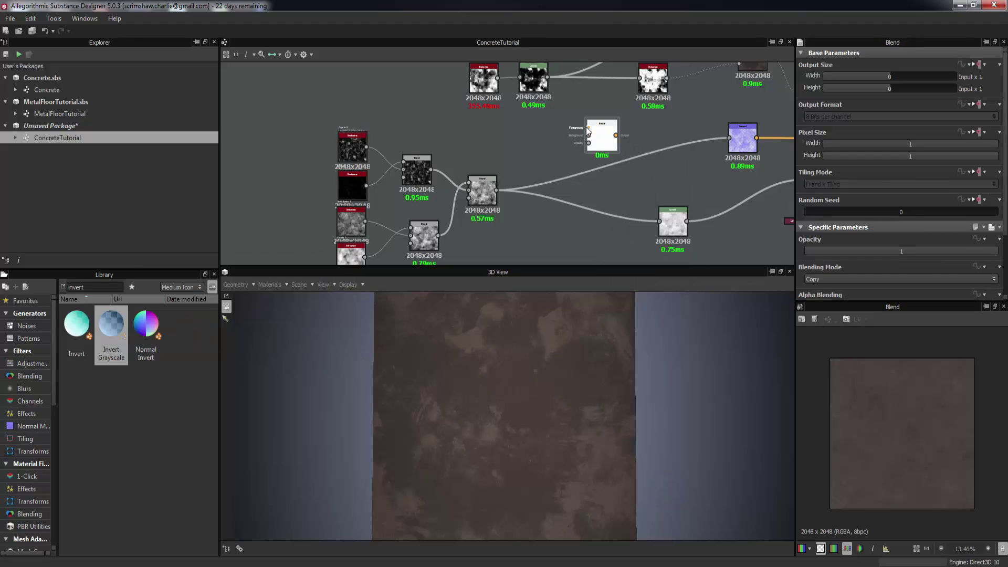
left_click_drag(547, 74, 549, 76)
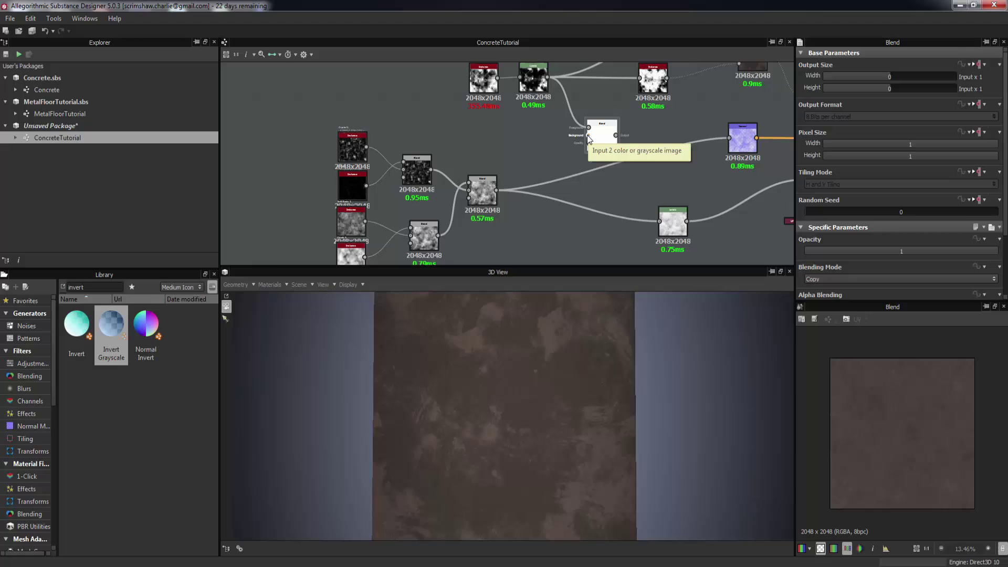
left_click_drag(505, 191, 501, 190)
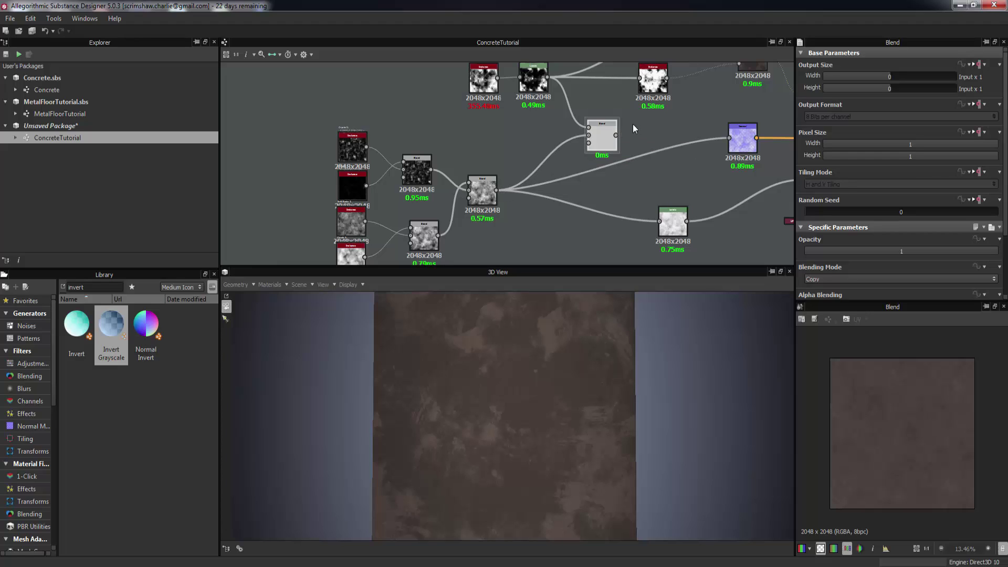
left_click_drag(605, 141, 589, 159)
Step: Insert a Blur node after the new Blend, feeding the Normal node
right_click(589, 158)
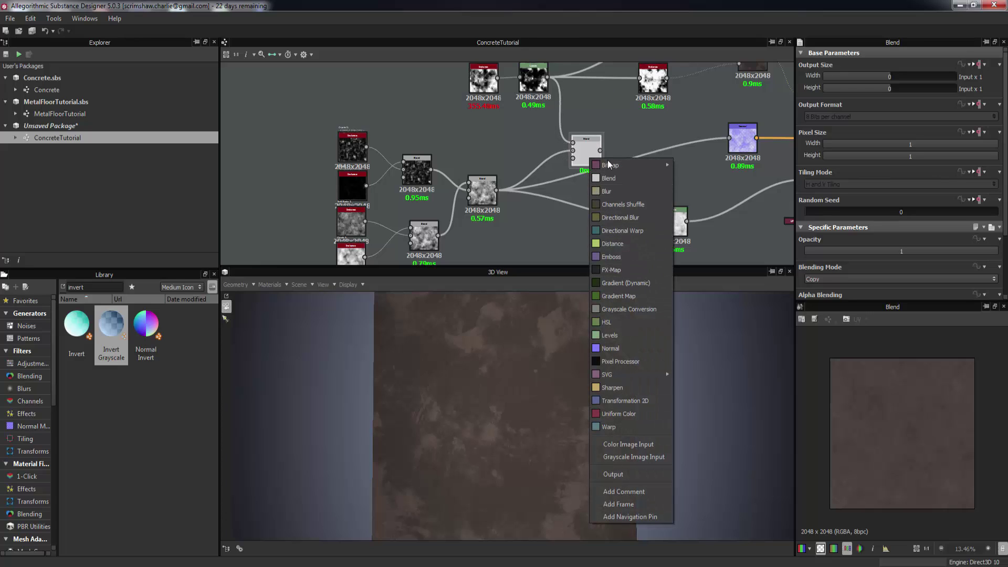
left_click(609, 191)
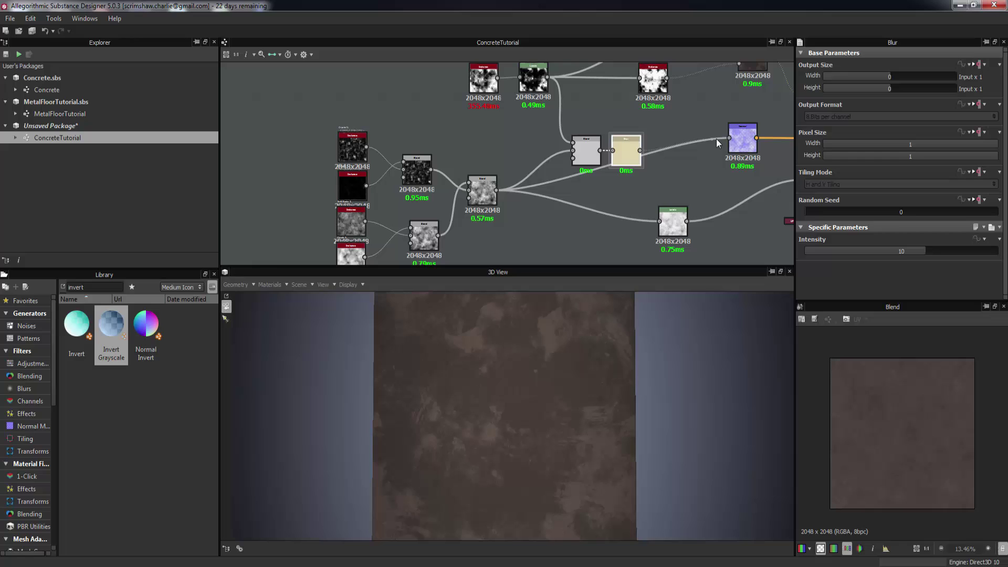
left_click_drag(639, 158, 661, 157)
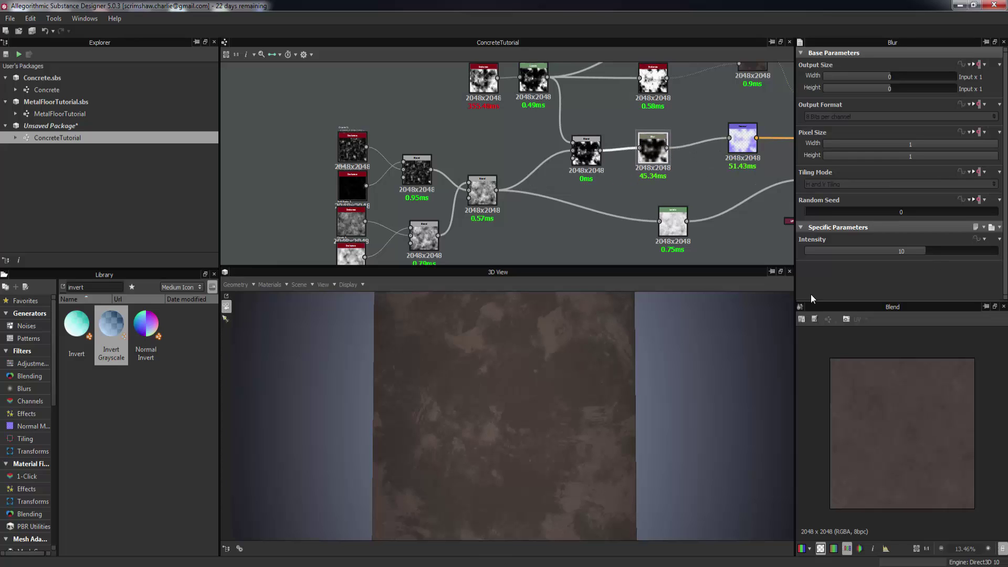
left_click(743, 138)
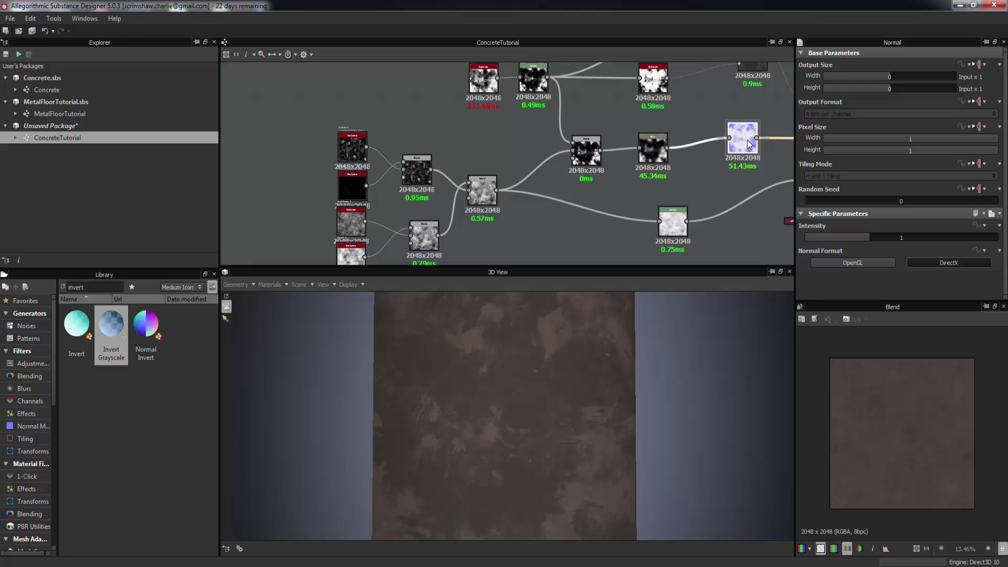
Step: Set the Blur Intensity to 1.05 and move the Blend and Blur nodes left together
left_click(649, 152)
left_click_drag(843, 250, 830, 254)
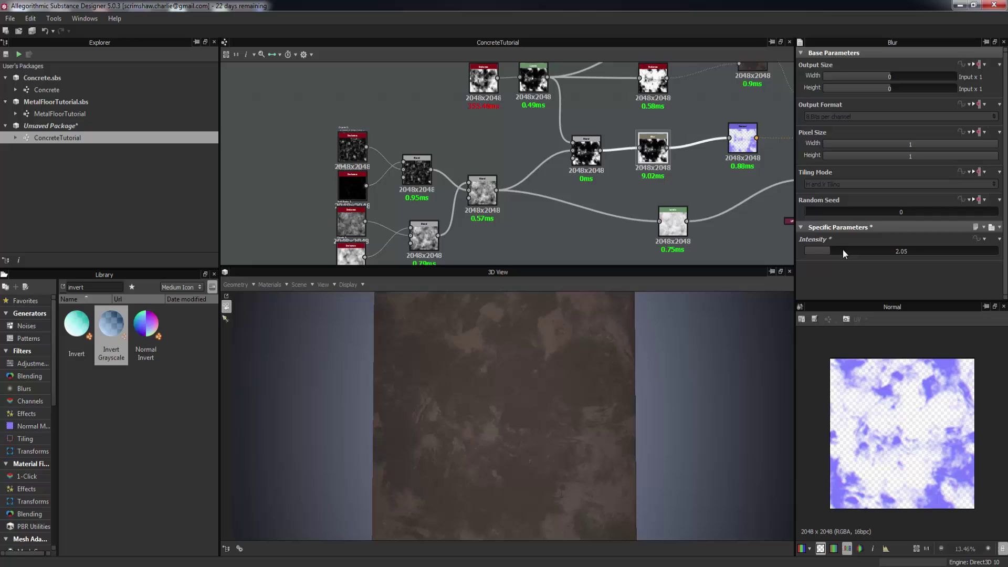
scroll(859, 393, "up", 4)
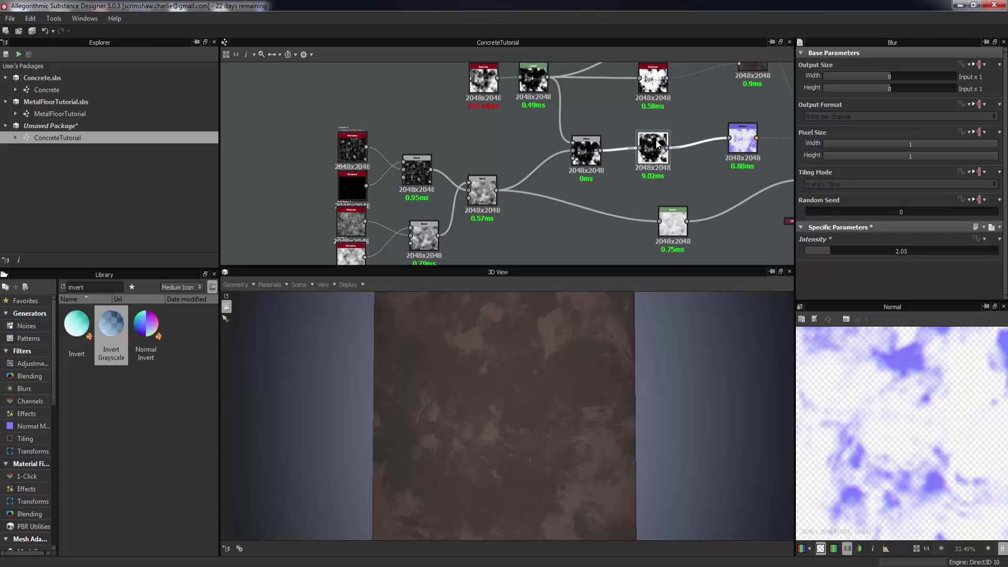
left_click(819, 251)
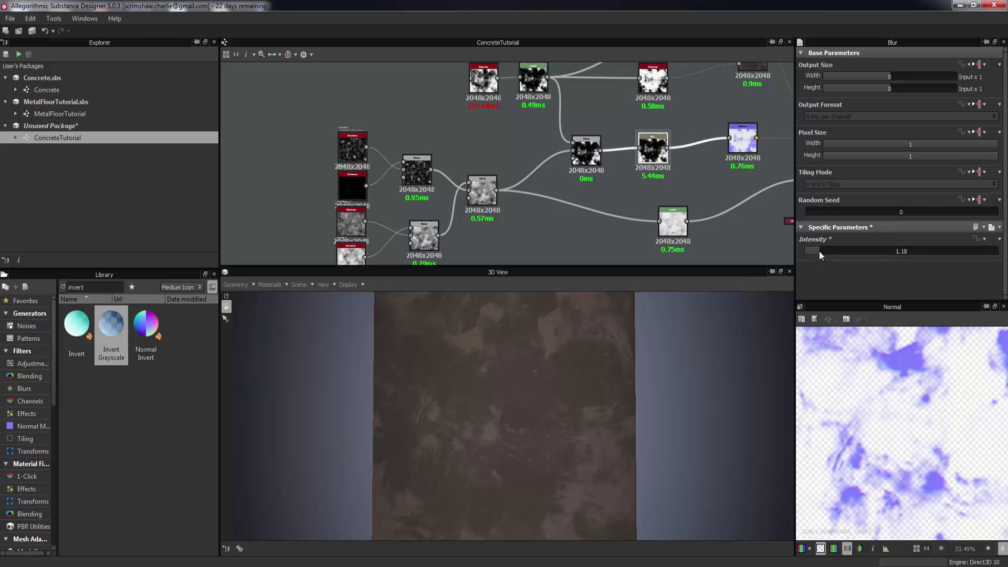
left_click(818, 251)
middle_click_drag(748, 171, 678, 179)
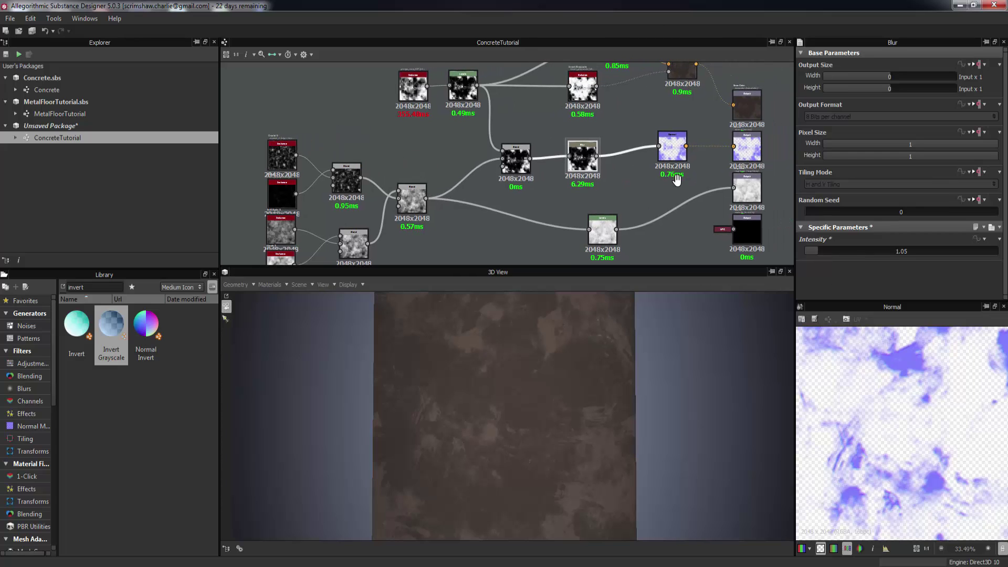
left_click_drag(589, 153, 542, 163)
left_click(516, 162, "shift")
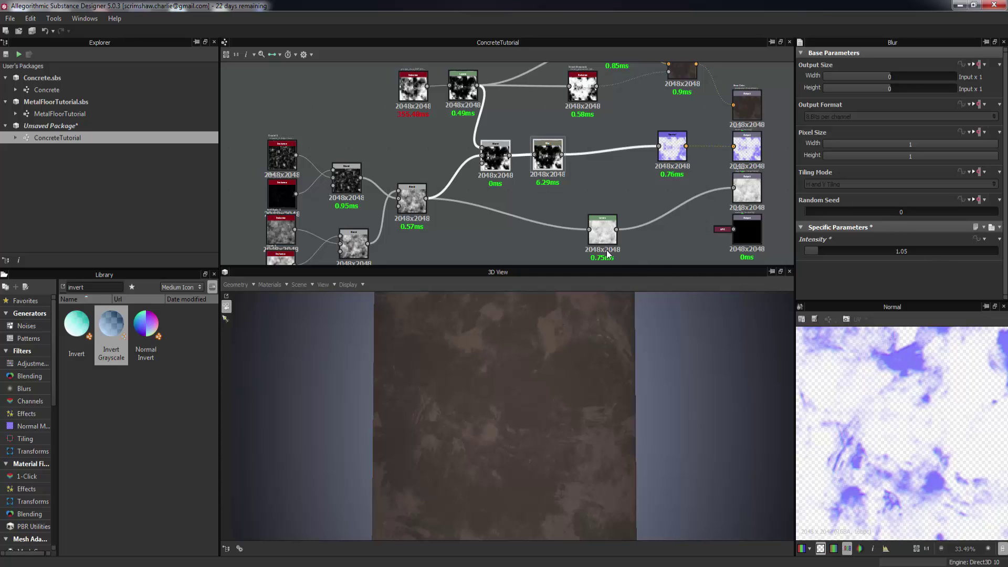
Step: Reposition the lower Levels node and add a new Levels node fed by the Blur
middle_click_drag(646, 232, 630, 143)
left_click_drag(599, 149, 573, 192)
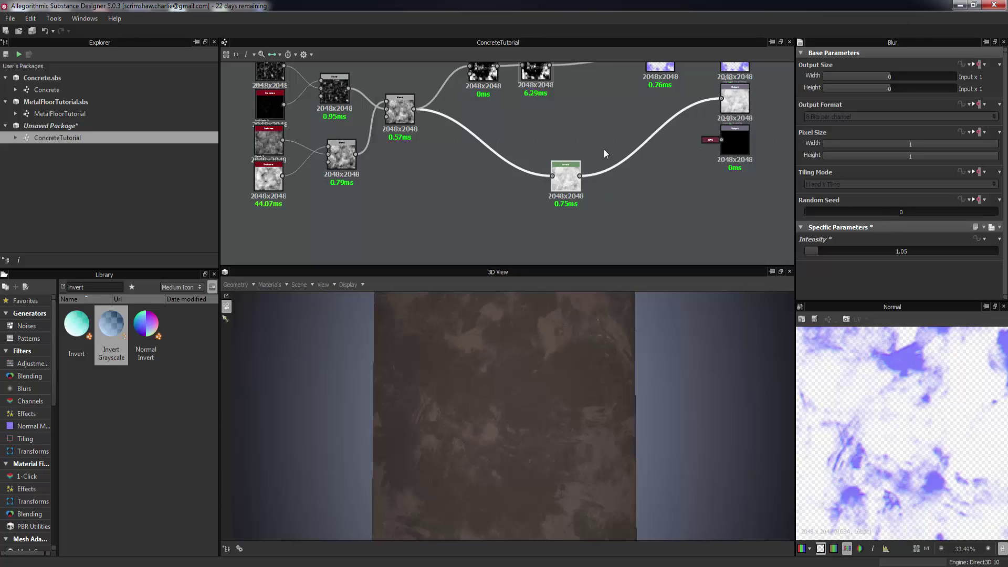
middle_click_drag(609, 122, 625, 166)
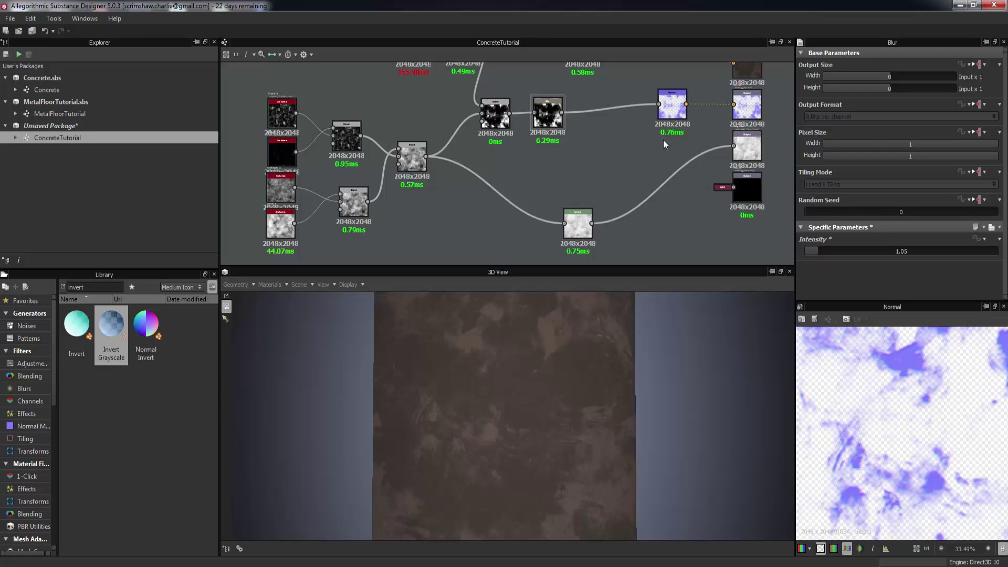
right_click(592, 154)
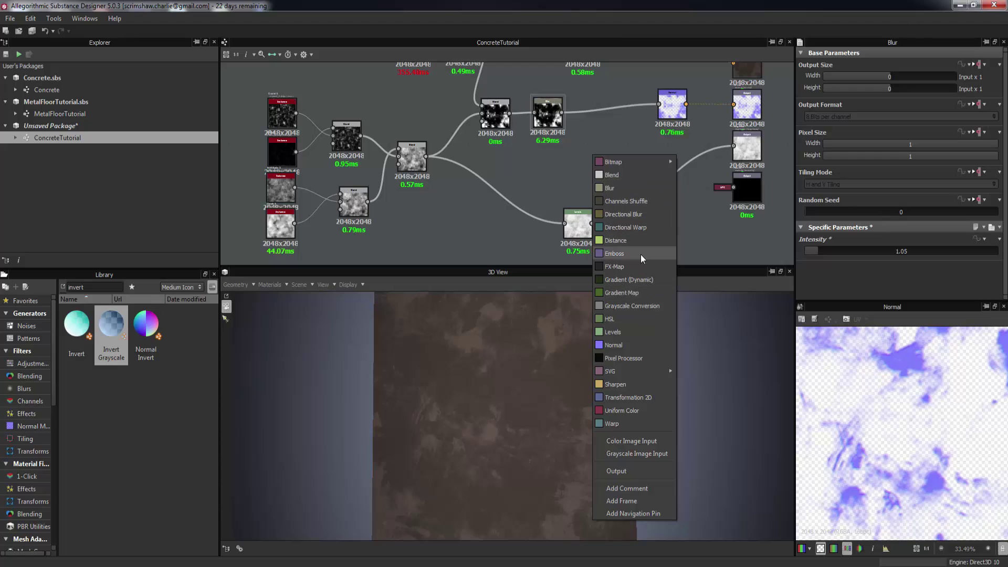
left_click(619, 331)
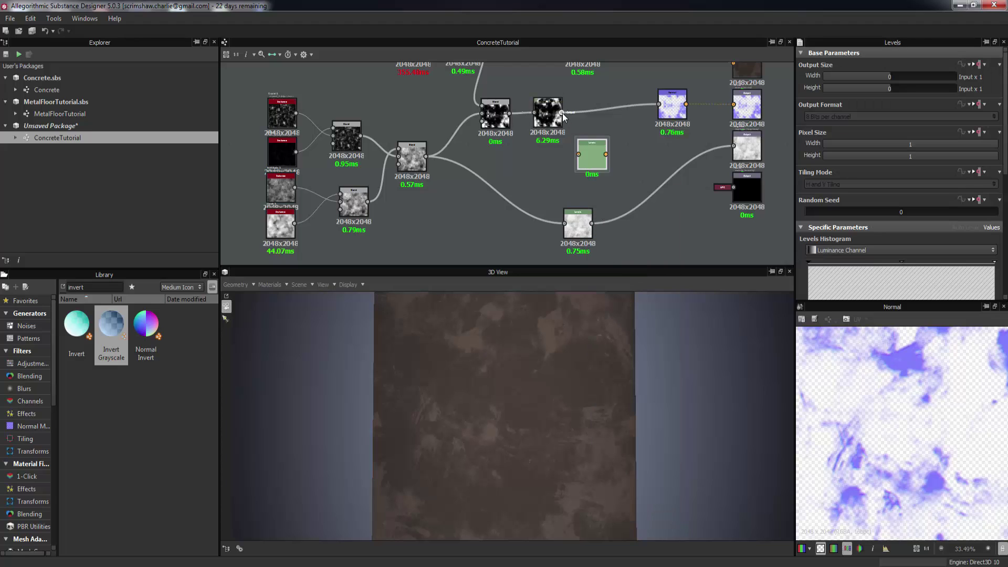
left_click_drag(576, 152, 576, 156)
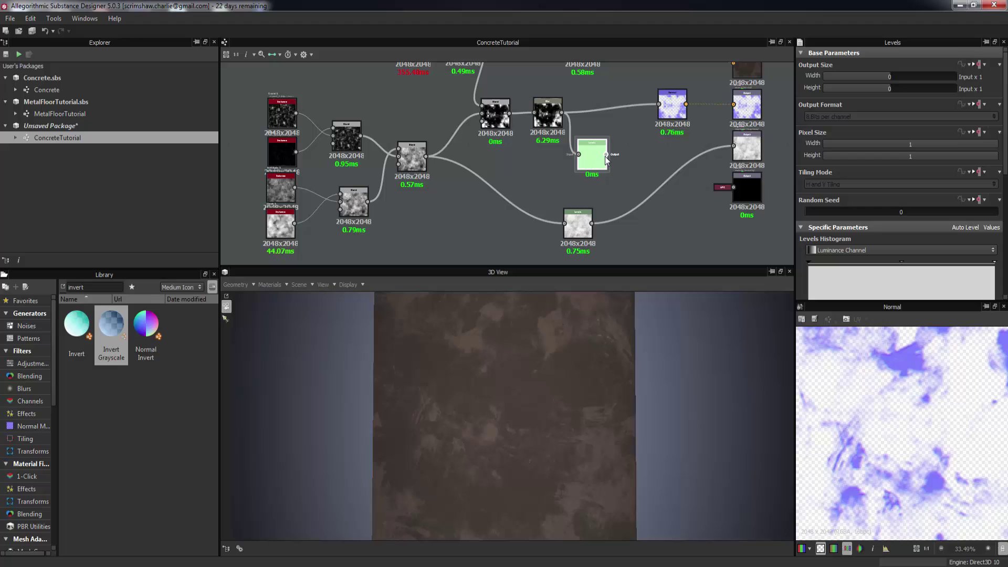
Step: Search the Library for 'switch' and place a Switch Grayscale node in the graph
double_click(97, 285)
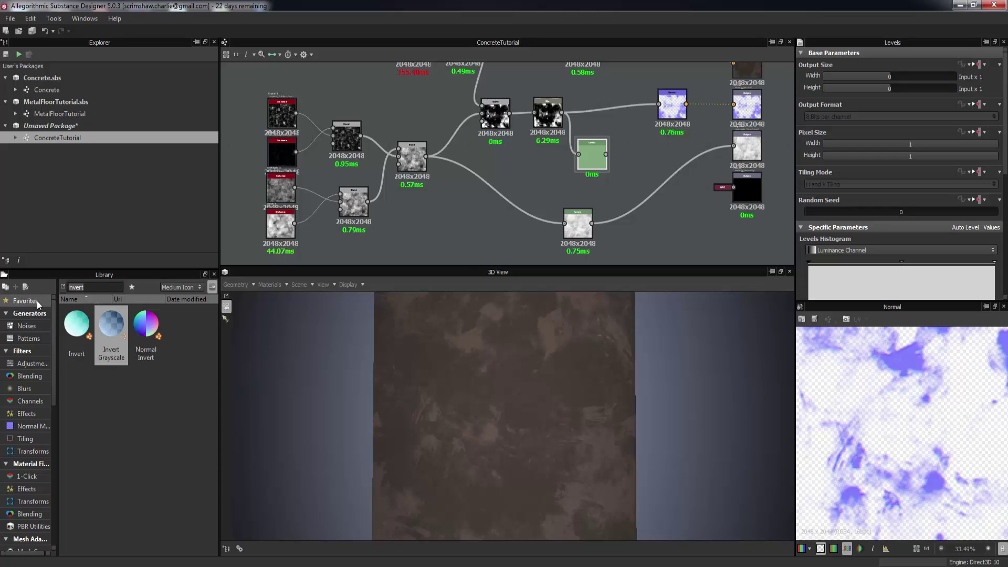
type("switch")
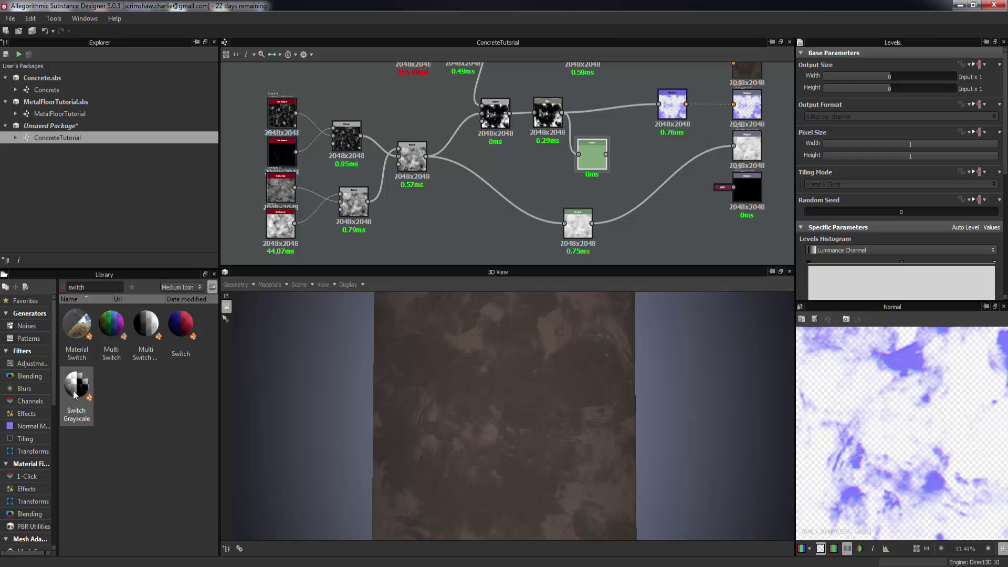
left_click_drag(74, 395, 607, 154)
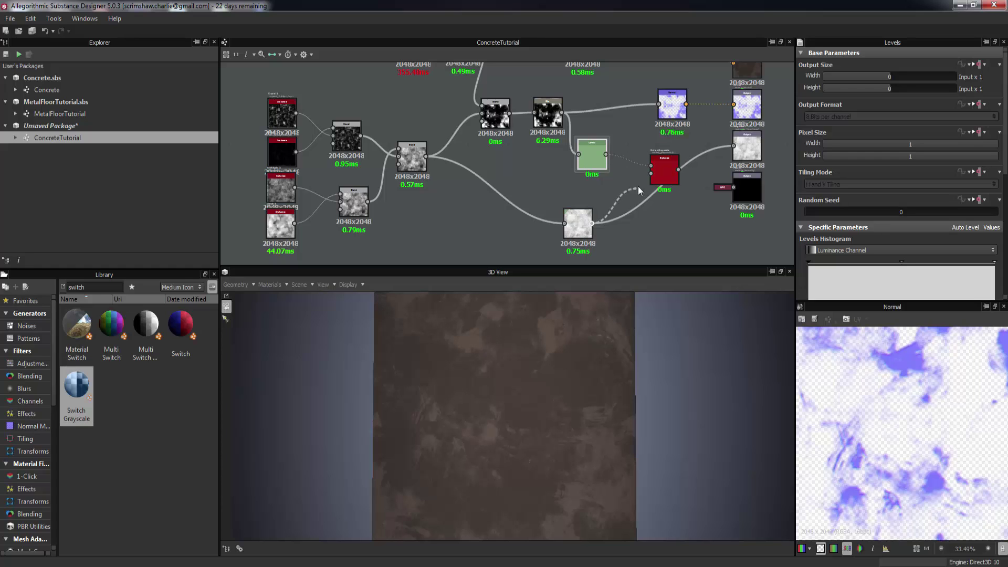
scroll(653, 177, "up", 4)
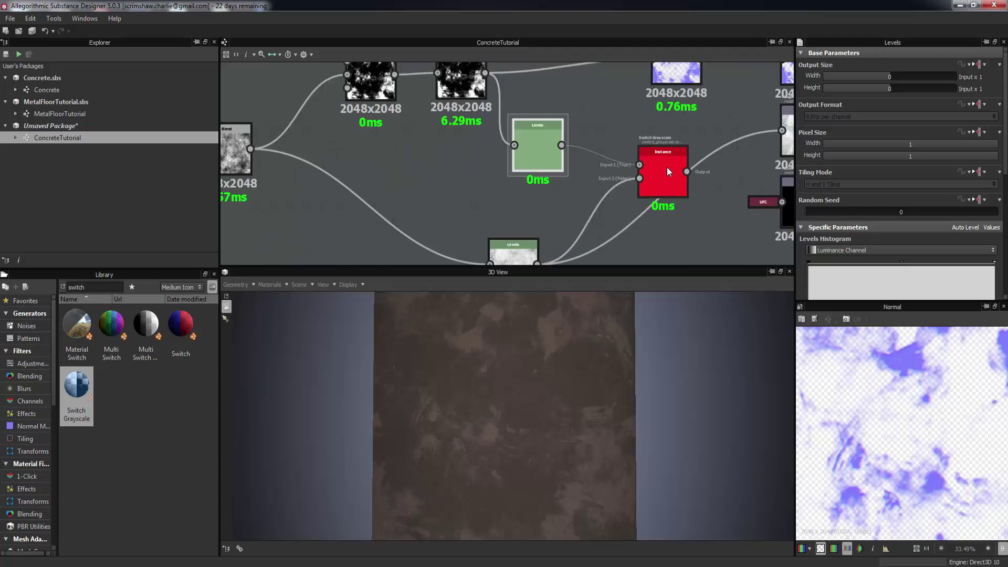
Step: Select the Switch Grayscale node and toggle Switch between False and True, ending on True
left_click(667, 167)
middle_click_drag(700, 176, 650, 188)
scroll(609, 192, "down", 2)
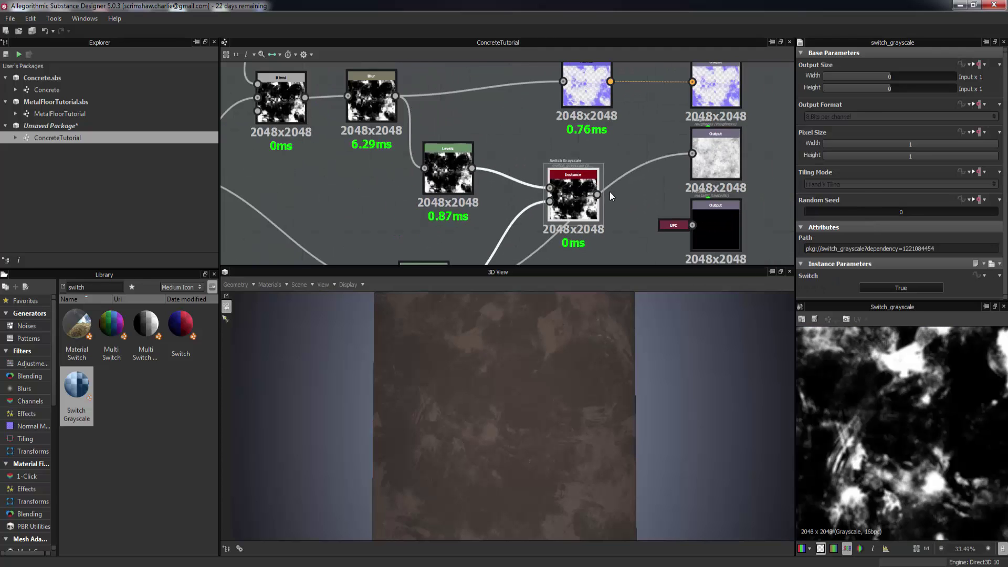
scroll(596, 191, "down", 2)
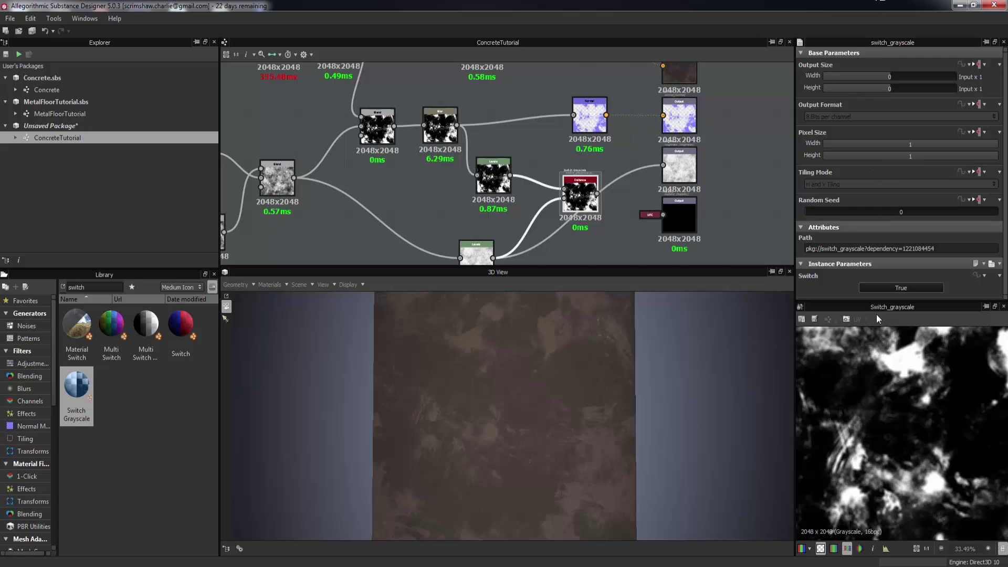
left_click(899, 289)
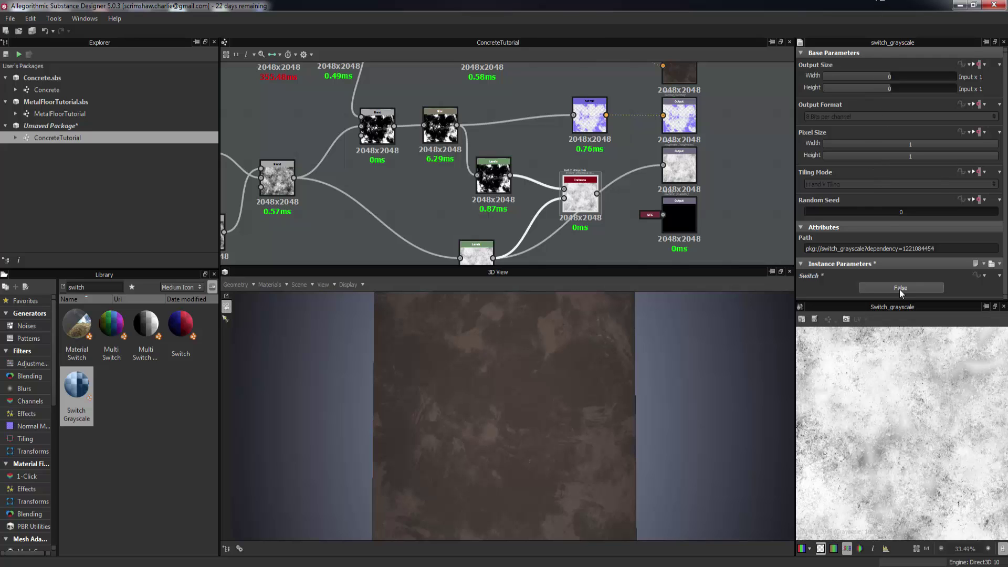
left_click(900, 288)
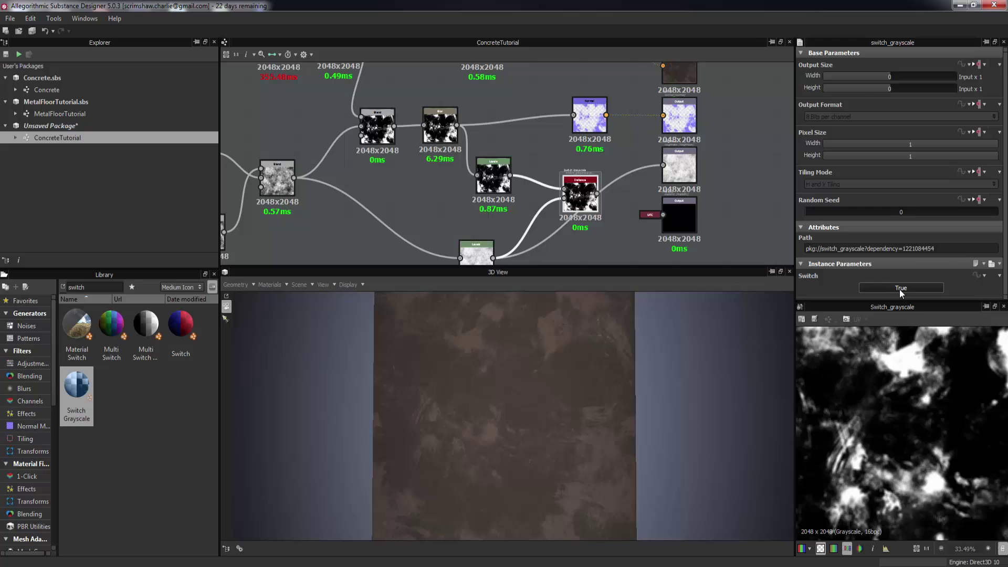
left_click(900, 289)
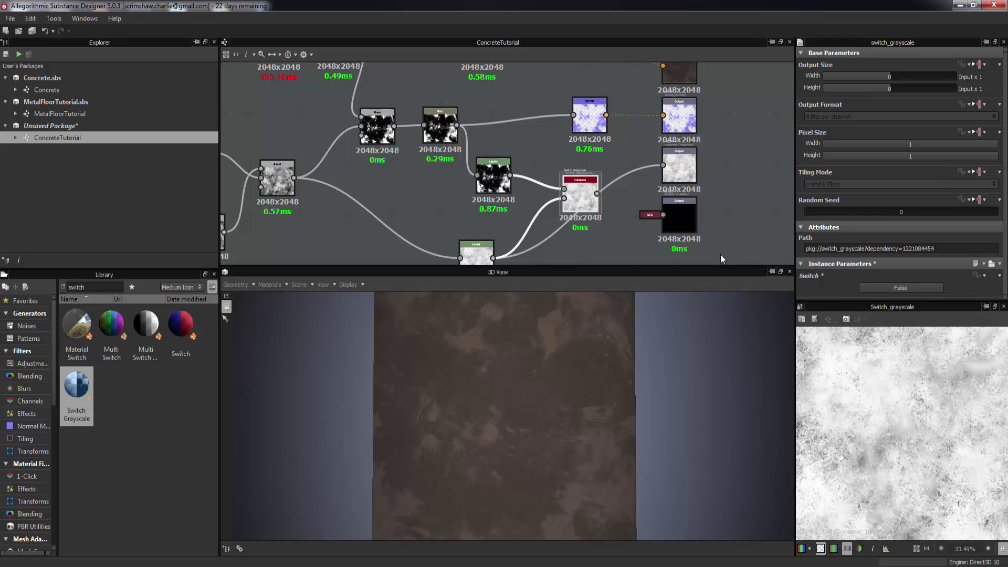
left_click(893, 291)
left_click(894, 291)
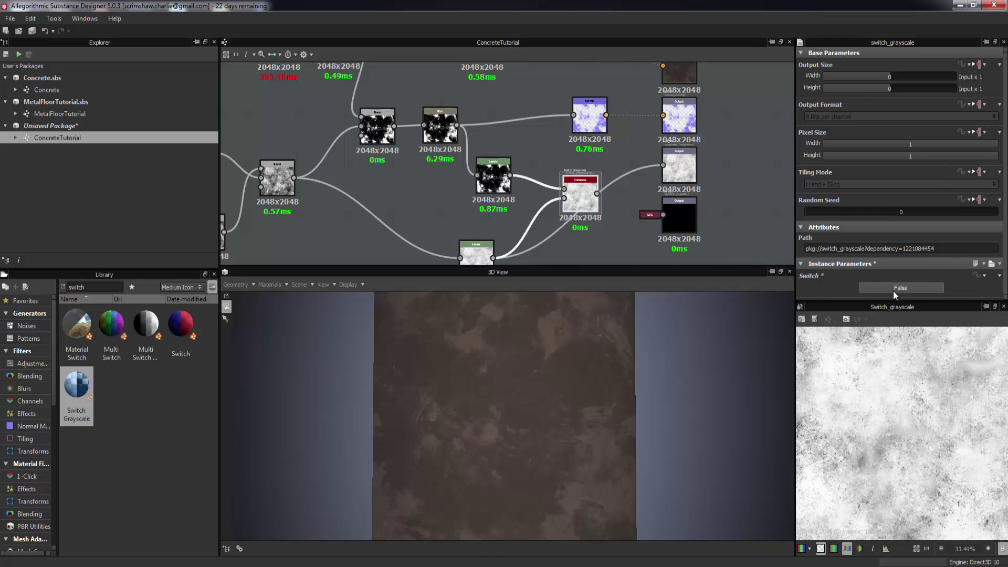
left_click(893, 291)
left_click(894, 291)
left_click(893, 291)
left_click(893, 291)
left_click(893, 291)
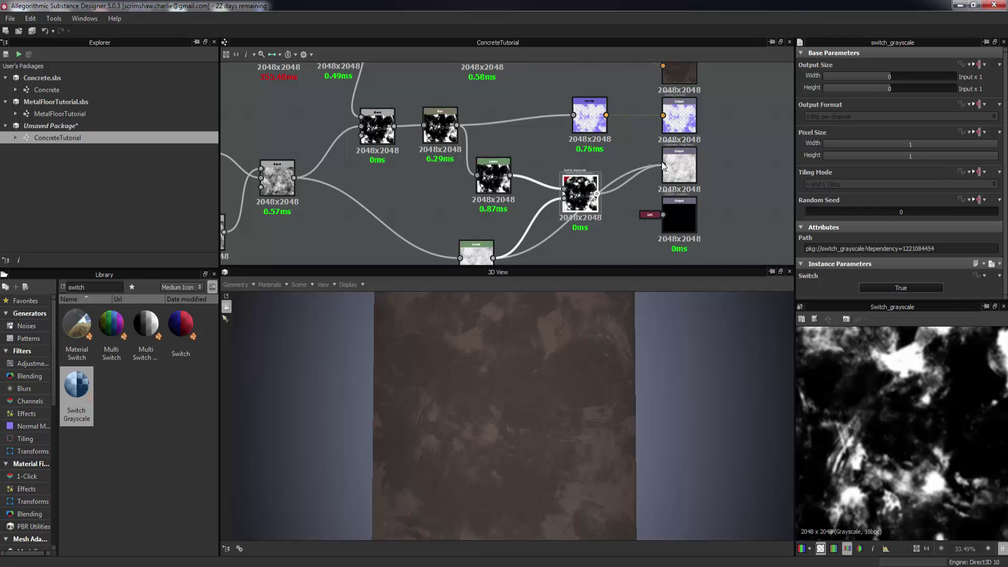
Step: Brighten the midtones of the puddle mask's Levels node
mouse_move(547, 415)
left_mouse_down()
mouse_move(521, 395)
mouse_move(498, 416)
mouse_move(525, 441)
mouse_move(568, 429)
mouse_move(550, 402)
left_mouse_up()
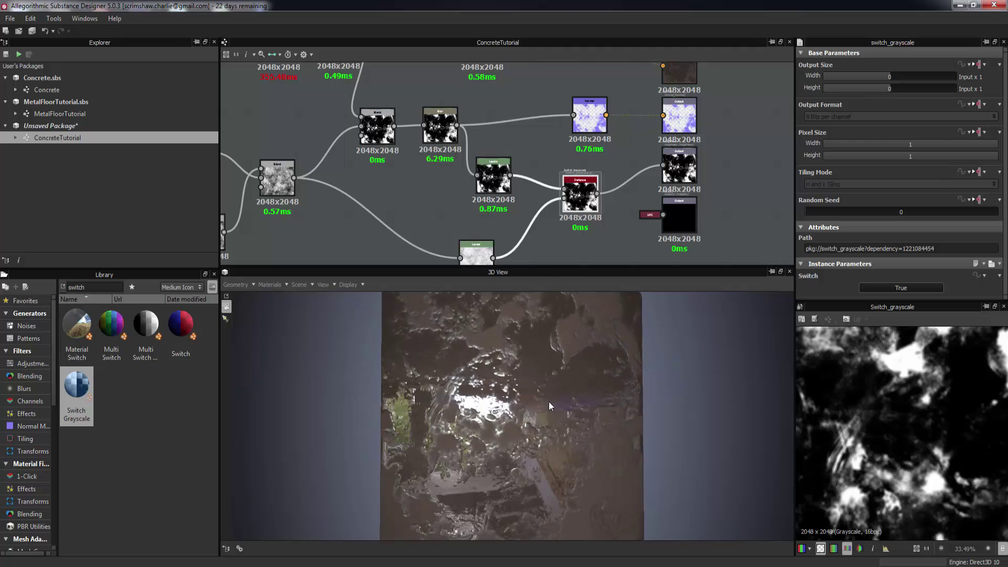
scroll(549, 405, "down", 3)
middle_click_drag(410, 90, 458, 163)
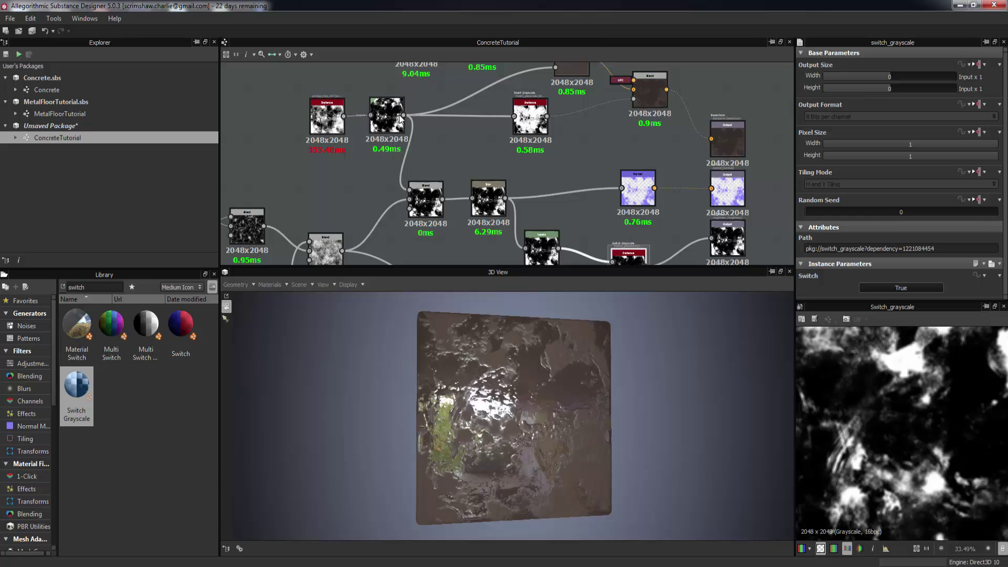
left_click(391, 128)
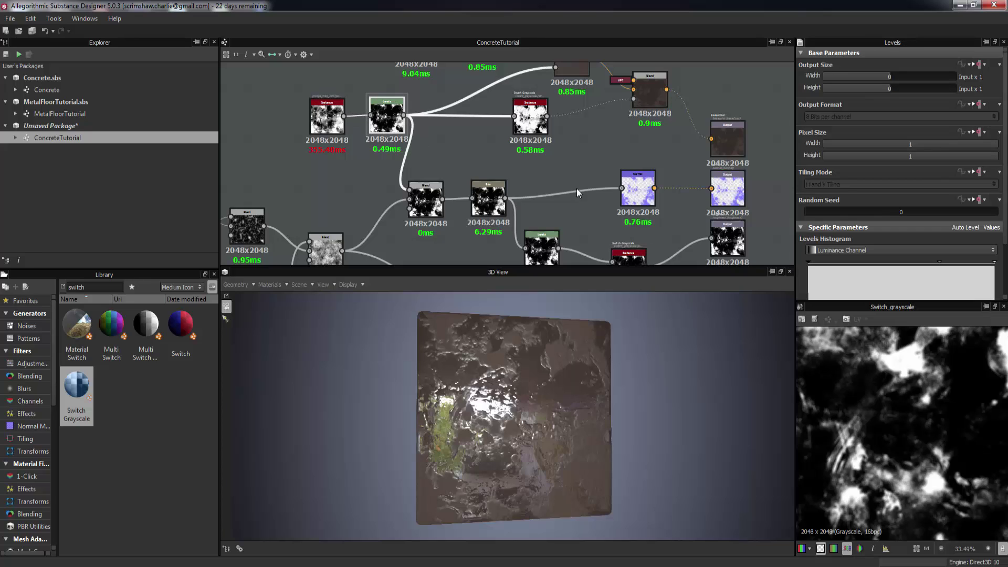
left_click_drag(937, 262, 888, 257)
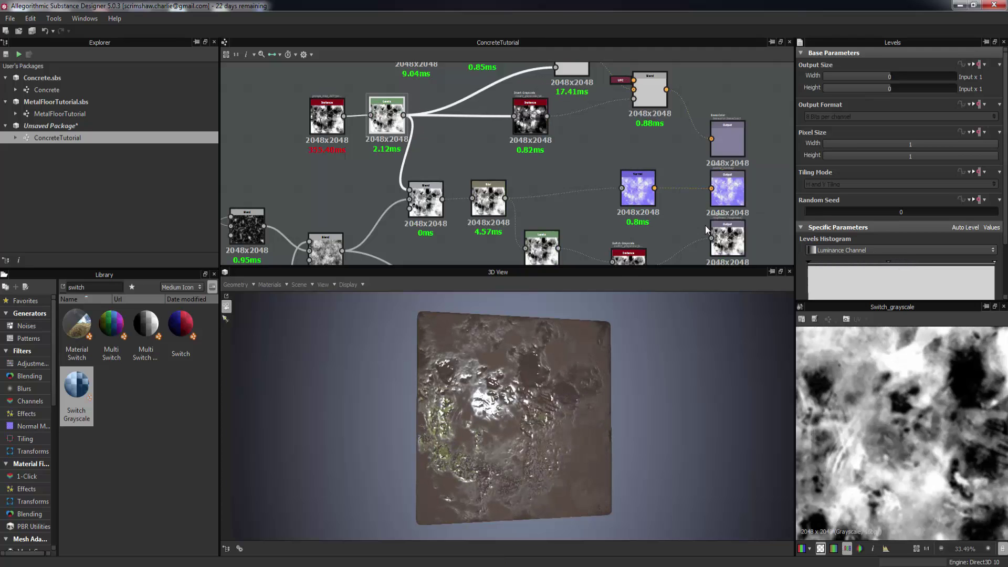
Step: Raise the Blur Intensity to 1.86 and check the softer bumps in the preview
middle_click_drag(542, 208, 512, 145)
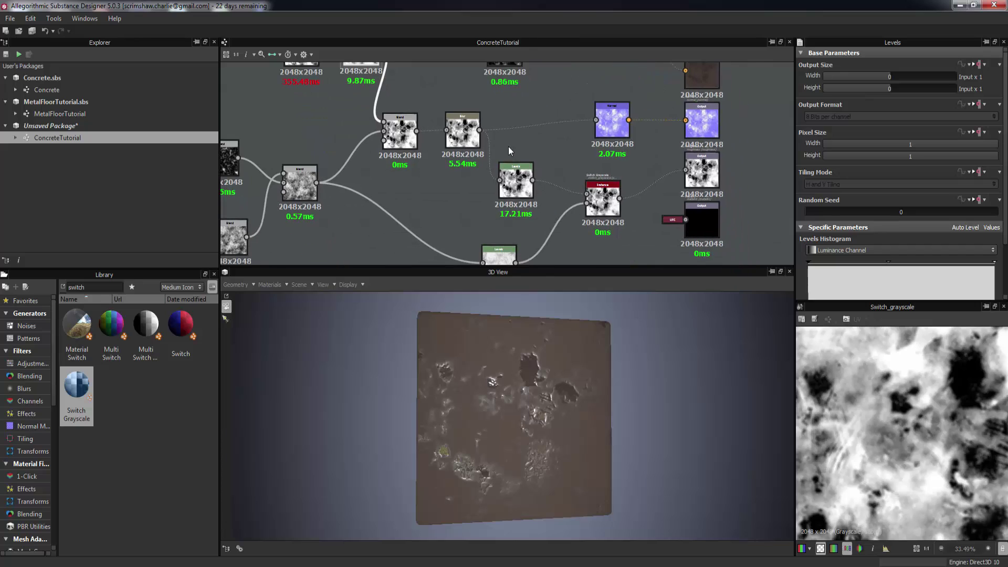
left_click(473, 137)
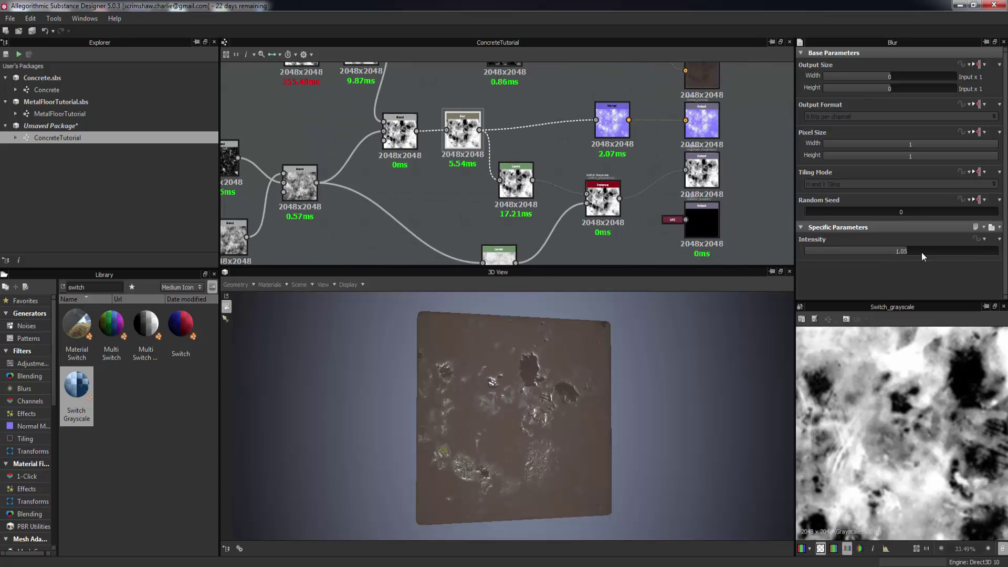
left_click_drag(921, 252, 957, 254)
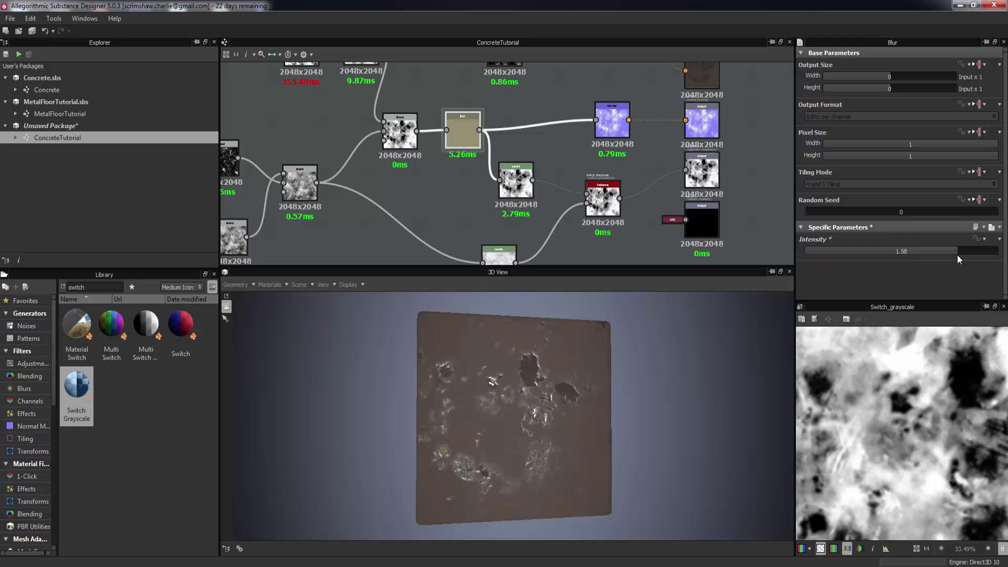
left_click(984, 251)
mouse_move(677, 364)
left_mouse_down()
mouse_move(644, 361)
mouse_move(677, 368)
left_mouse_up()
middle_click_drag(519, 118, 551, 178)
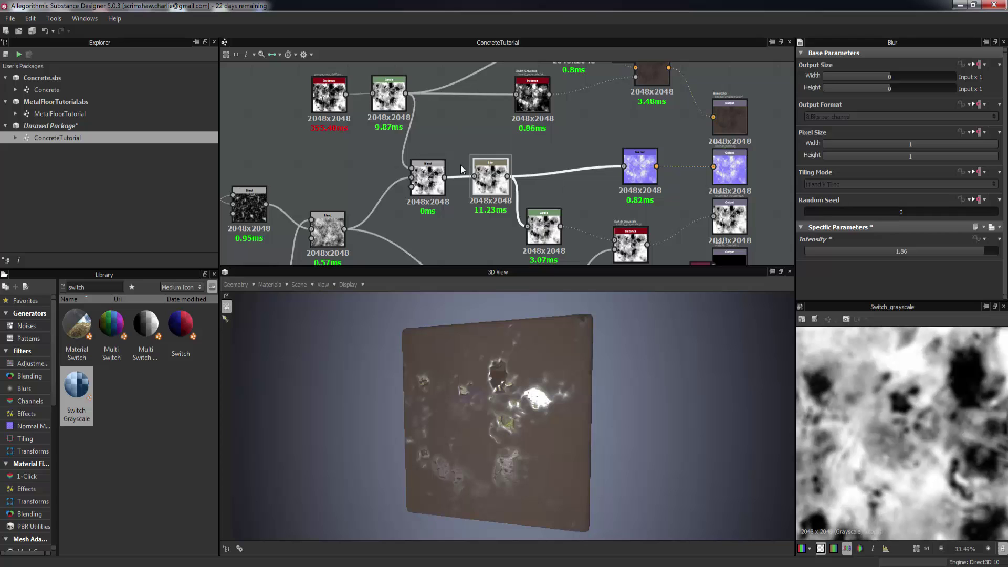
middle_click_drag(523, 208, 506, 158)
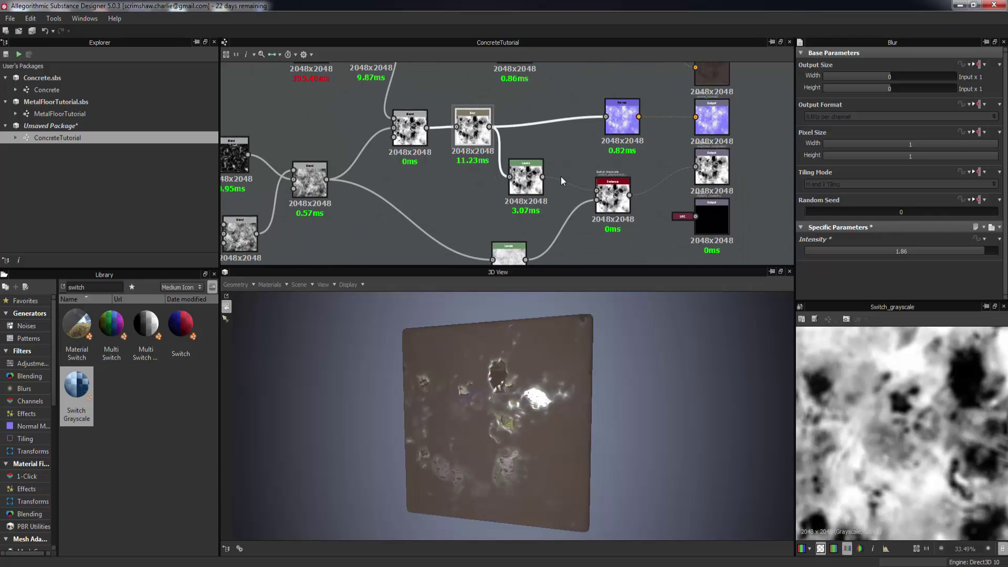
middle_click_drag(425, 83, 442, 130)
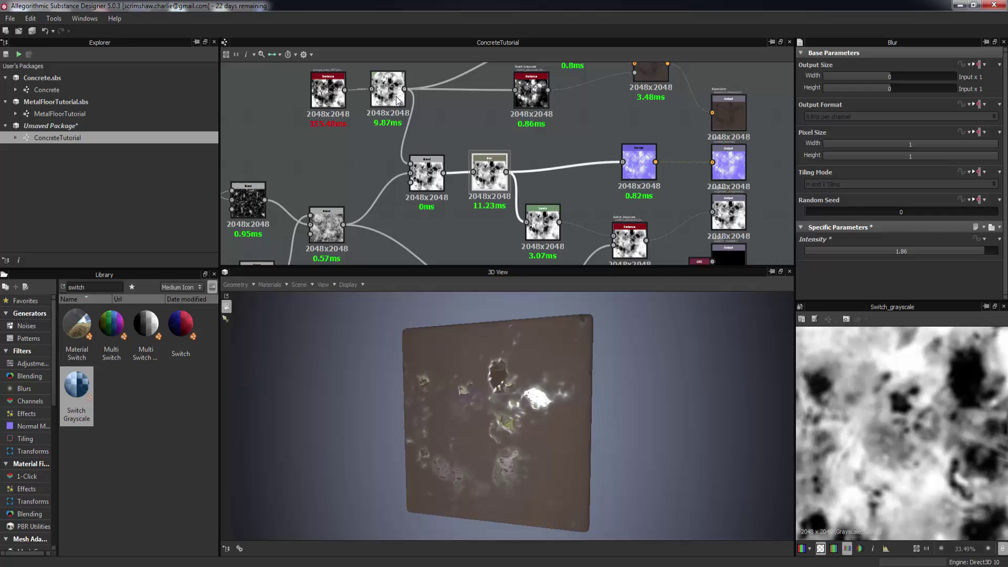
Step: Brighten the Levels node's midtones a little more
left_click(329, 103)
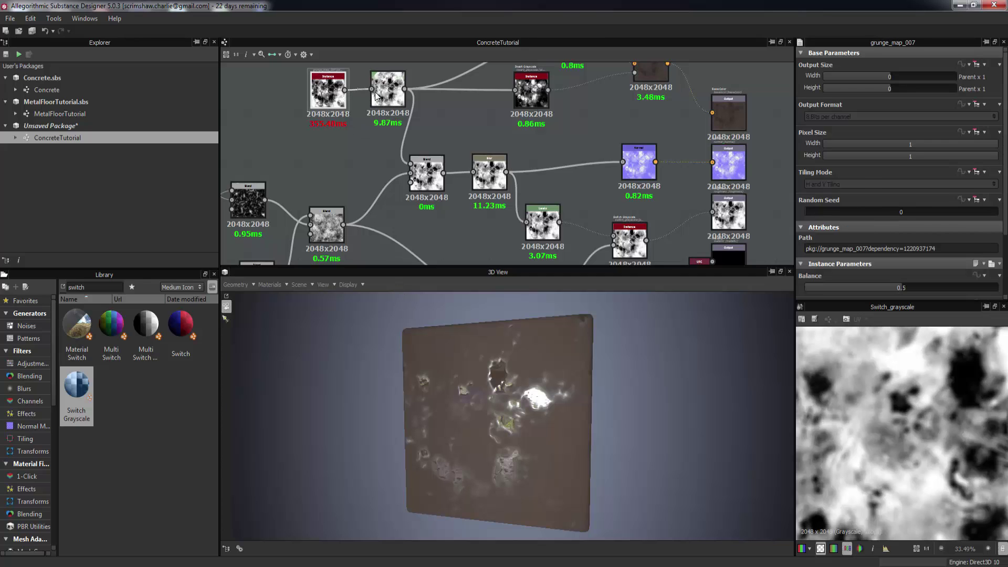
double_click(392, 101)
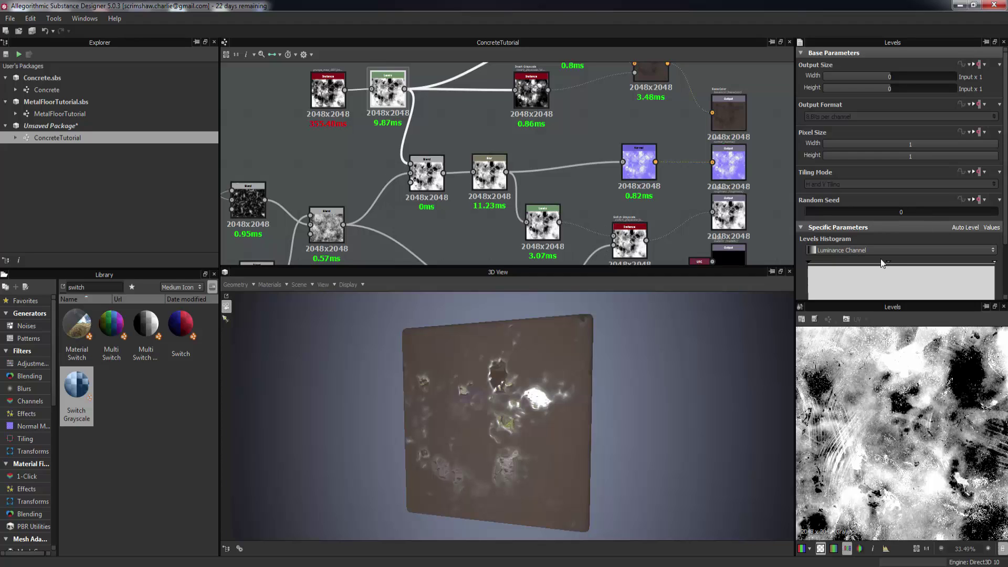
mouse_move(890, 264)
left_mouse_down()
mouse_move(880, 264)
mouse_move(925, 262)
mouse_move(907, 263)
left_mouse_up()
mouse_move(416, 392)
left_mouse_down()
mouse_move(432, 392)
mouse_move(399, 381)
left_mouse_up()
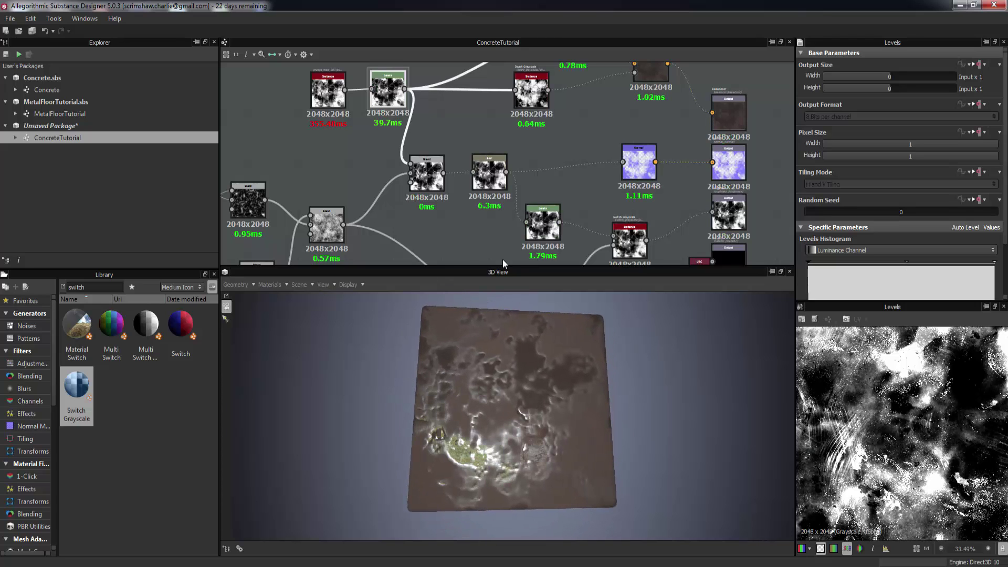
Step: Set the Blur Intensity to 0.5, then to 0.7
middle_click_drag(510, 228, 451, 156)
left_click(430, 99)
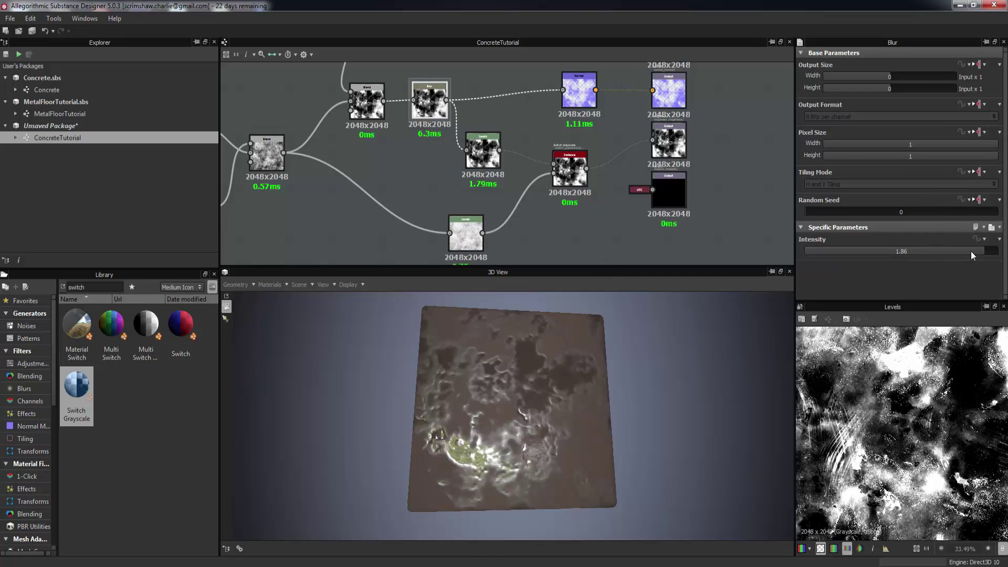
left_click_drag(972, 251, 948, 252)
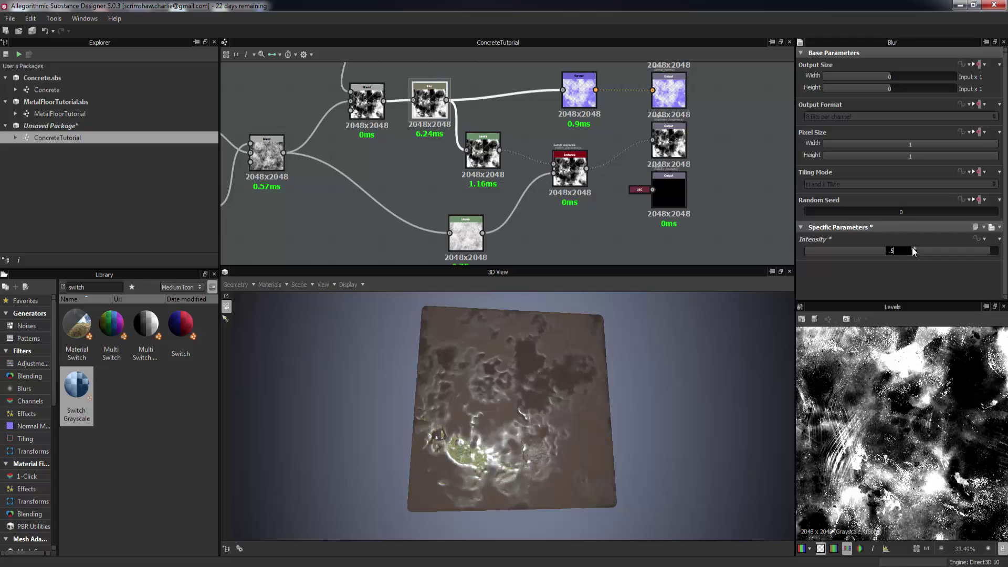
key("Return")
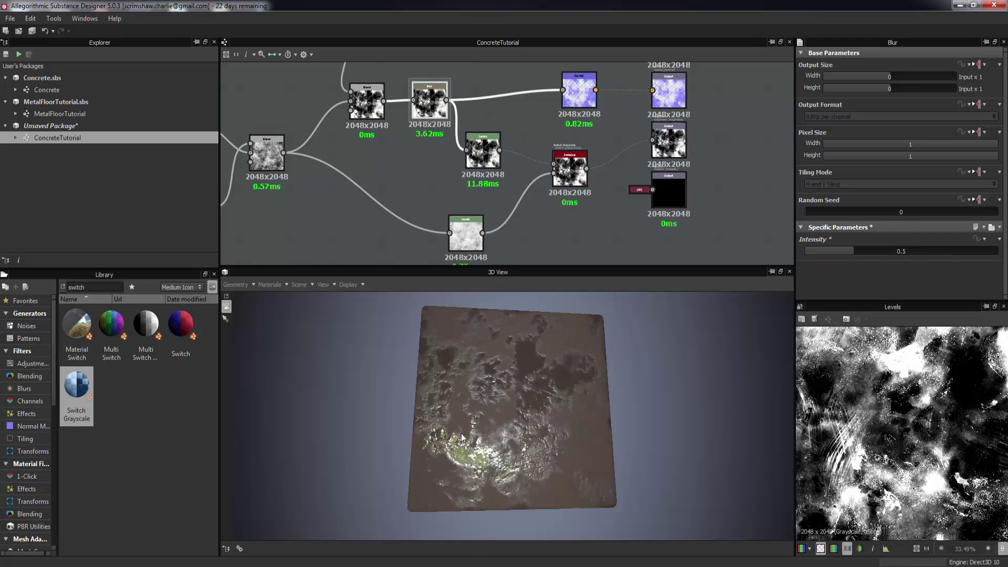
left_click_drag(462, 437, 776, 379, "alt")
scroll(459, 412, "up", 3)
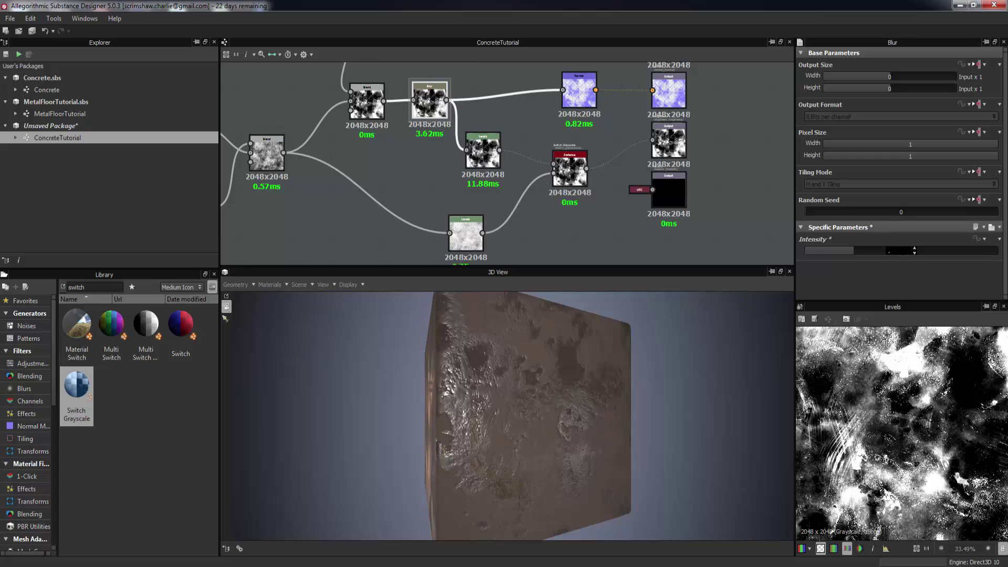
type("0.7")
key("Return")
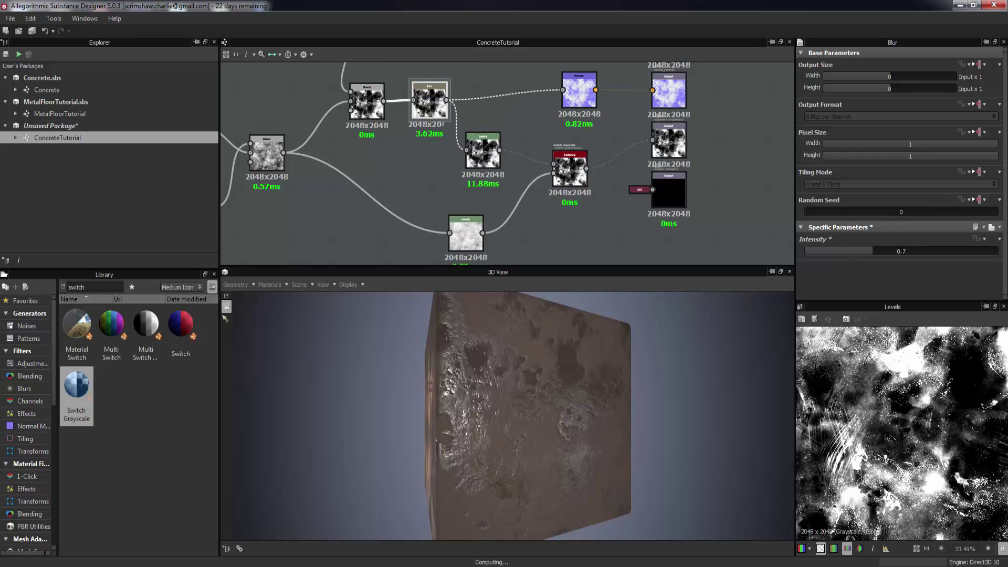
Step: Orbit the 3D preview to examine the glossy puddles on the darker concrete
left_click_drag(699, 388, 543, 415, "alt")
scroll(562, 435, "up", 5)
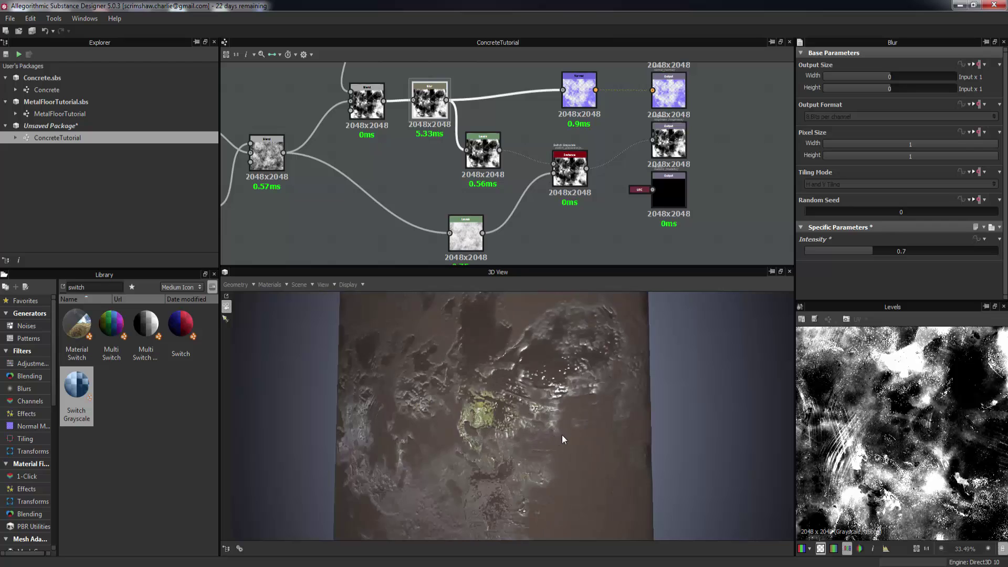
scroll(588, 433, "down", 2)
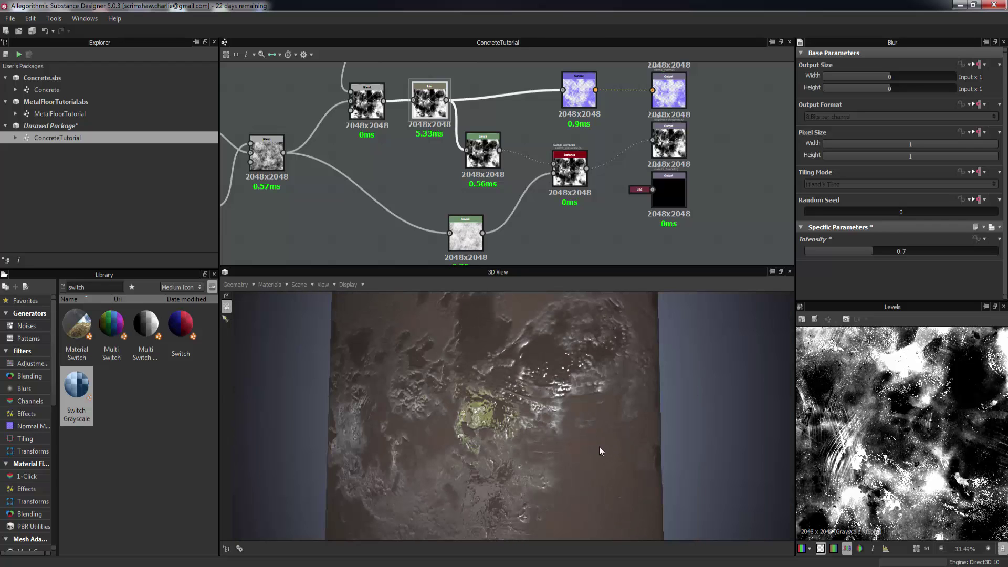
left_click_drag(602, 450, 626, 462, "alt")
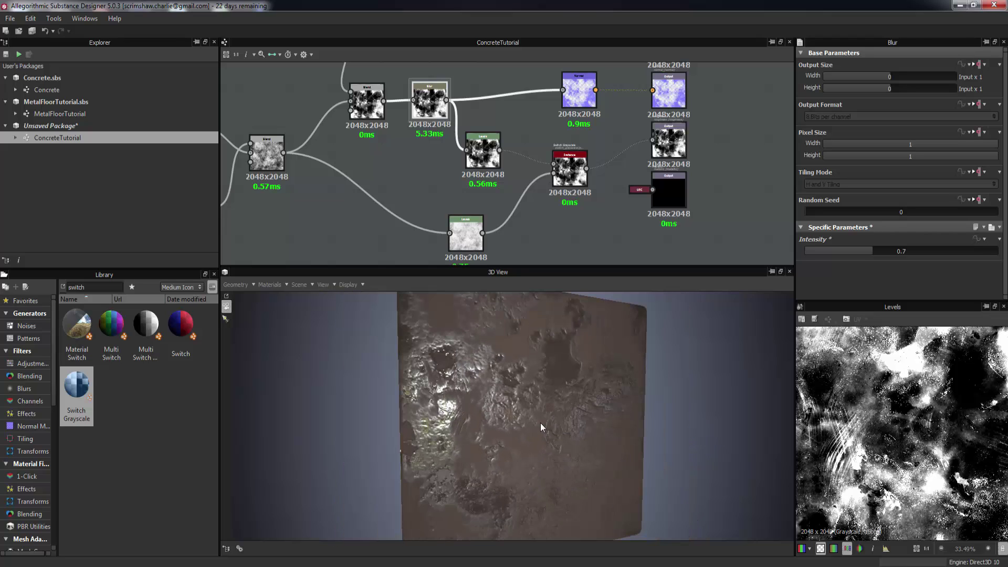
left_click_drag(540, 423, 515, 420, "alt")
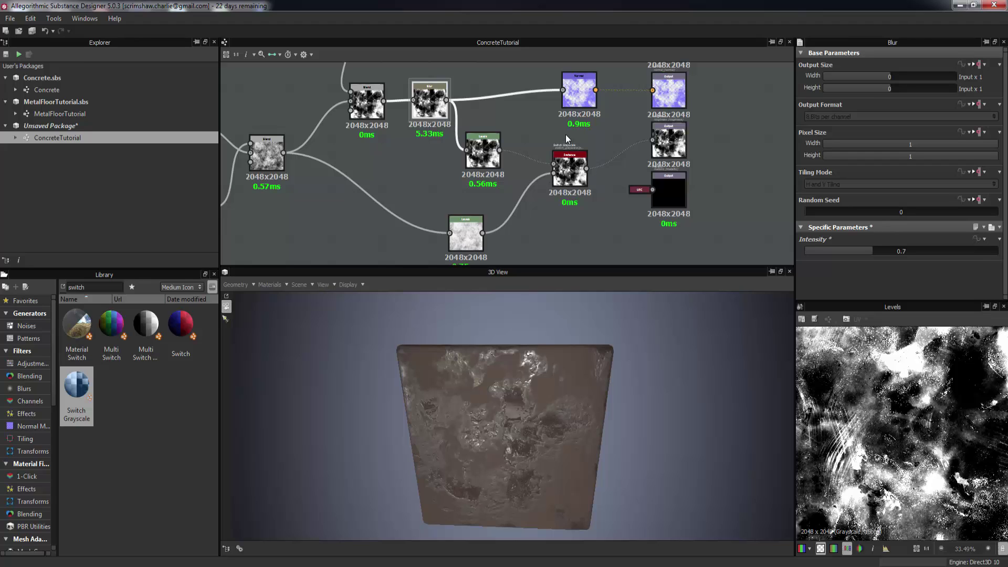
middle_click_drag(537, 155, 609, 175)
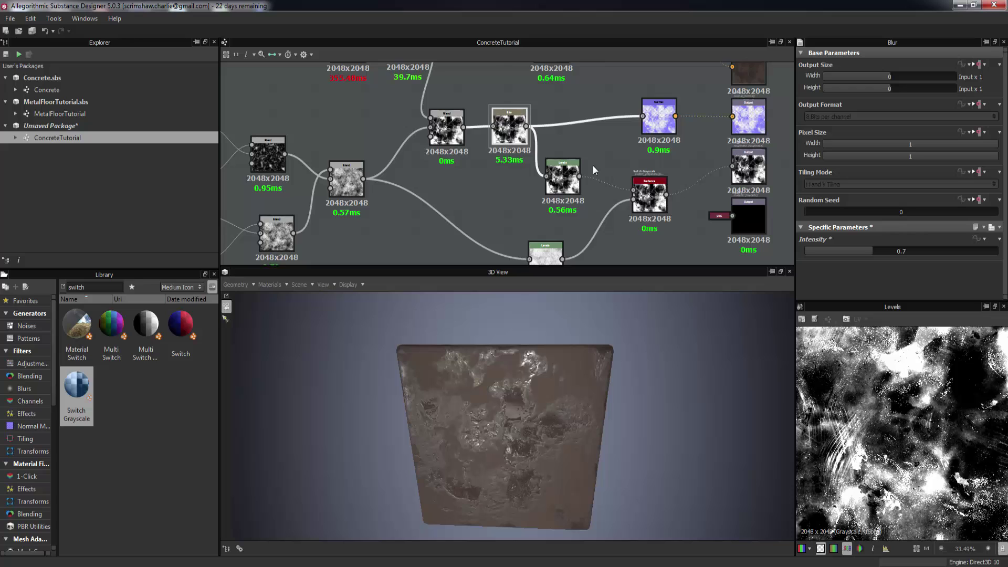
Step: Nudge the Levels node left and brighten its midtones further
middle_click_drag(506, 150, 554, 224)
left_click_drag(467, 124, 458, 126)
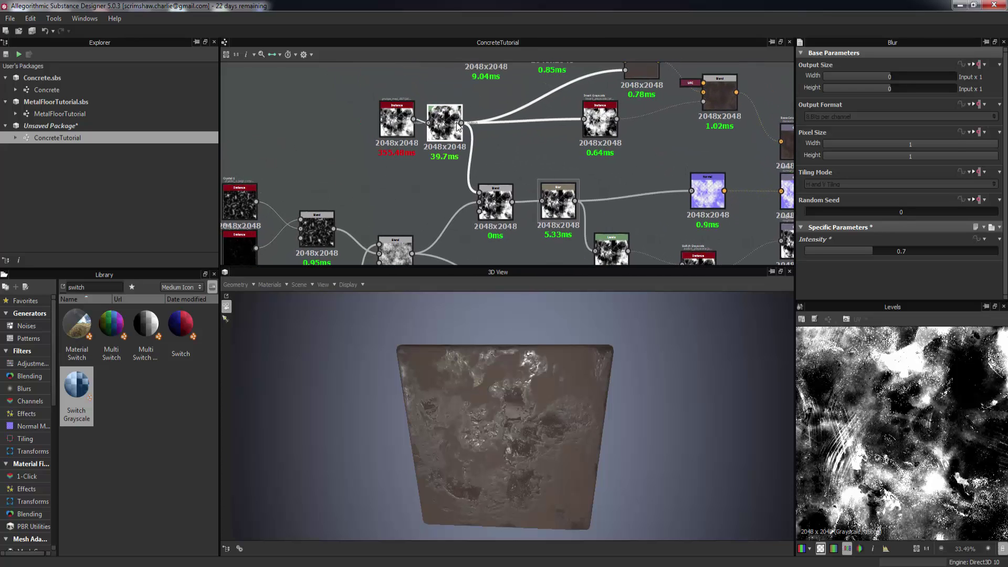
left_click(451, 130)
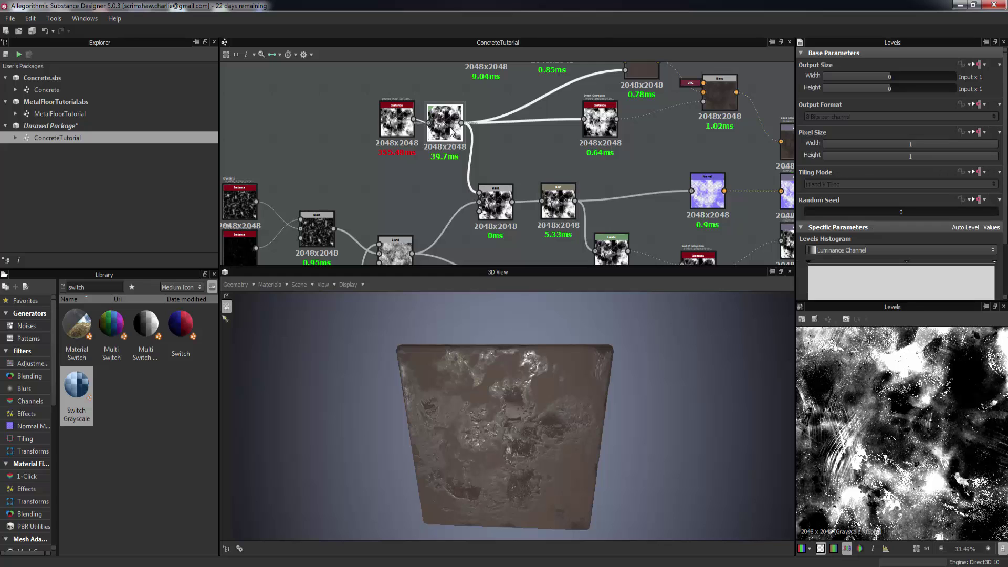
left_click_drag(909, 263, 943, 264)
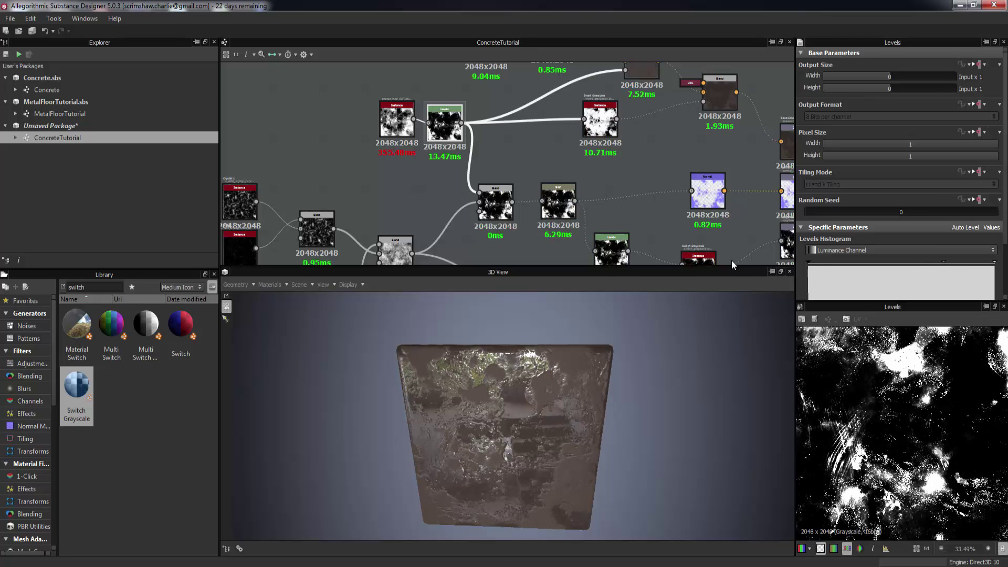
Step: Set the Blend node to Multiply mode and raise the puddle mask's Levels mid-tones again
left_click(503, 208)
scroll(514, 220, "down", 1)
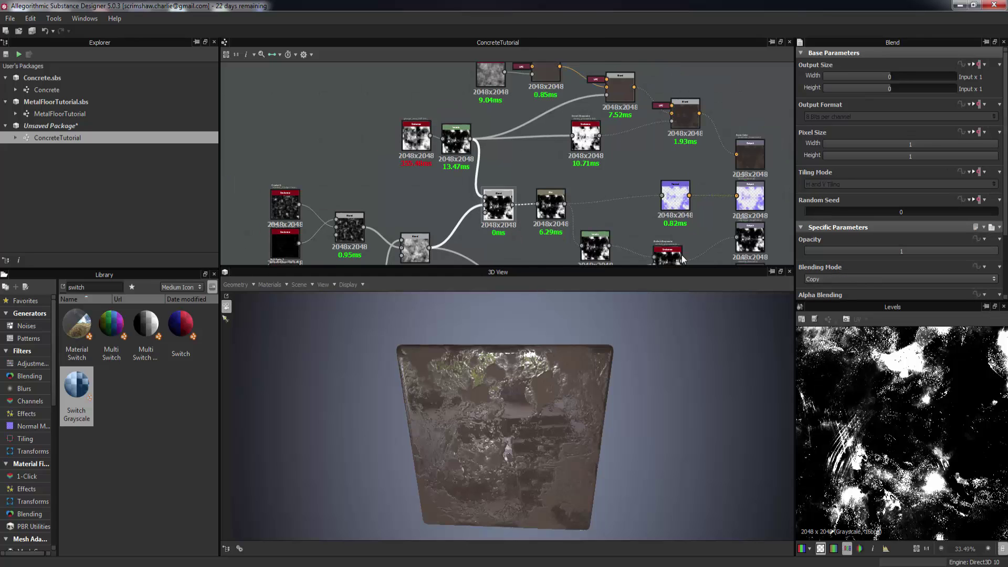
middle_click_drag(635, 222, 625, 170)
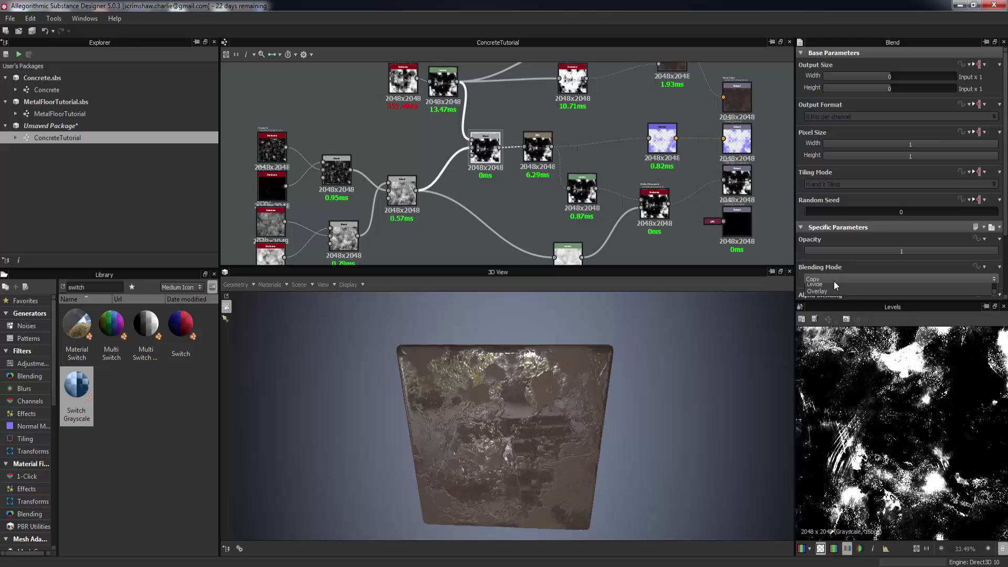
left_click(834, 281)
left_click(841, 313)
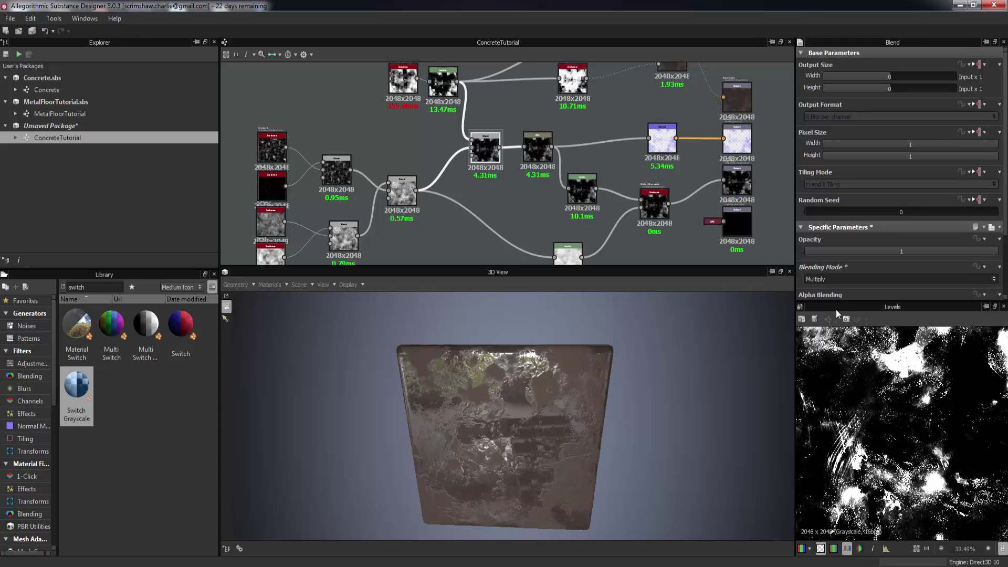
left_click_drag(594, 383, 595, 357)
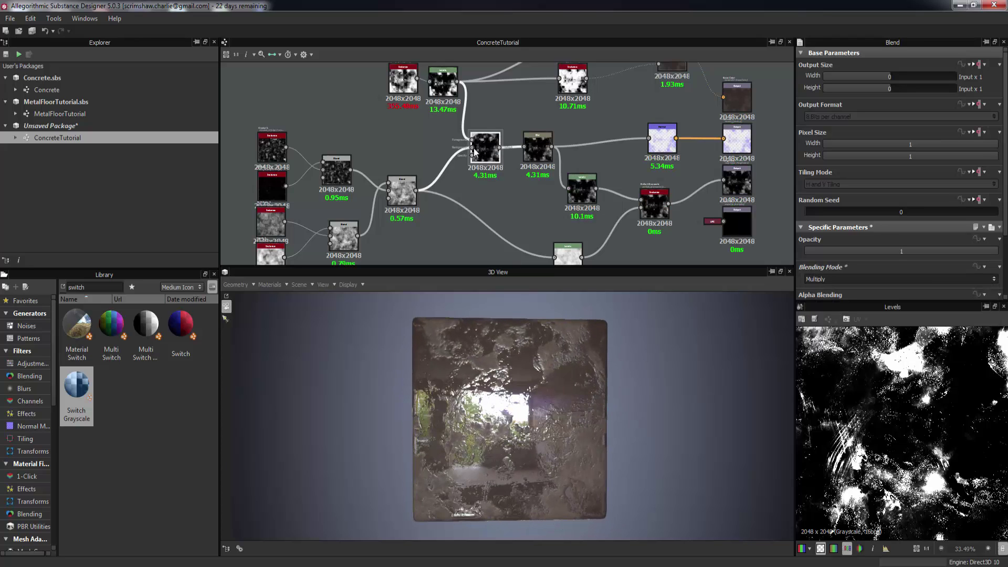
left_click(443, 81)
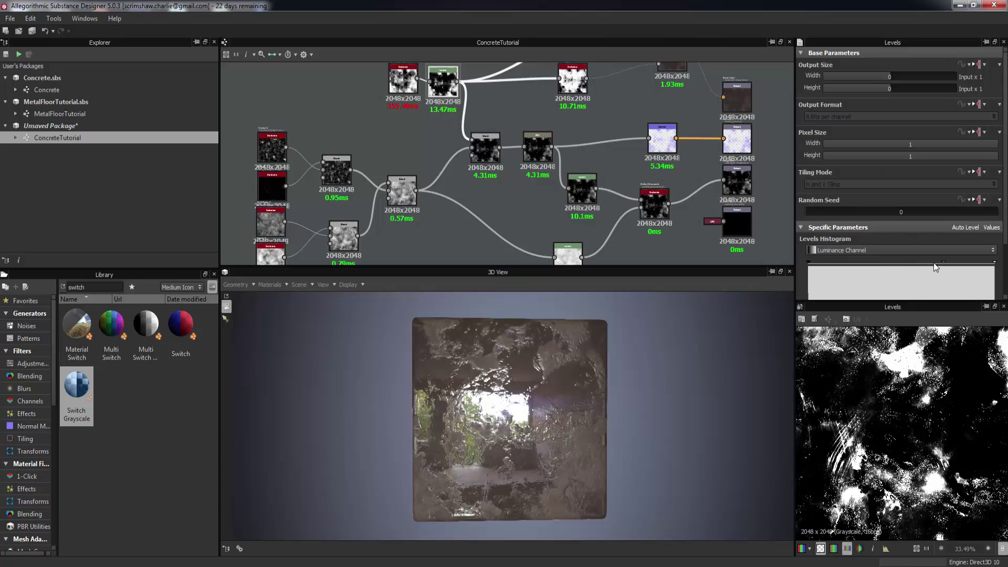
mouse_move(944, 262)
left_mouse_down()
mouse_move(960, 262)
mouse_move(891, 263)
left_mouse_up()
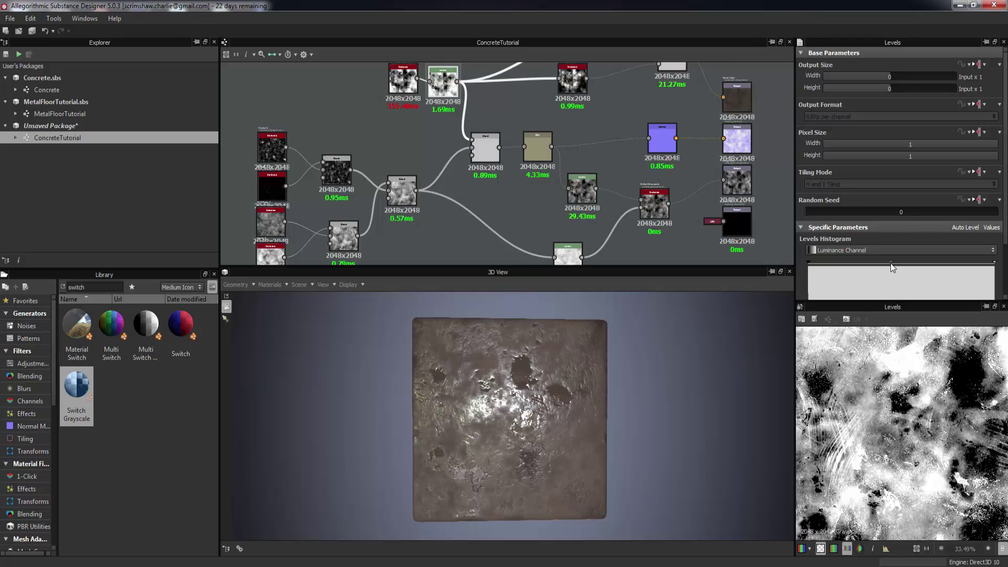
Step: Select the Levels node feeding the switch and push its mid-tones darker
mouse_move(730, 353)
left_mouse_down()
mouse_move(625, 374)
mouse_move(593, 366)
mouse_move(682, 361)
mouse_move(606, 377)
mouse_move(619, 355)
mouse_move(641, 368)
mouse_move(641, 393)
mouse_move(516, 389)
mouse_move(506, 380)
mouse_move(560, 316)
left_mouse_up()
scroll(505, 380, "down", 3)
scroll(592, 207, "up", 3)
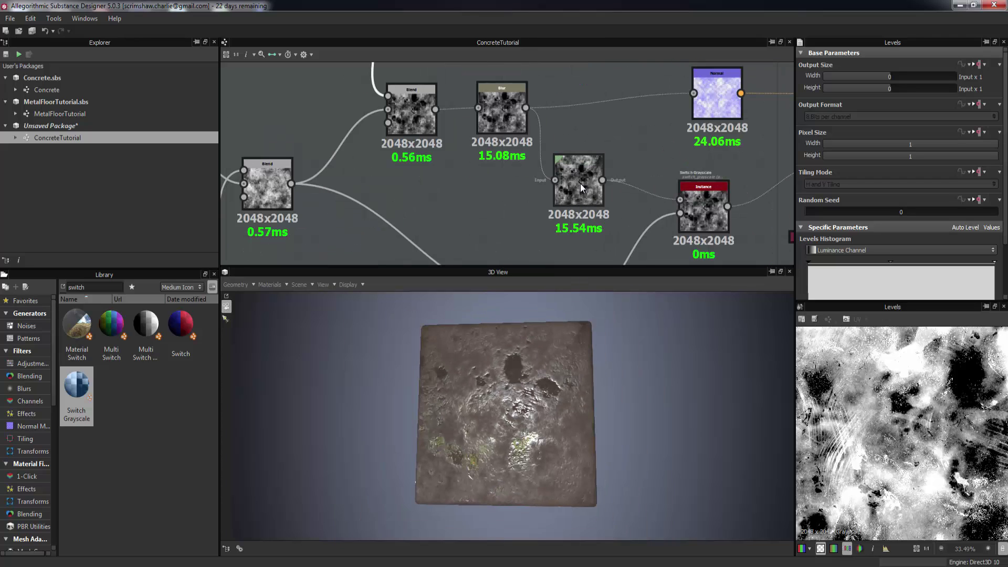
left_click(581, 184)
scroll(599, 204, "down", 3)
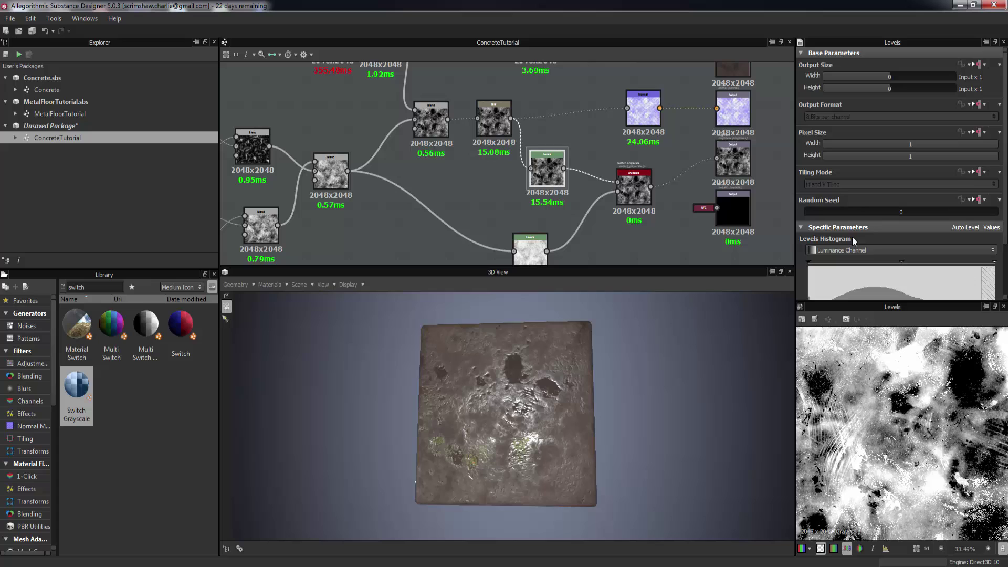
scroll(852, 252, "down", 2)
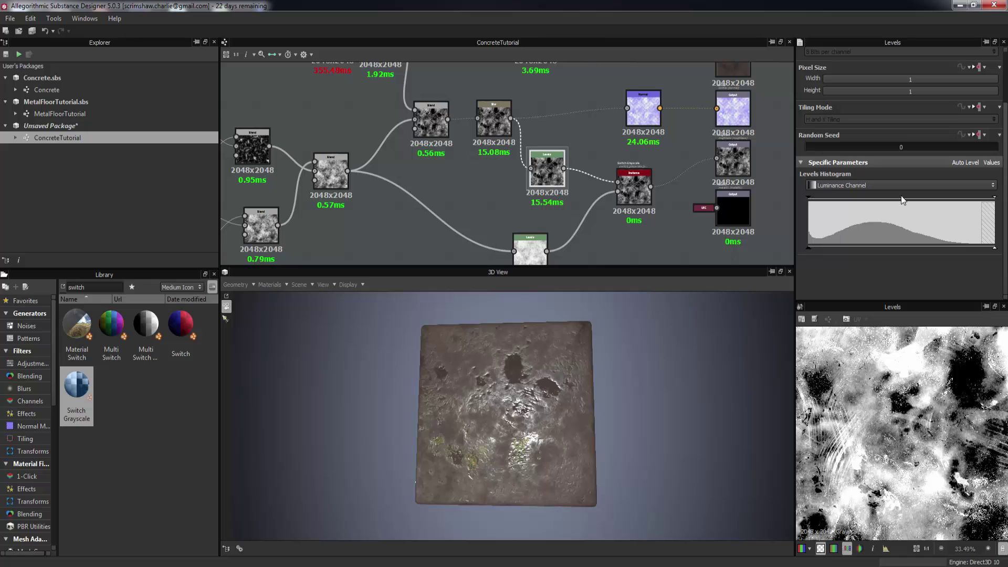
mouse_move(901, 197)
left_mouse_down()
mouse_move(940, 198)
mouse_move(871, 206)
mouse_move(890, 207)
left_mouse_up()
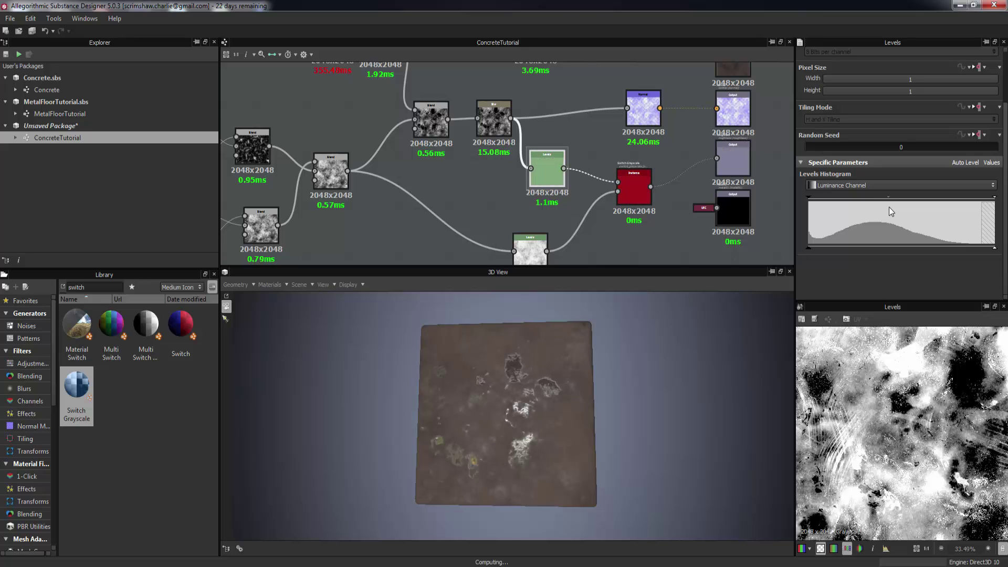
Step: Ease that Levels node's mid-tones slightly brighter while checking the preview
left_click_drag(487, 402, 524, 401)
scroll(541, 388, "up", 3)
middle_click_drag(454, 198, 467, 287)
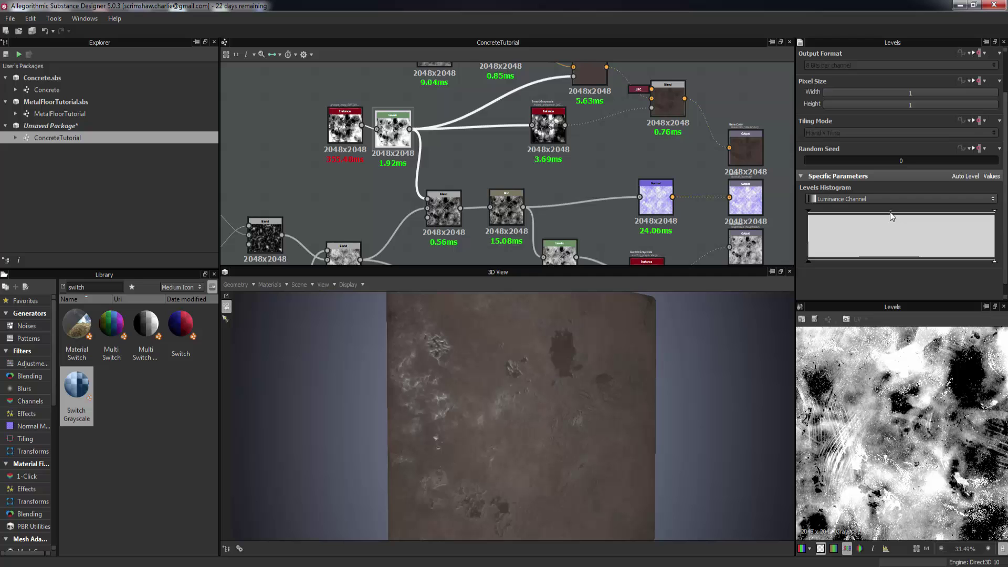
mouse_move(891, 212)
left_mouse_down()
mouse_move(866, 212)
mouse_move(931, 213)
mouse_move(898, 218)
left_mouse_up()
left_click_drag(650, 388, 604, 374)
Step: Set the Switch Grayscale node to False for dry concrete
middle_click_drag(612, 253, 604, 186)
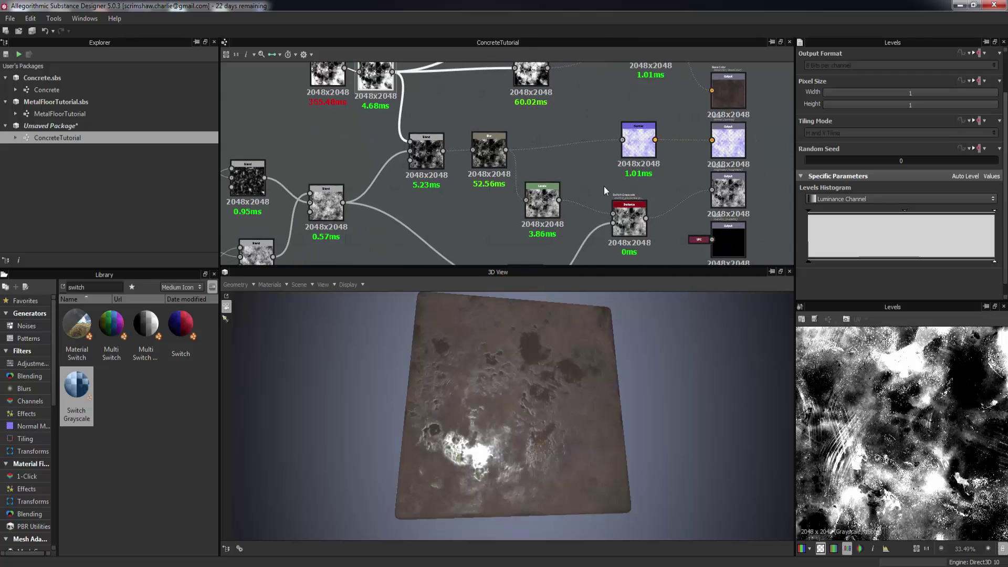
left_click(630, 217)
left_click(888, 292)
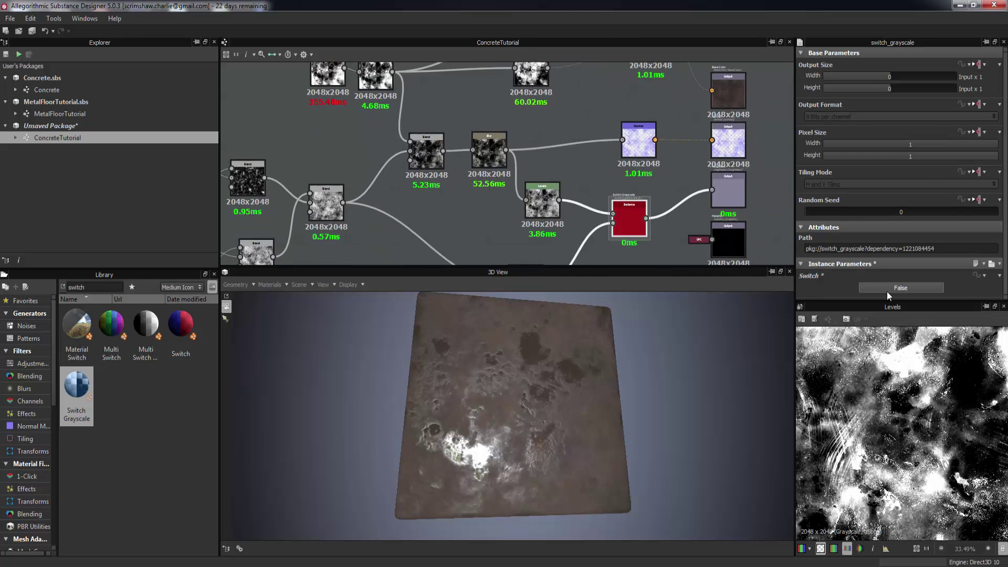
left_click_drag(650, 351, 609, 383)
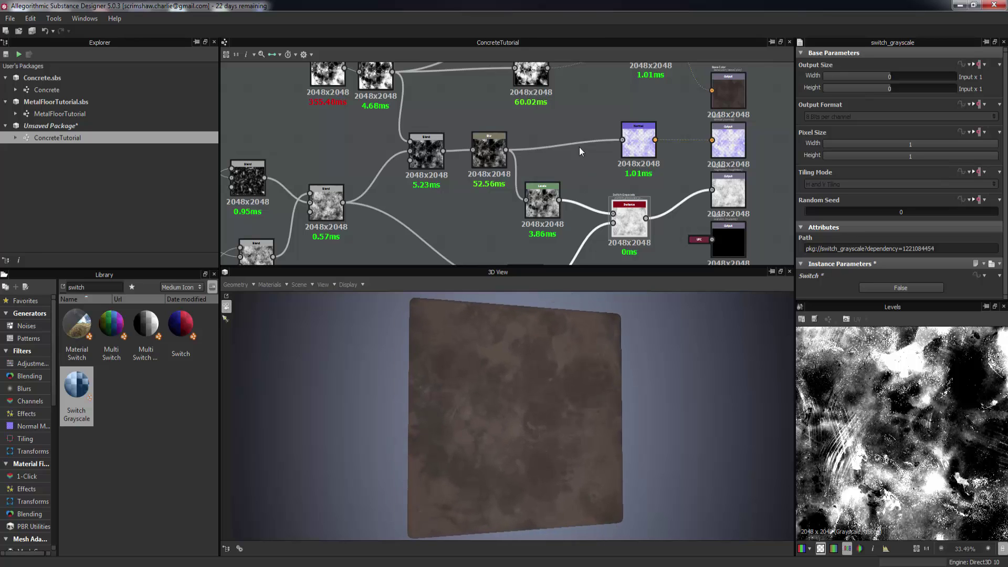
Step: Change the Uniform Color base colour to a brown of RGB 62/54/48
middle_click_drag(578, 66, 578, 204)
left_click(610, 171)
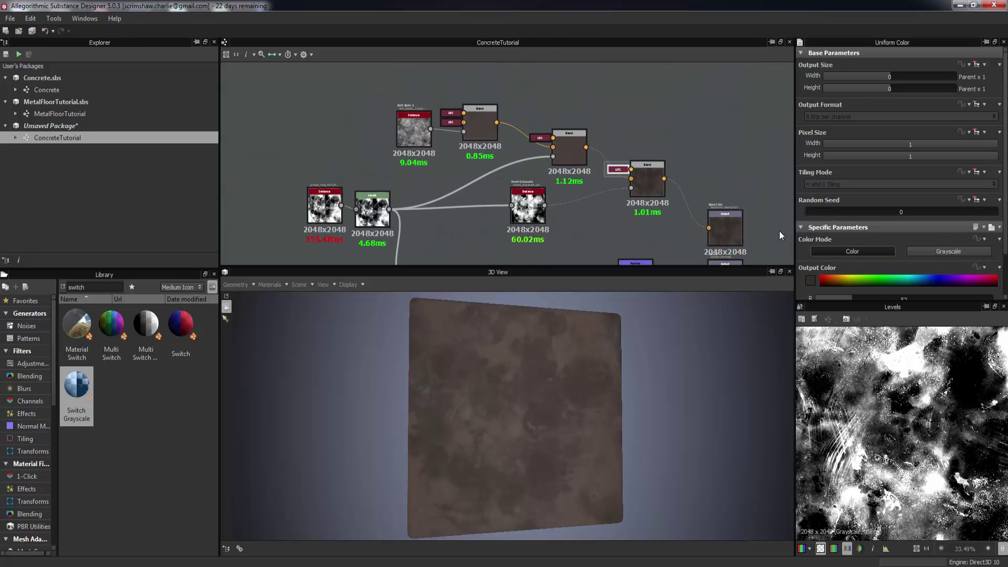
left_click(810, 281)
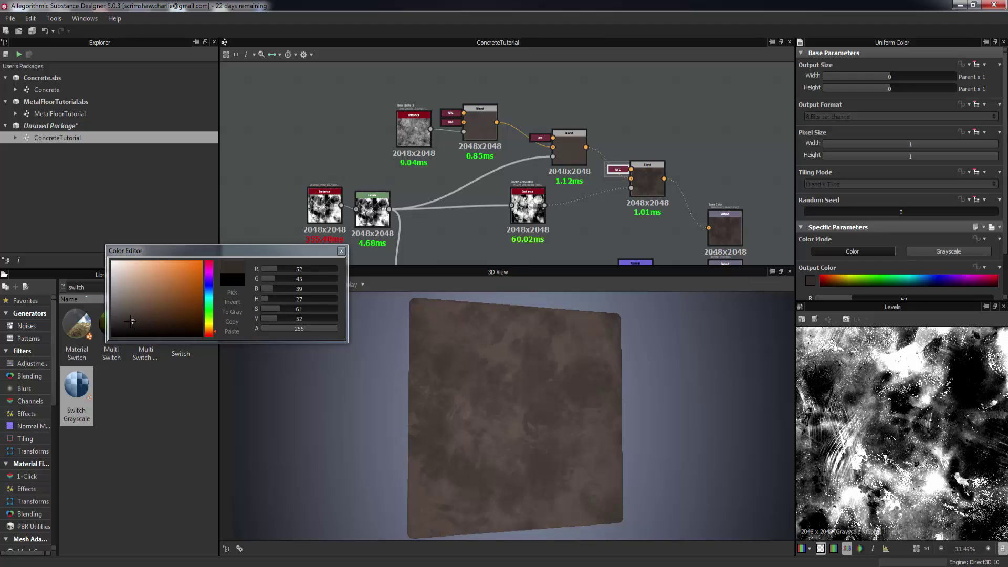
left_click(131, 315)
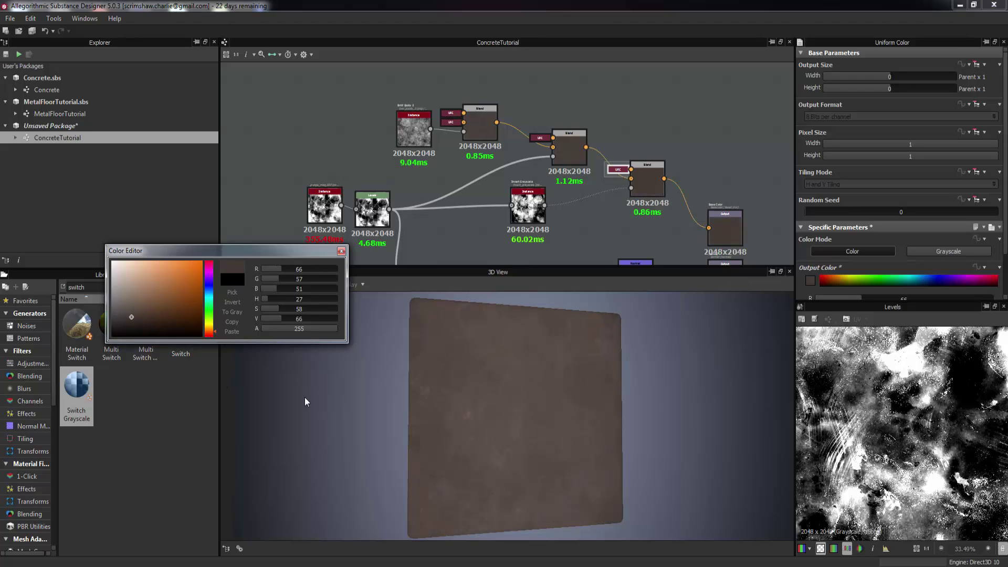
left_click_drag(444, 403, 389, 378)
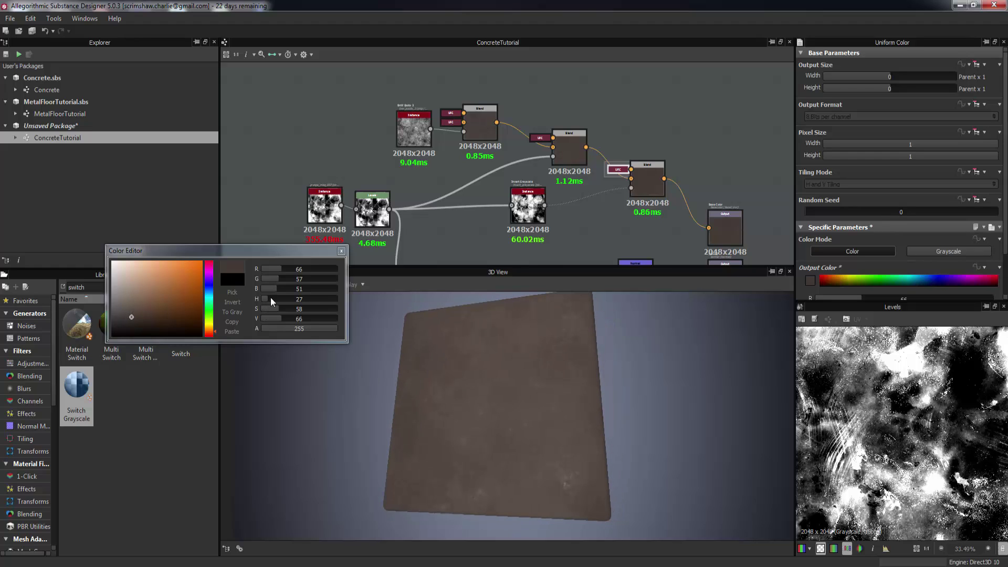
left_click_drag(280, 321, 280, 319)
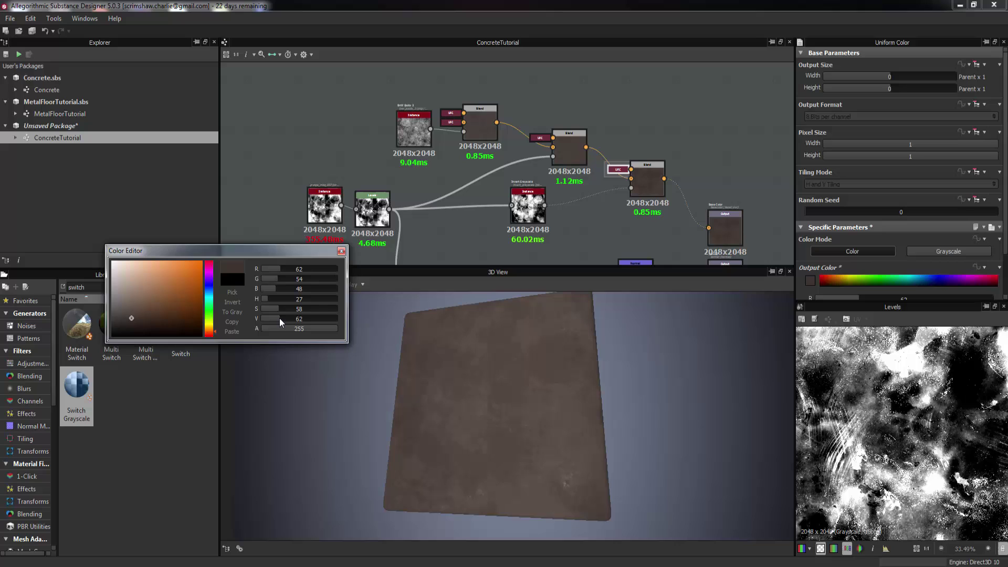
left_click_drag(422, 387, 456, 402)
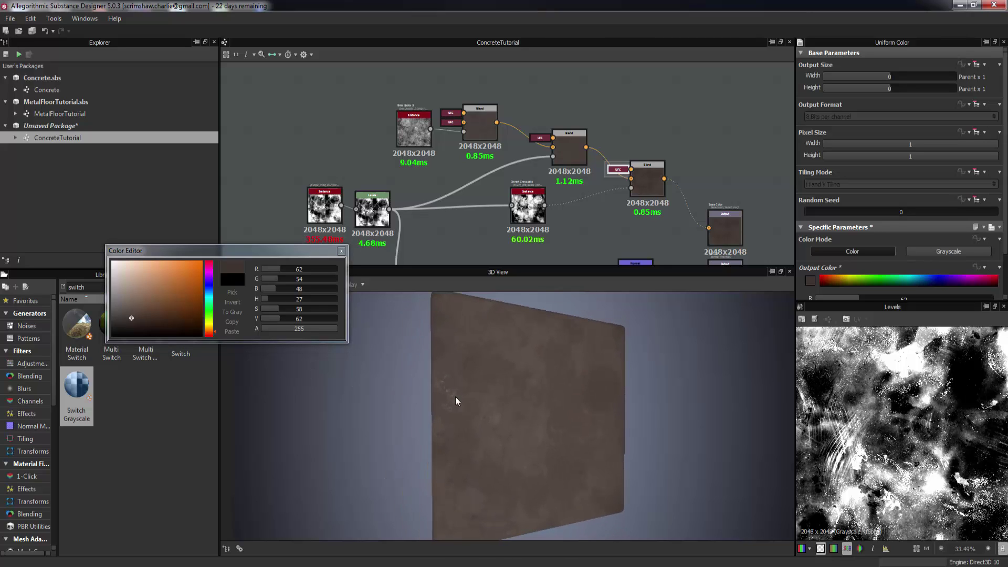
middle_click_drag(600, 210, 556, 150)
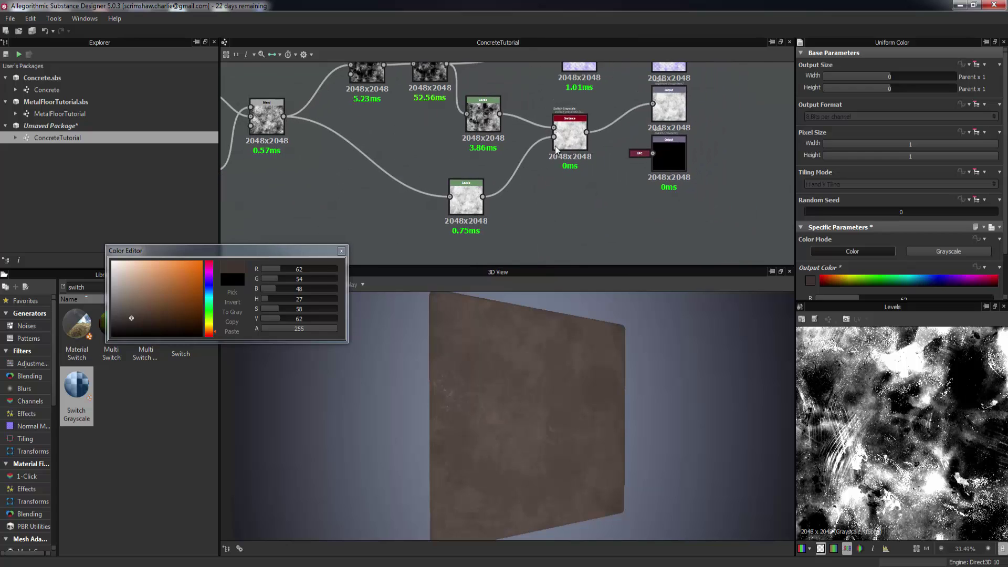
Step: Toggle the Switch Grayscale node back to True and orbit the preview to inspect the puddles
left_click(563, 143)
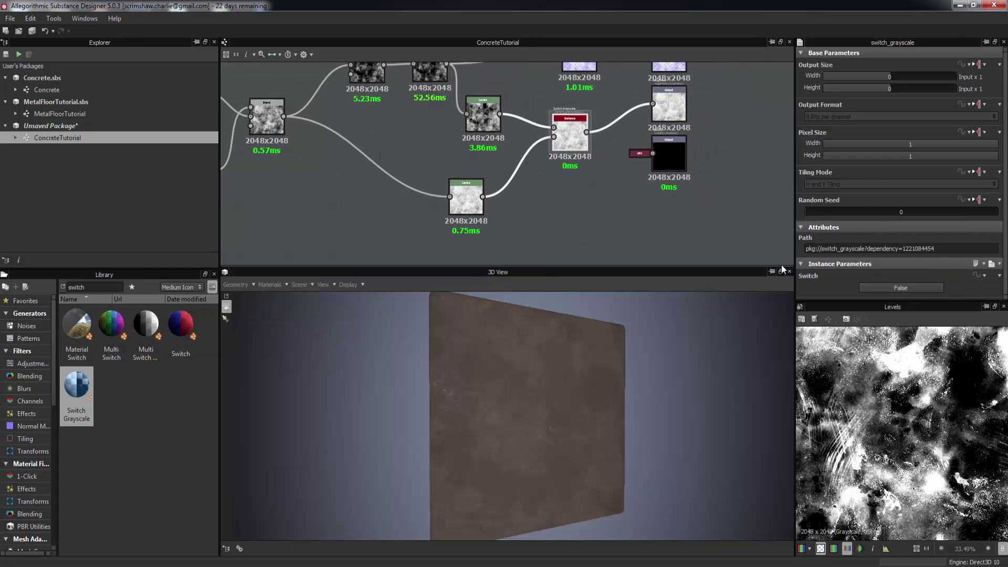
left_click(906, 287)
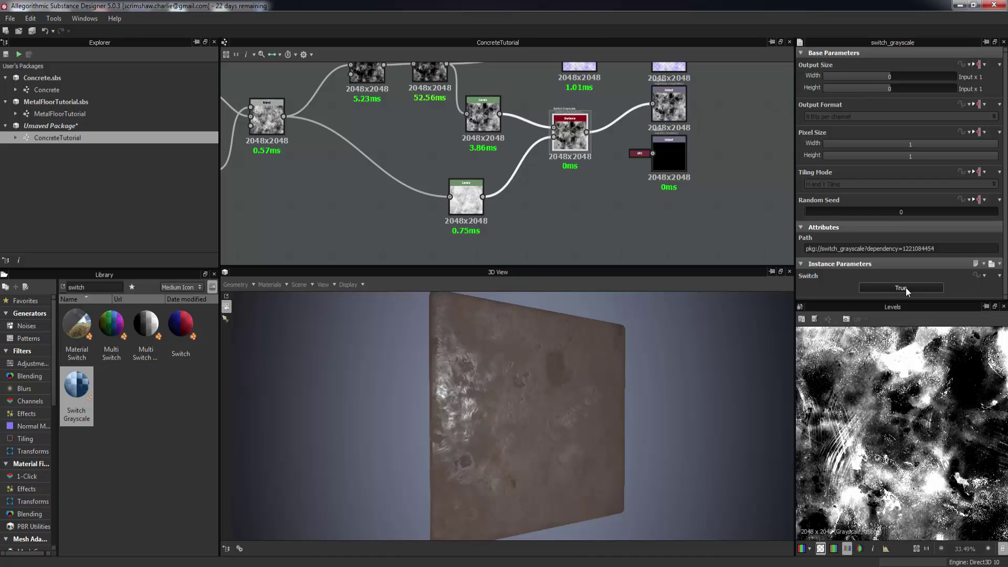
left_click(906, 288)
left_click(906, 288)
left_click_drag(664, 415, 437, 386)
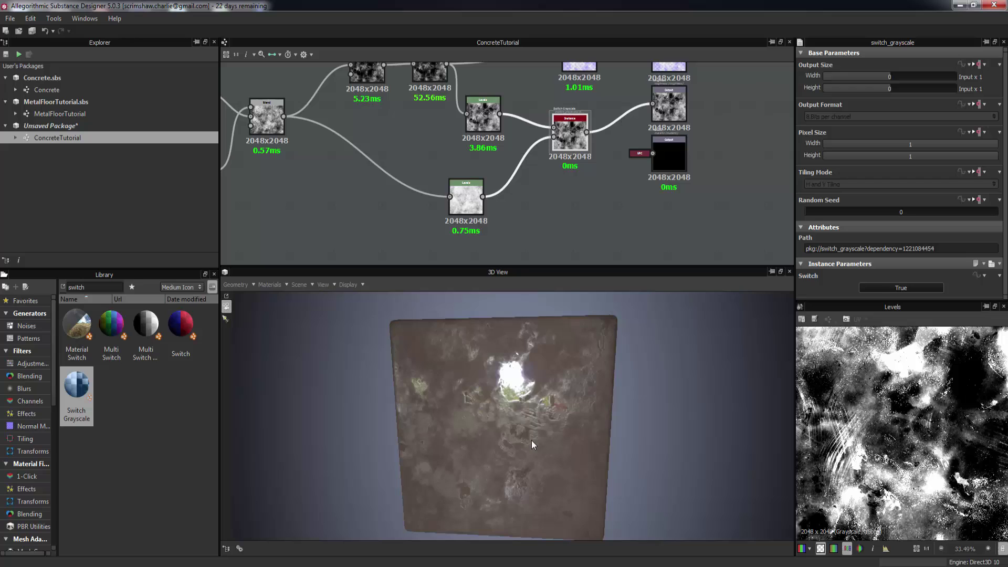
left_click_drag(532, 440, 537, 466)
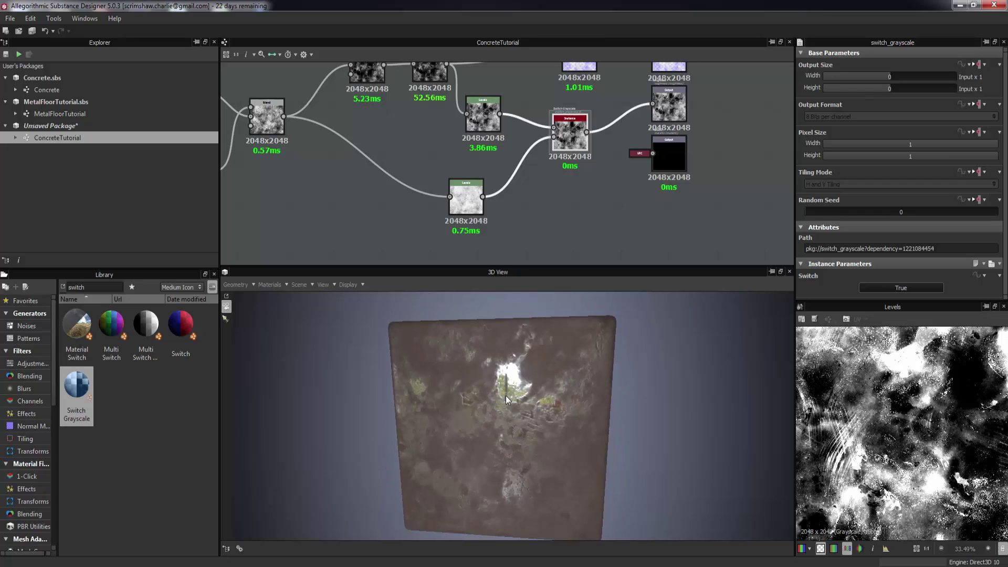
left_click_drag(533, 464, 516, 420)
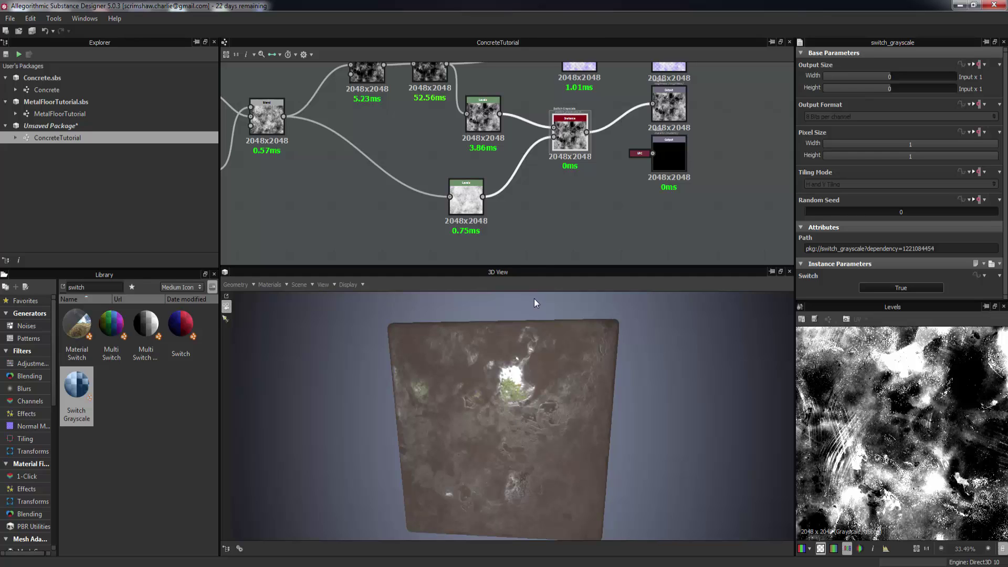
Step: Frame the full node graph, then enlarge the 3D View to inspect the wet concrete puddles
middle_click_drag(697, 150, 747, 258)
scroll(746, 258, "down", 5)
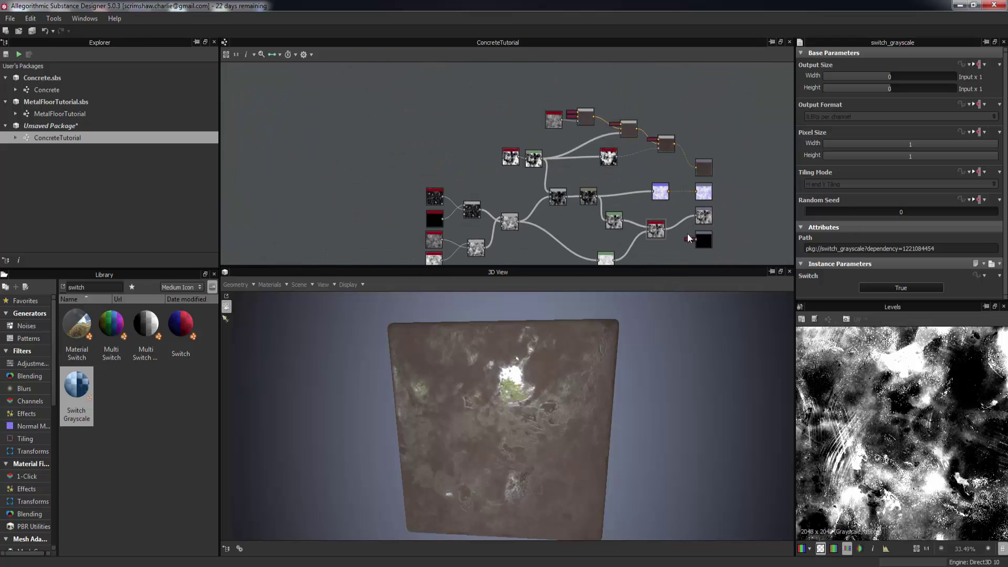
middle_click_drag(660, 225, 647, 215)
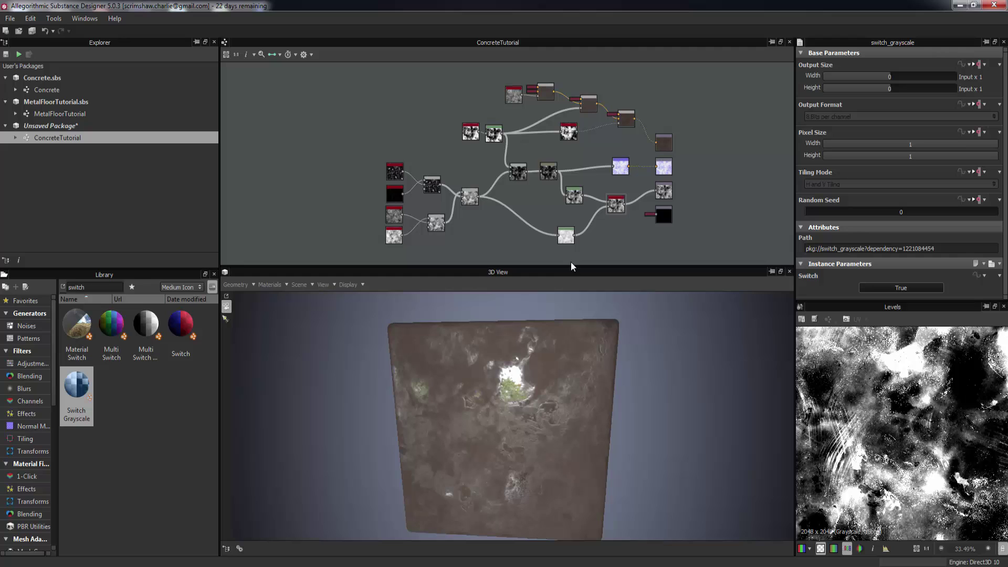
left_click_drag(573, 267, 573, 184)
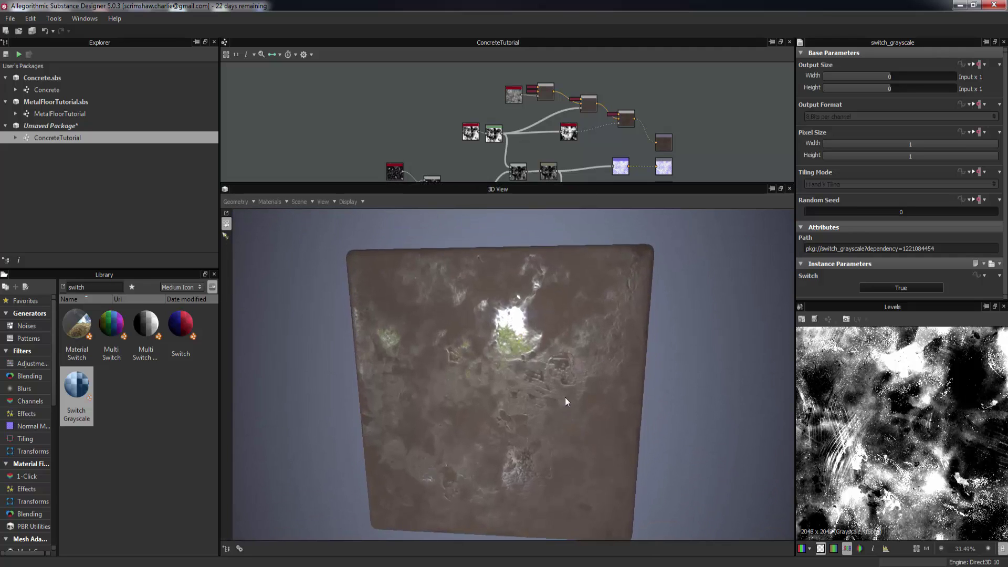